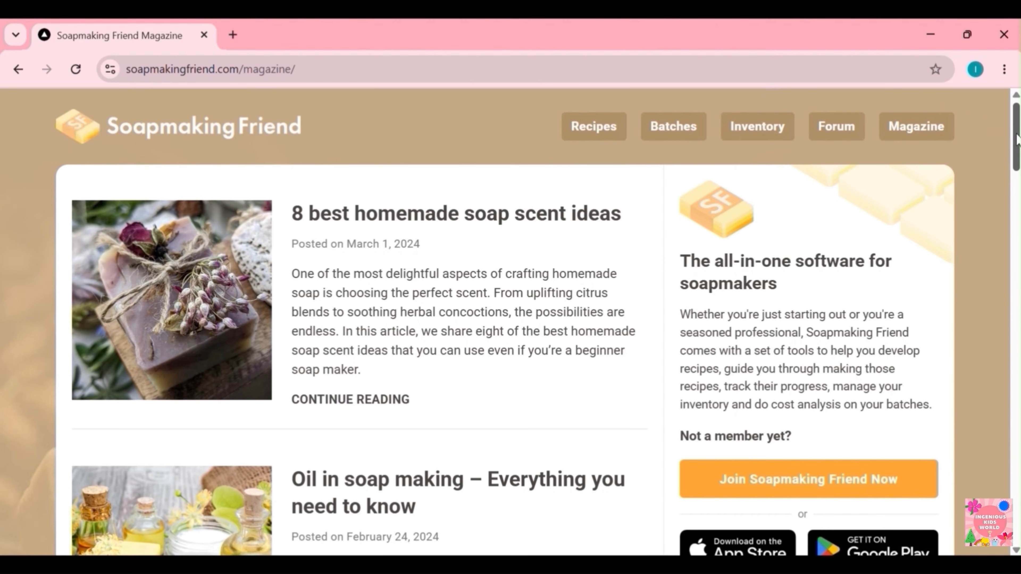
# Browse the magazine's articles and open "How to use essential oils in soap making?"
pyautogui.moveTo(1016, 139); pyautogui.dragTo(1018, 200)
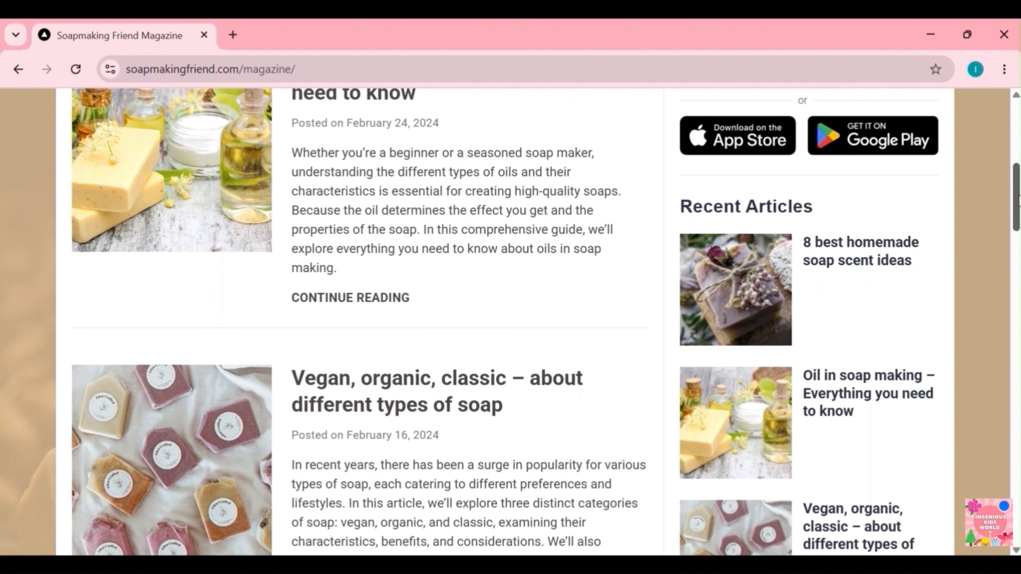
pyautogui.moveTo(1018, 199); pyautogui.dragTo(1018, 489)
pyautogui.scroll(-3, 353, 436)
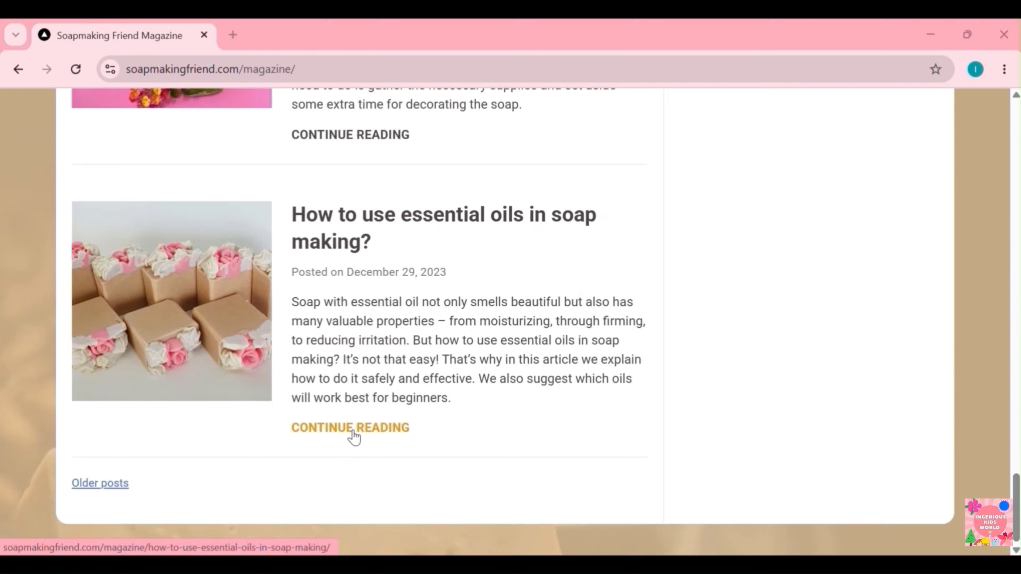
pyautogui.click(353, 430)
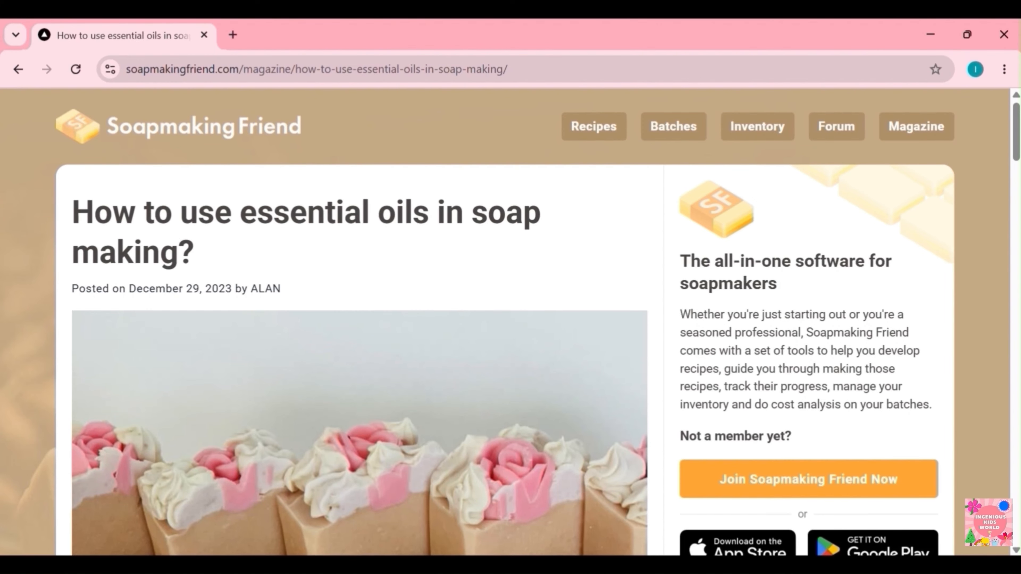
# Read through the essential oils article, then look over the soap calculator's guide to using the lye calculator
pyautogui.scroll(-3, 1016, 167)
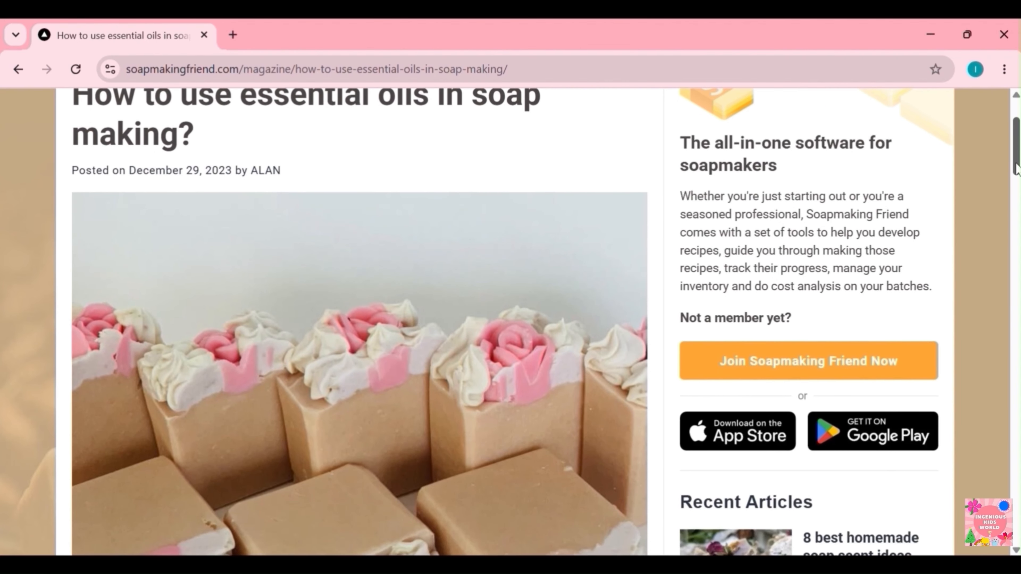
pyautogui.moveTo(1016, 167); pyautogui.dragTo(1016, 256)
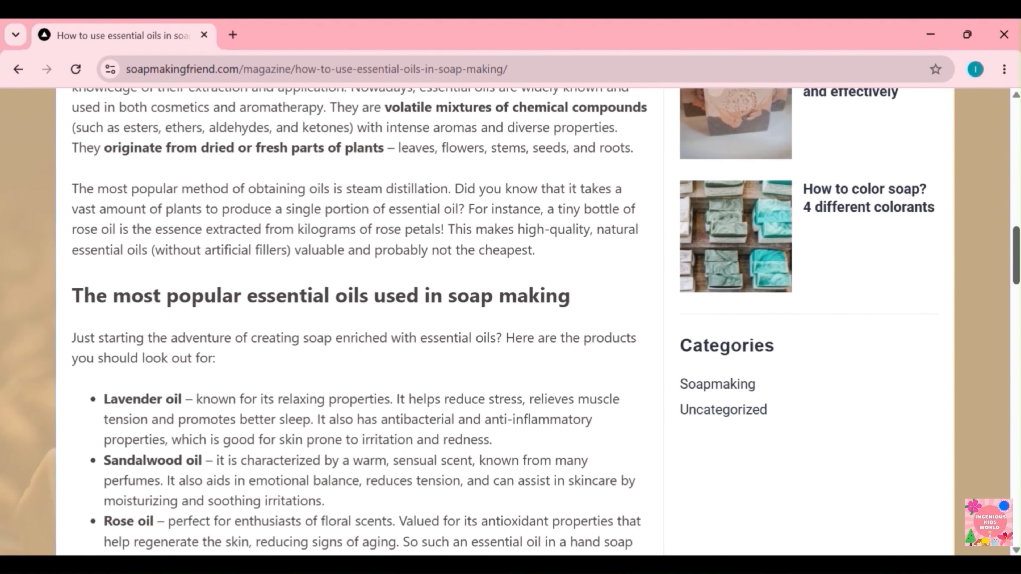
pyautogui.moveTo(1016, 256); pyautogui.dragTo(1016, 283)
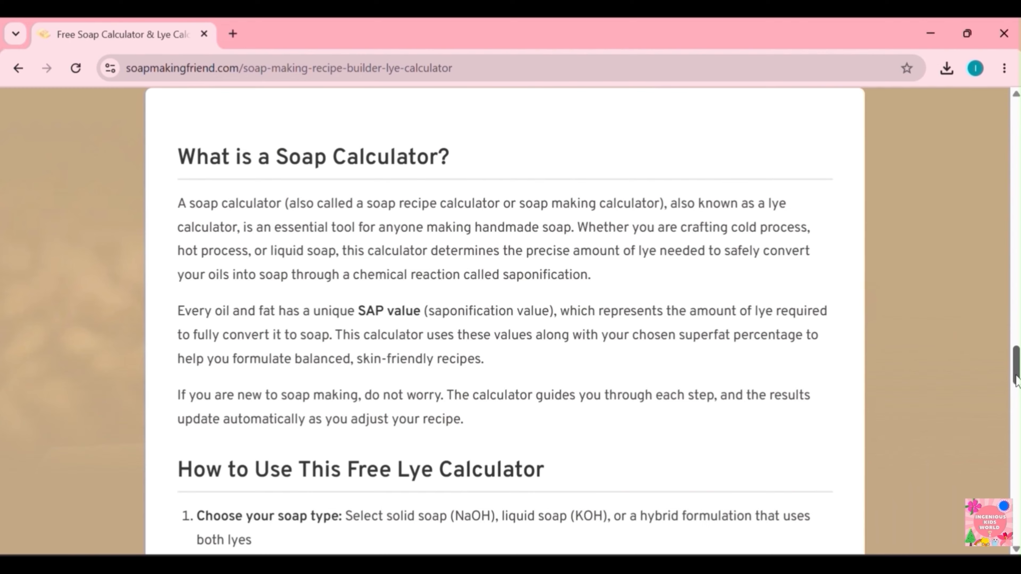
pyautogui.moveTo(1015, 378); pyautogui.dragTo(1016, 452)
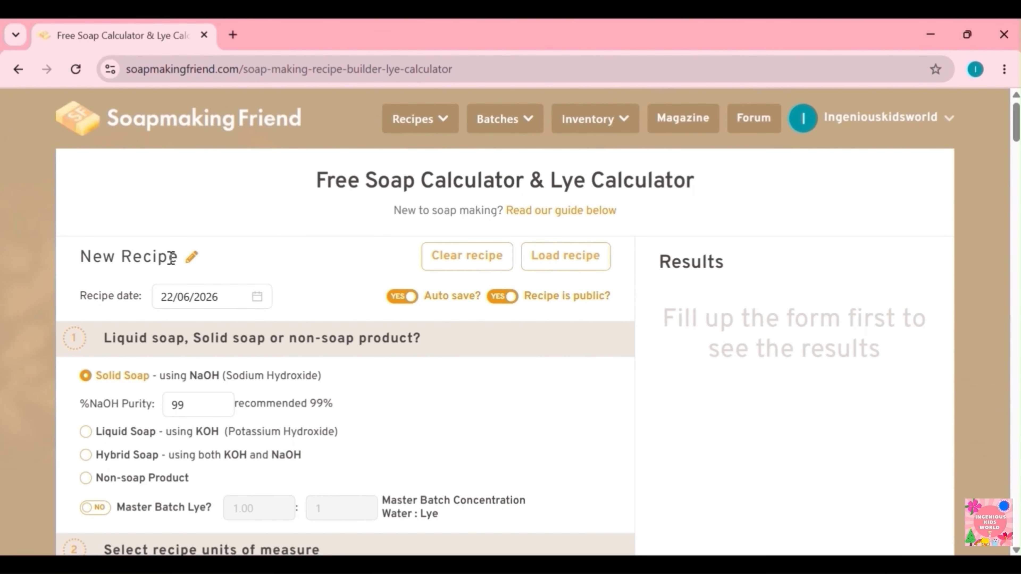
# Open the new recipe's name for editing and cancel without renaming it
pyautogui.click(191, 262)
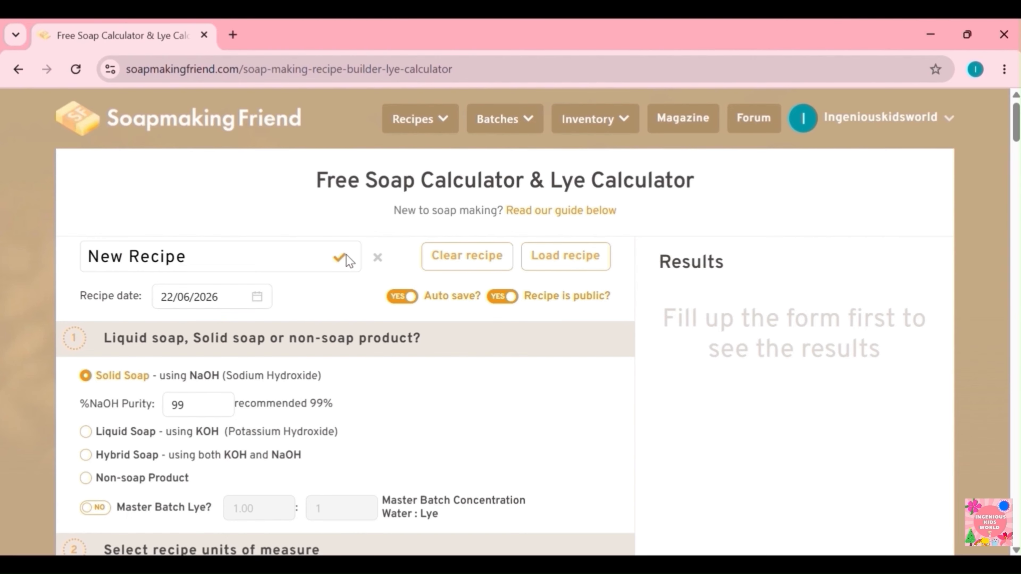
pyautogui.click(376, 260)
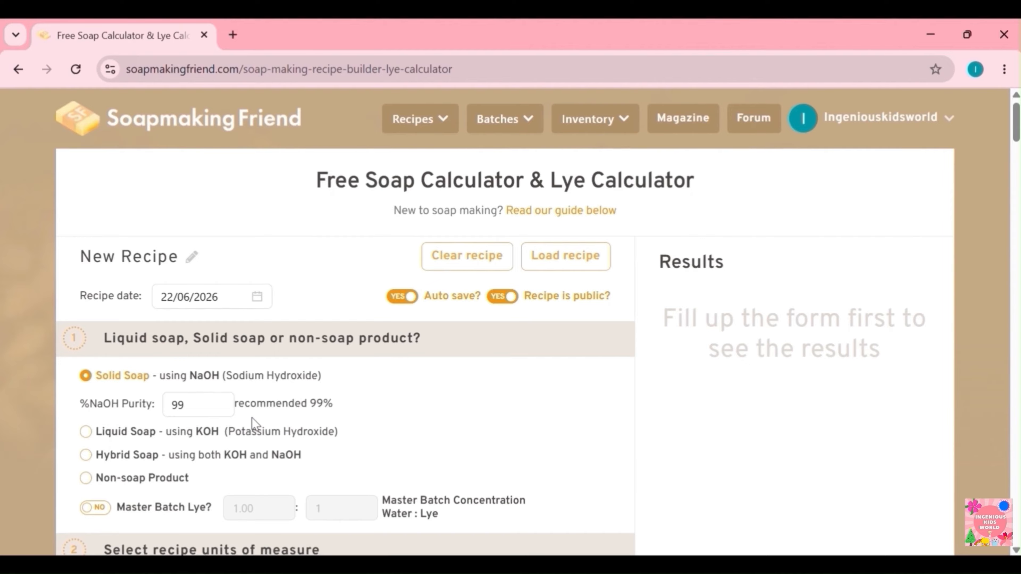
# Try the Liquid Soap, Hybrid Soap and Non-soap Product types before returning to Solid Soap, and switch the recipe's public setting off and on
pyautogui.click(85, 432)
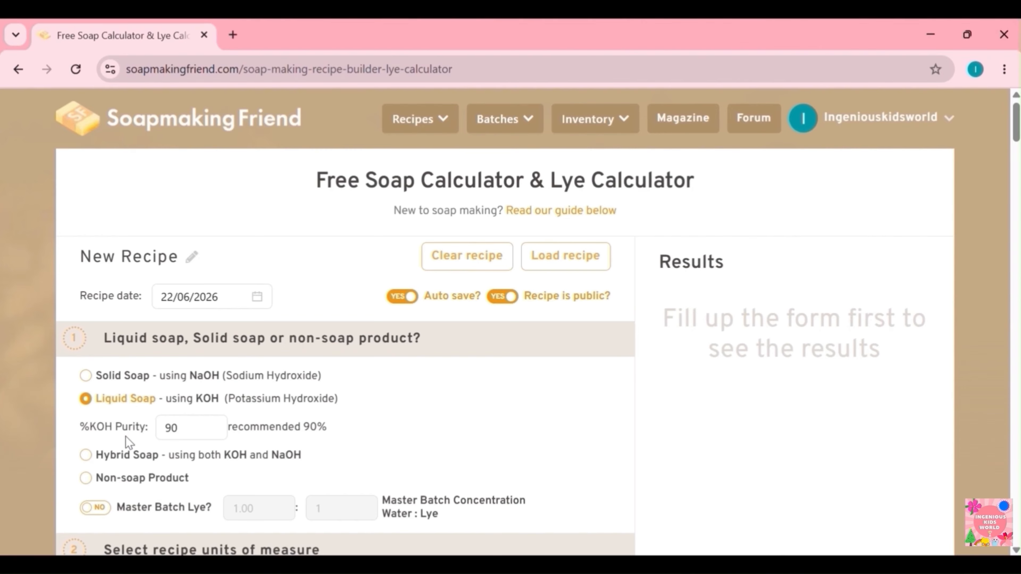
pyautogui.click(85, 456)
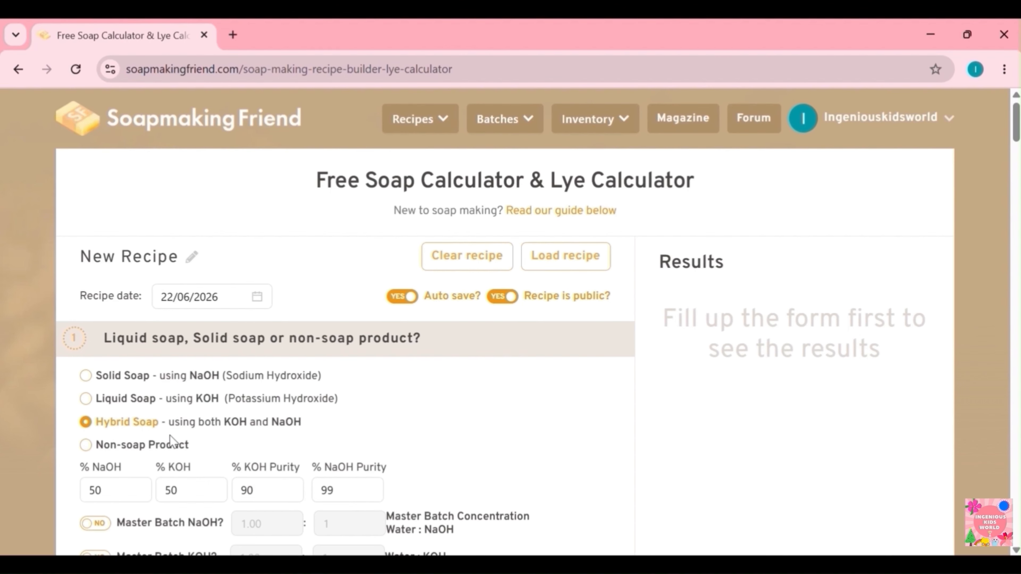
pyautogui.click(85, 447)
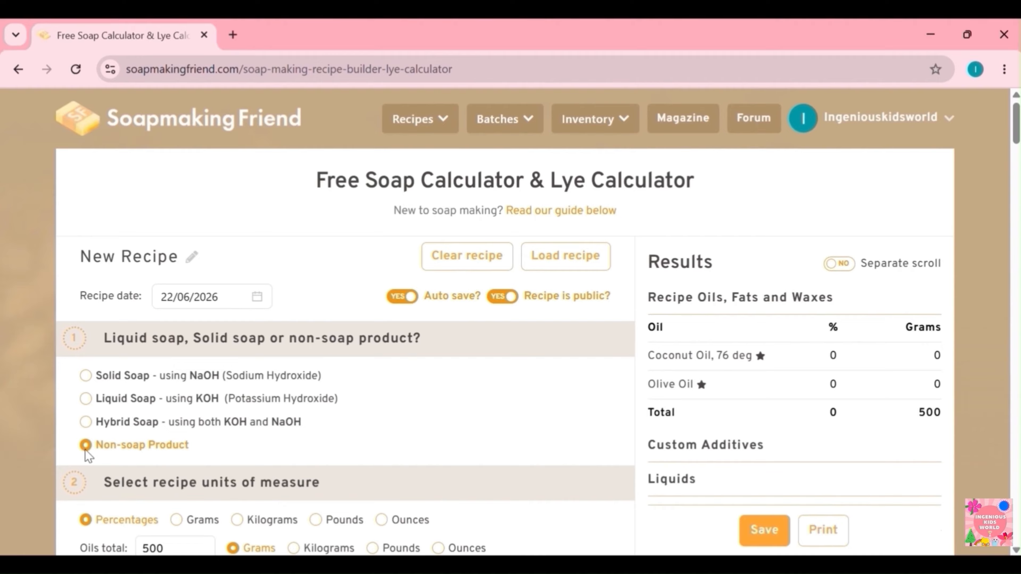
pyautogui.click(85, 375)
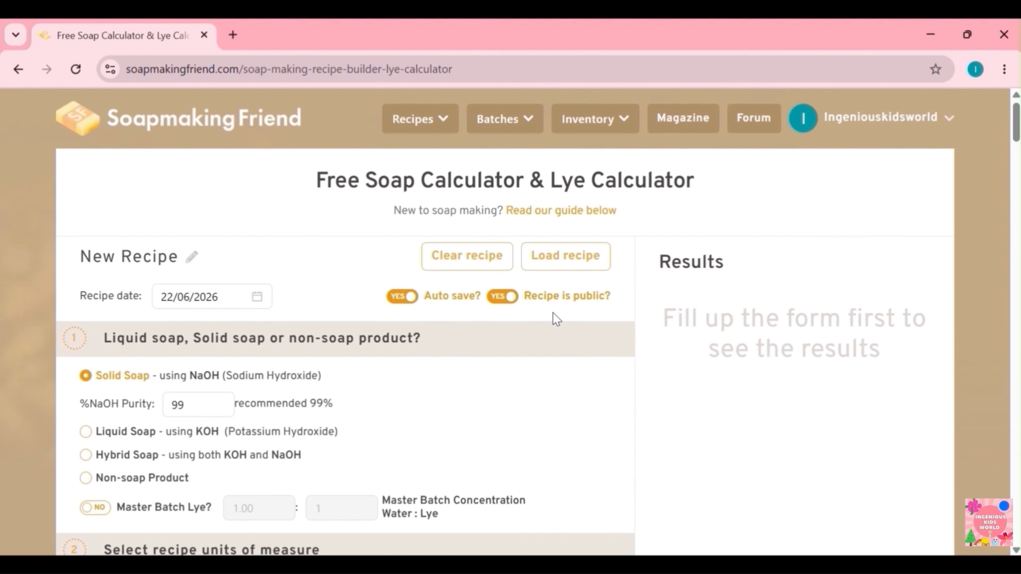
pyautogui.click(498, 305)
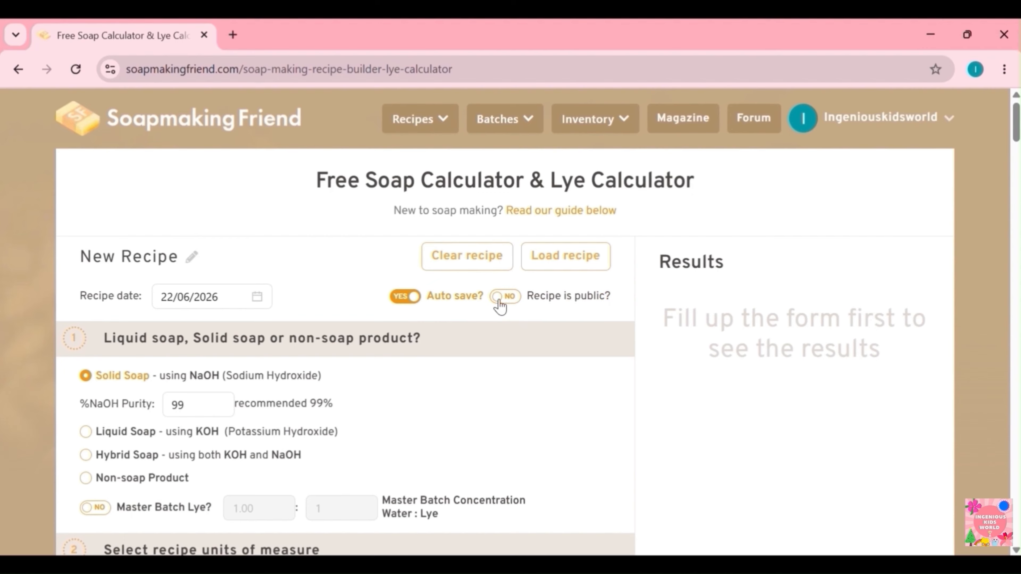
pyautogui.click(499, 302)
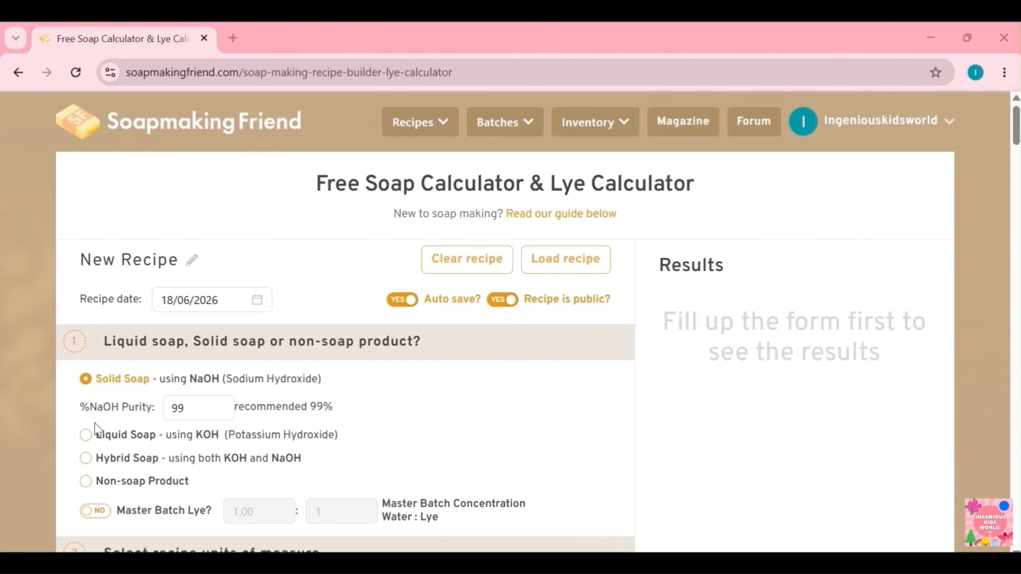
# Find Coconut Oil, 76 deg in the oils list and add it to the recipe at 30%
pyautogui.scroll(-8, 113, 417)
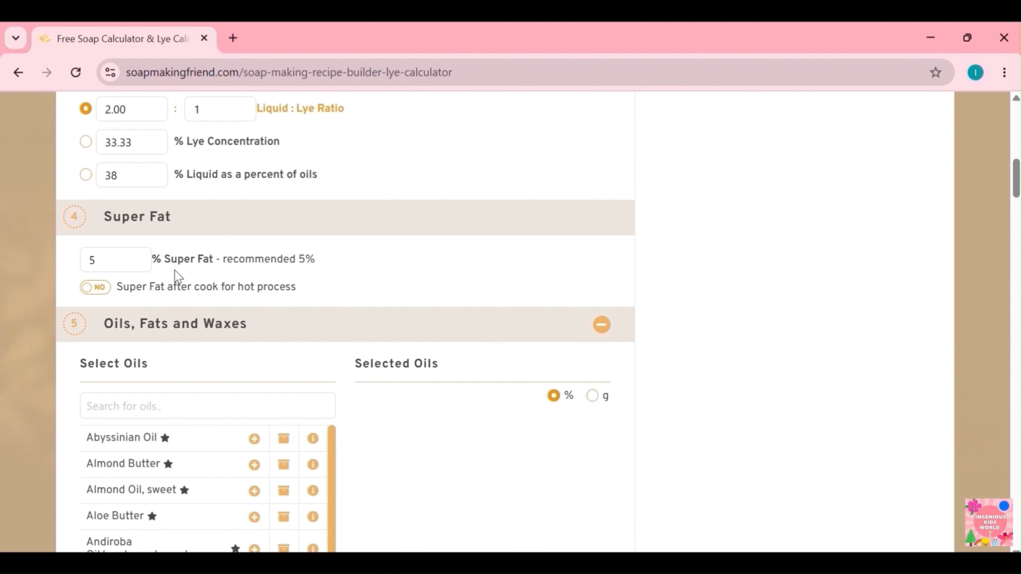
pyautogui.scroll(-2, 175, 270)
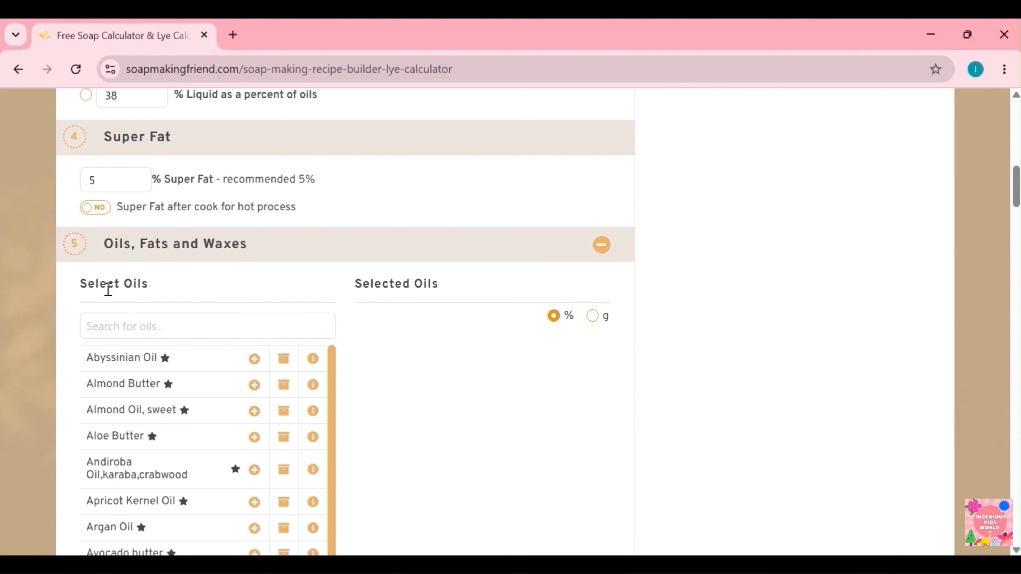
pyautogui.click(114, 325)
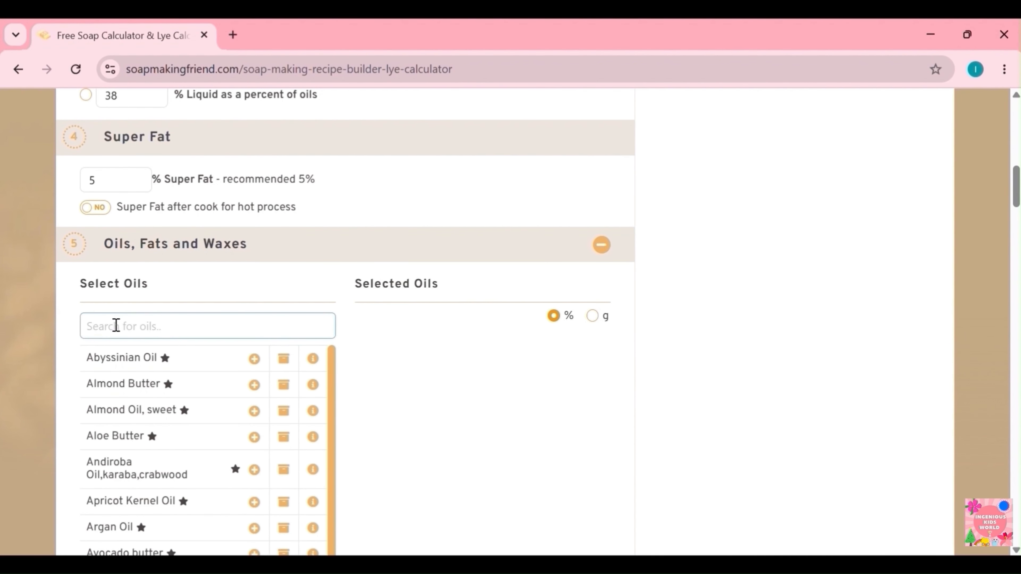
pyautogui.scroll(-3, 117, 323)
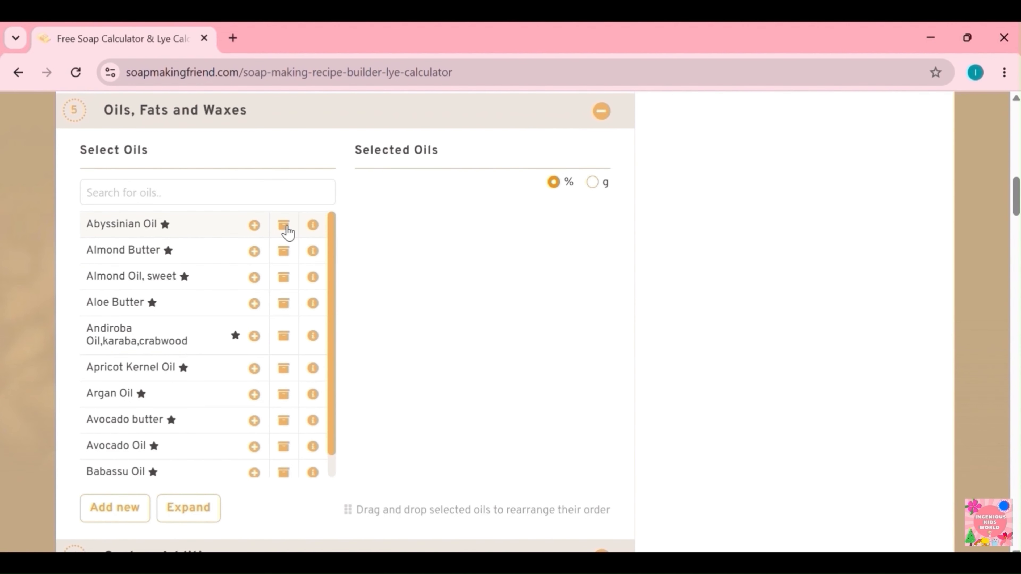
pyautogui.click(274, 198)
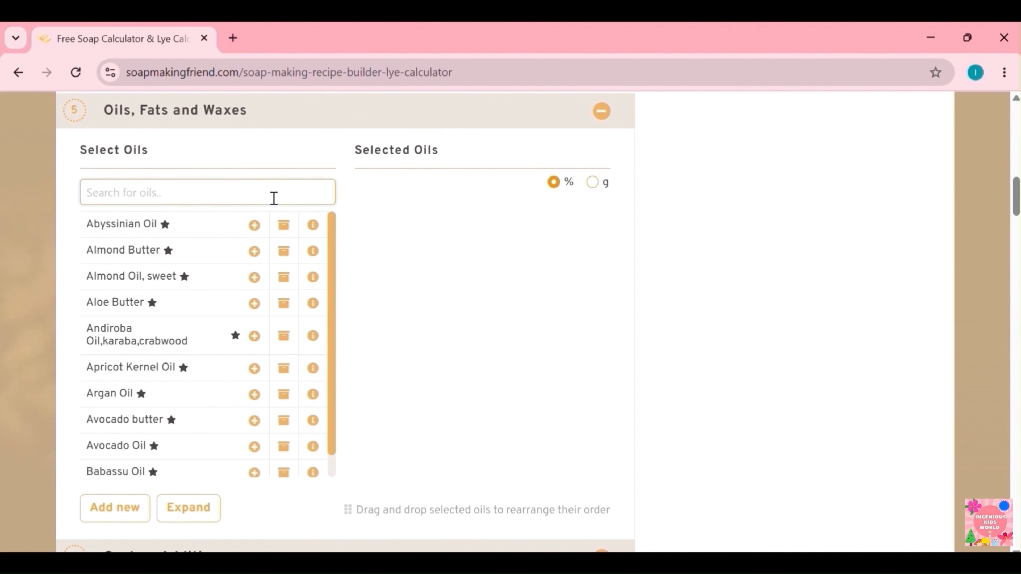
pyautogui.write('coco')
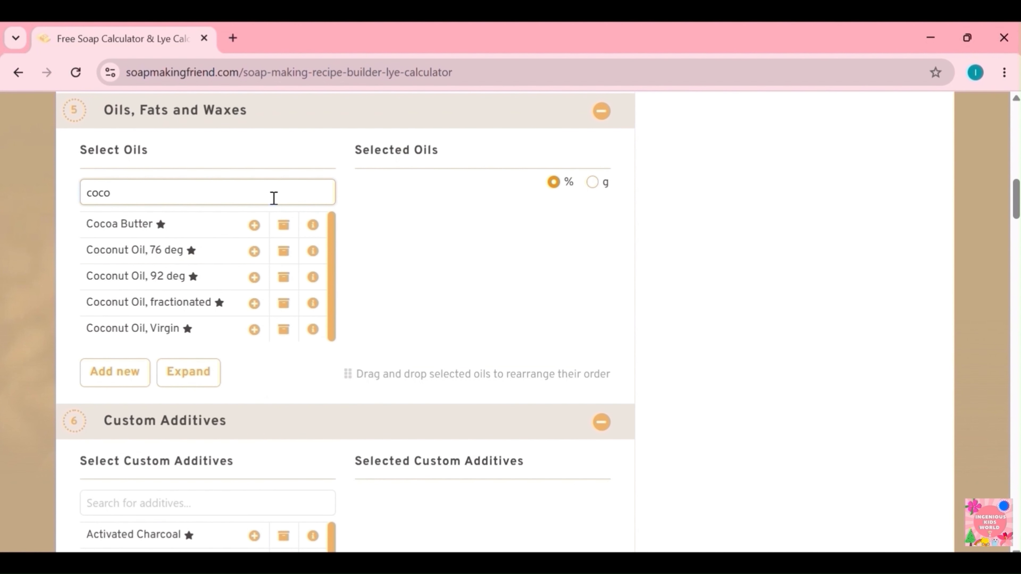
pyautogui.write('nut')
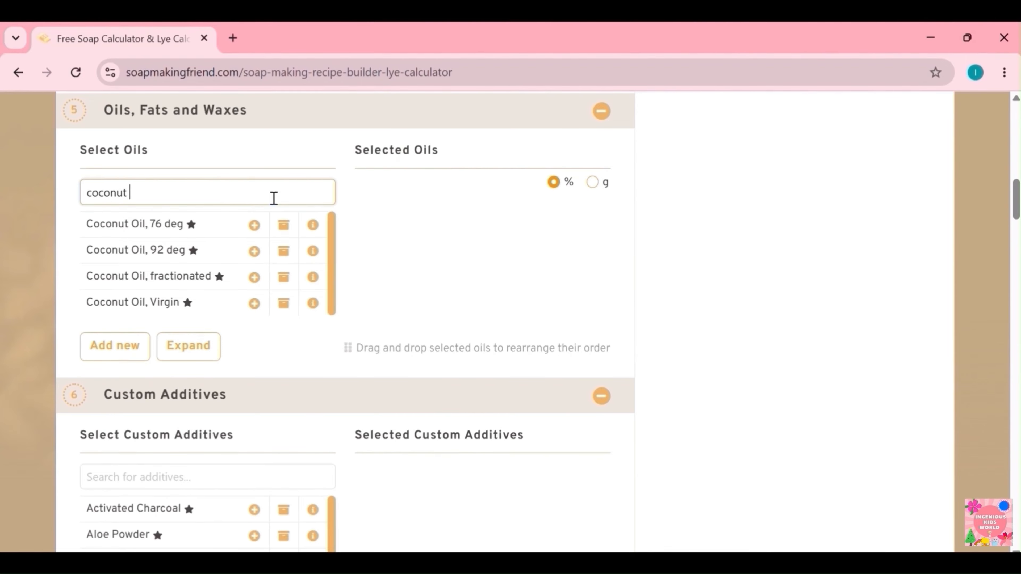
pyautogui.click(223, 228)
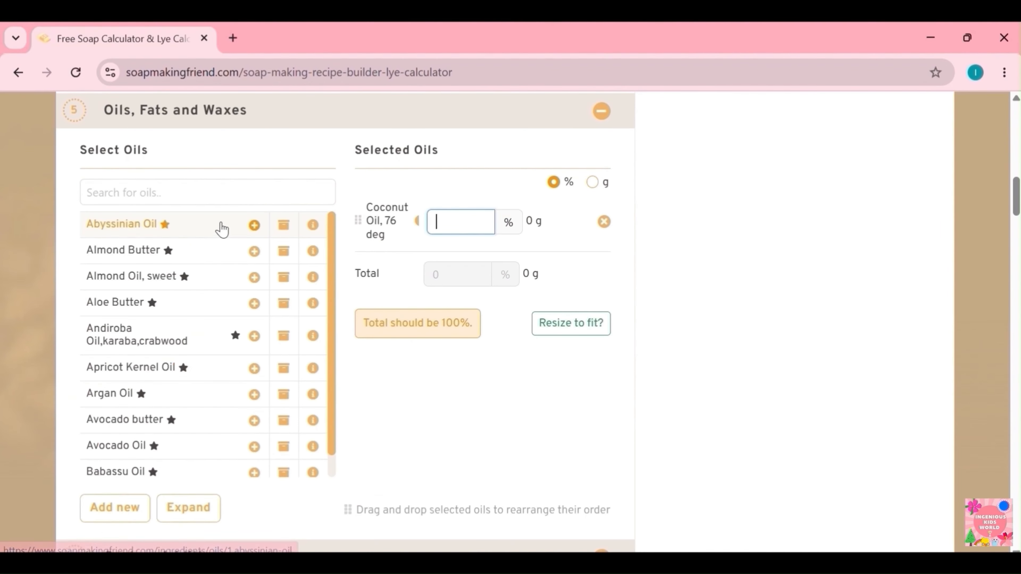
pyautogui.write('30')
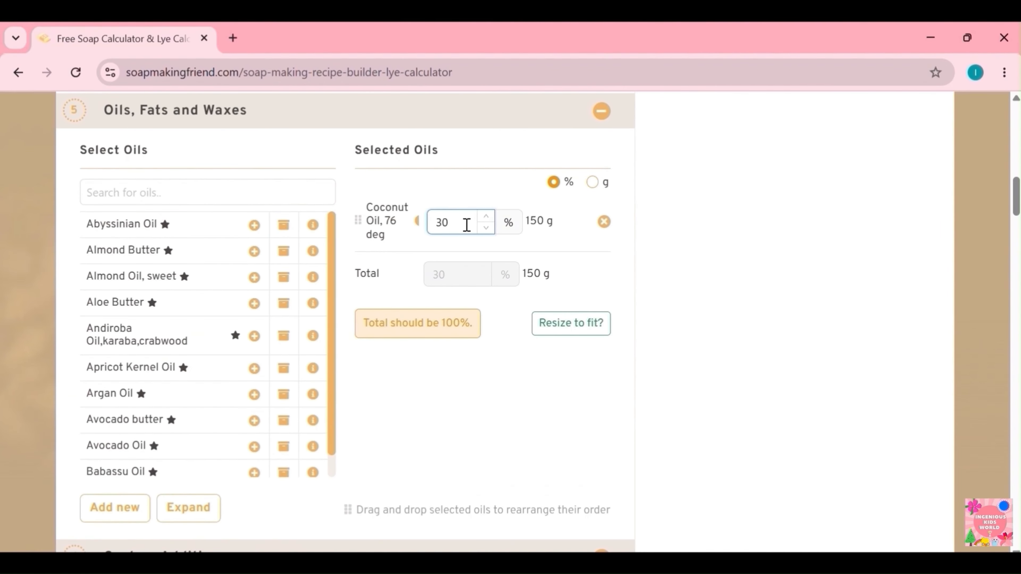
# Find Olive Oil in the oils list and add it to the recipe at 70%
pyautogui.click(235, 195)
pyautogui.write('oli')
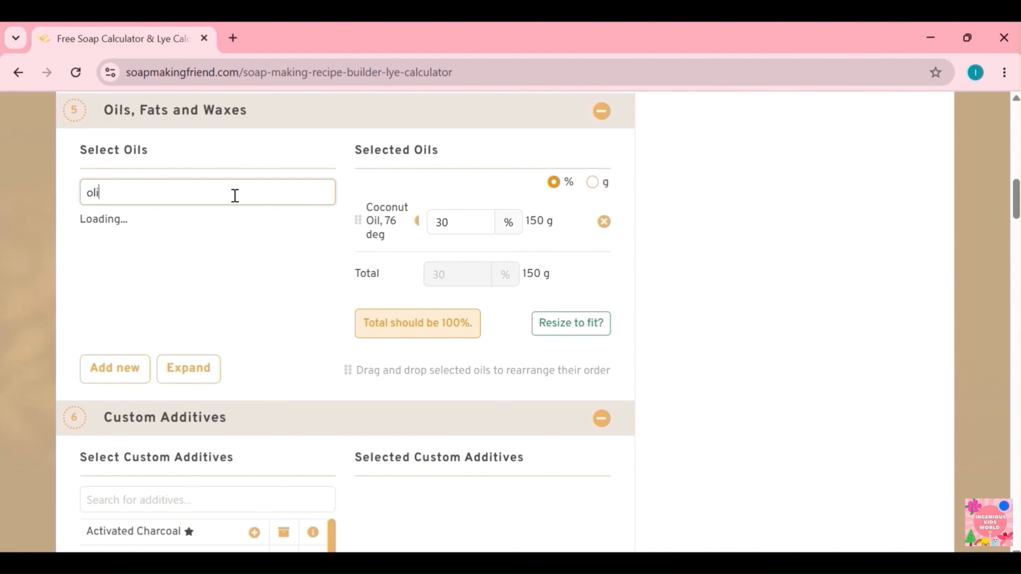
pyautogui.write('ve')
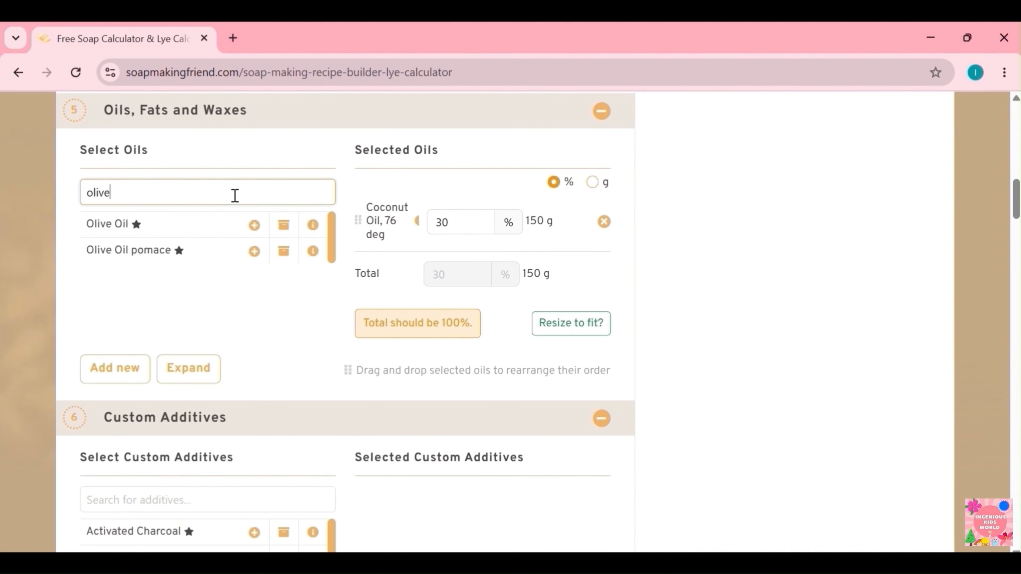
pyautogui.click(205, 229)
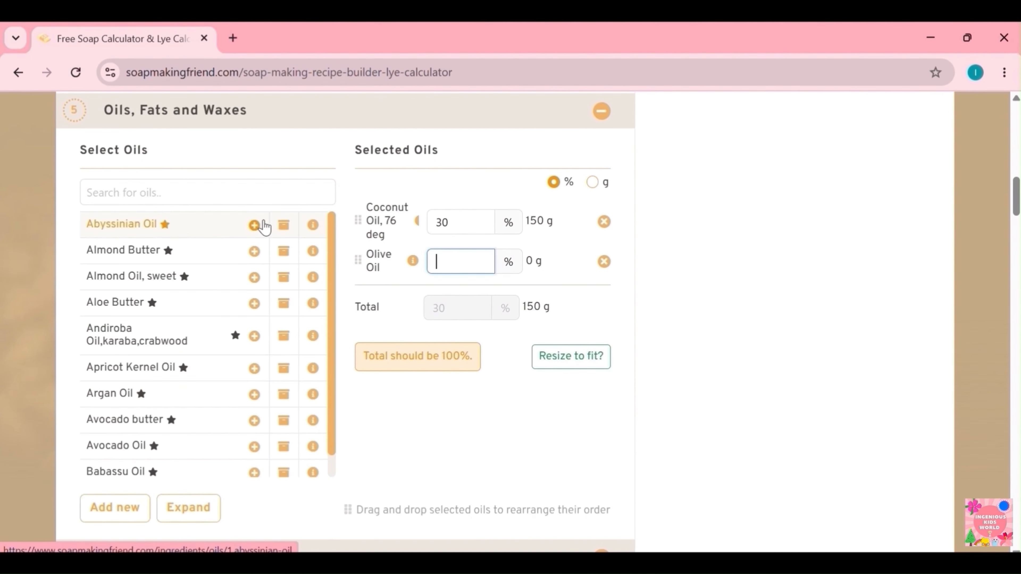
pyautogui.write('70')
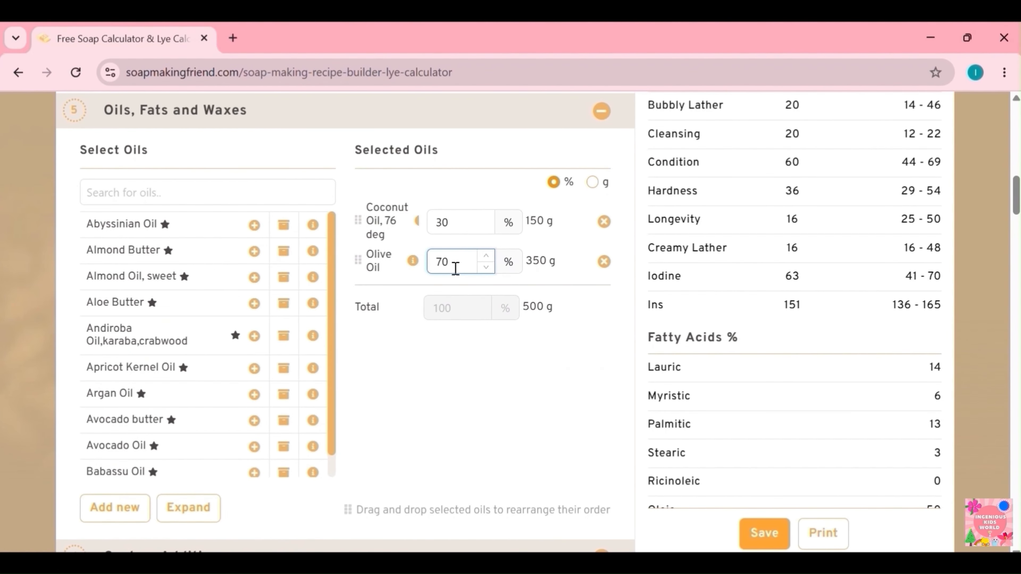
# Review the recipe's settings alongside its calculated totals and properties, and look at the Notes and Images sections
pyautogui.scroll(15, 1018, 205)
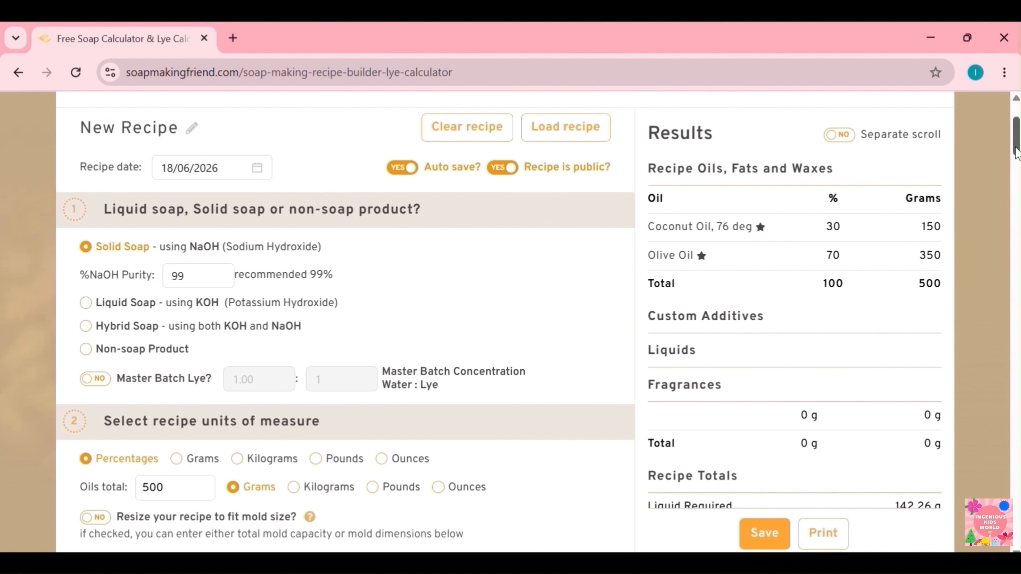
pyautogui.scroll(-5, 1015, 153)
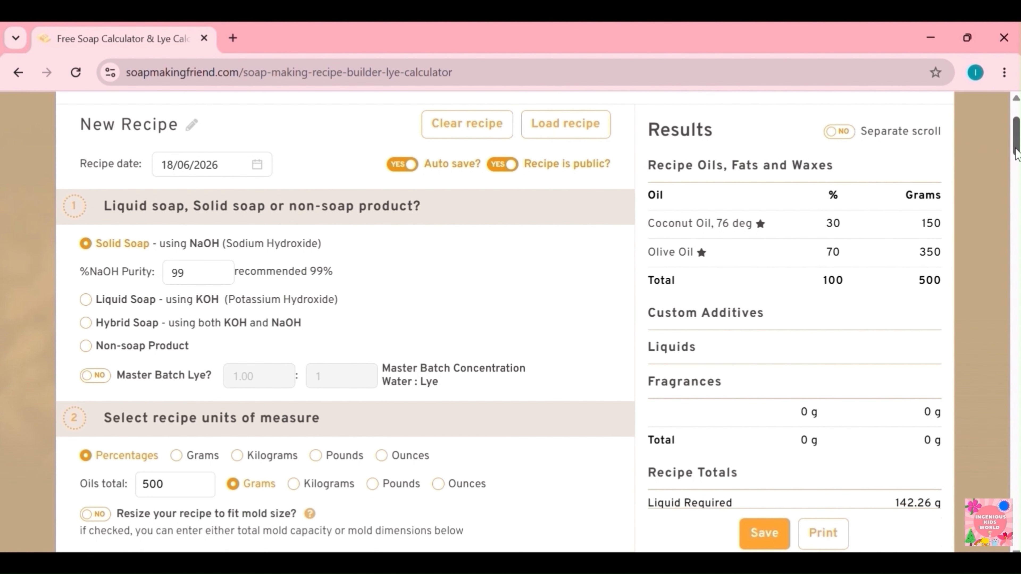
pyautogui.scroll(-3, 1015, 165)
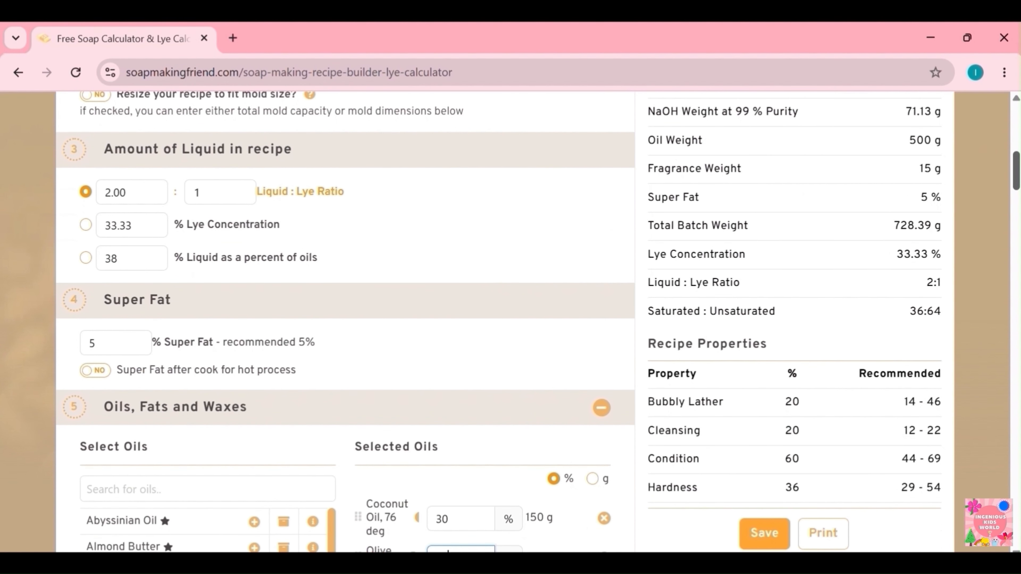
pyautogui.scroll(-4, 1015, 165)
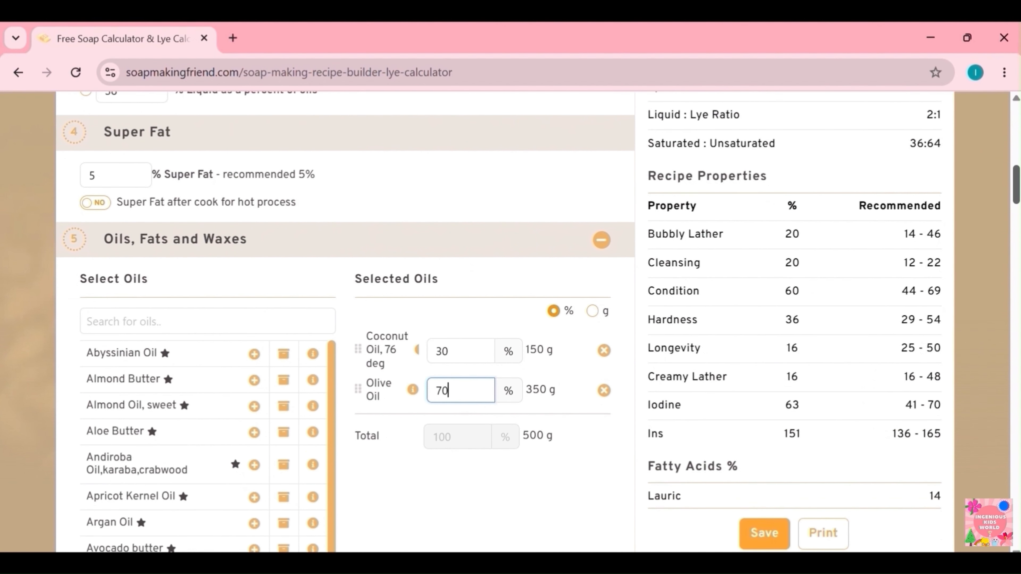
pyautogui.scroll(-2, 538, 323)
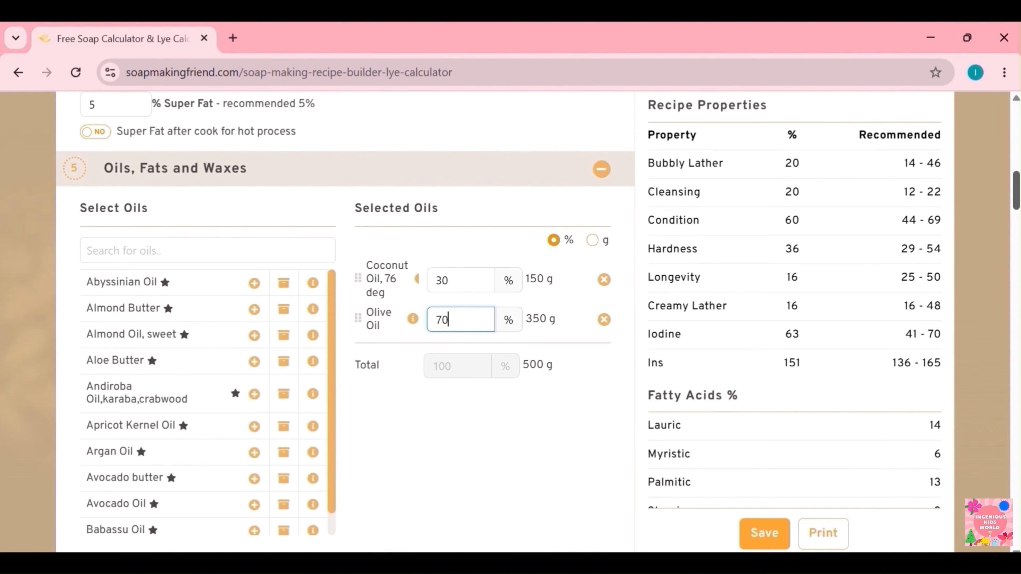
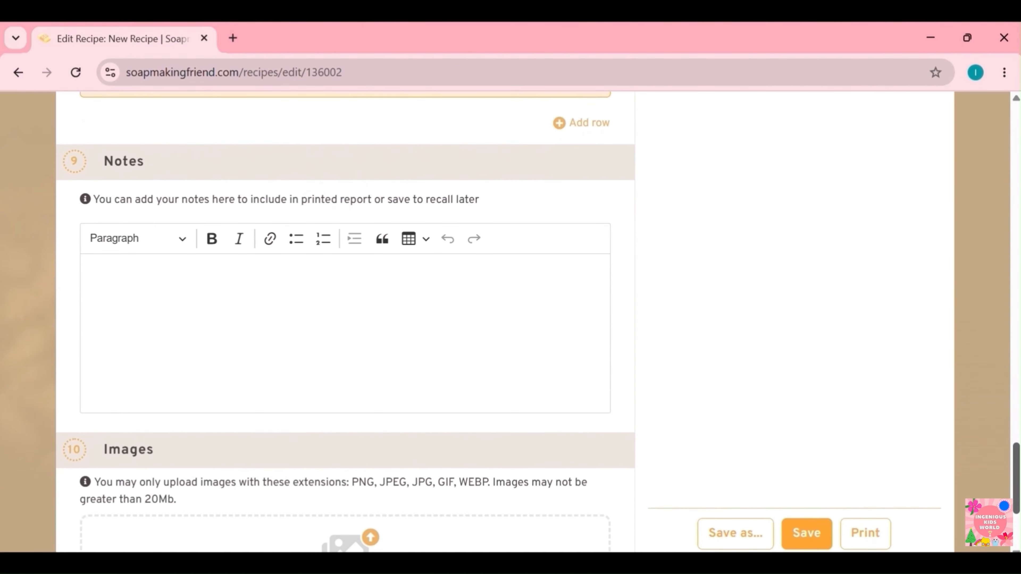
pyautogui.moveTo(1014, 452); pyautogui.dragTo(1014, 454)
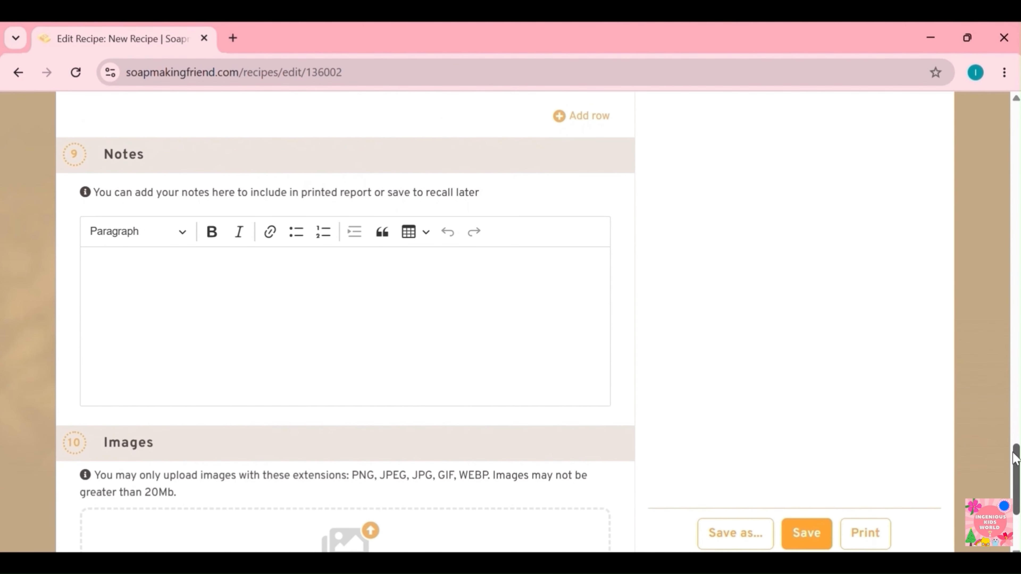
# Add the note "Lavender and Poppy Seeds Soap" to the recipe
pyautogui.click(257, 284)
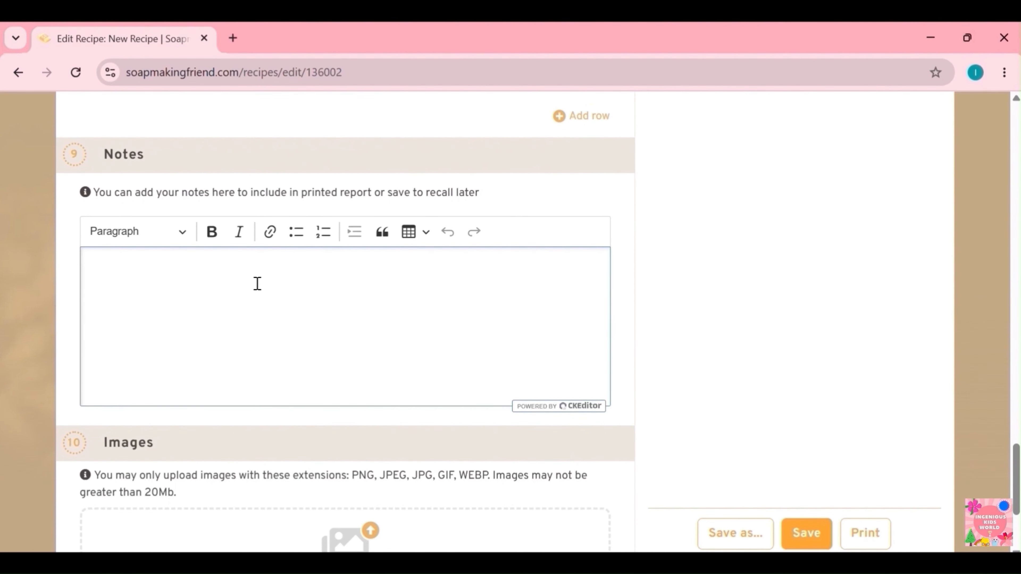
pyautogui.write('Lavender and Poppy ')
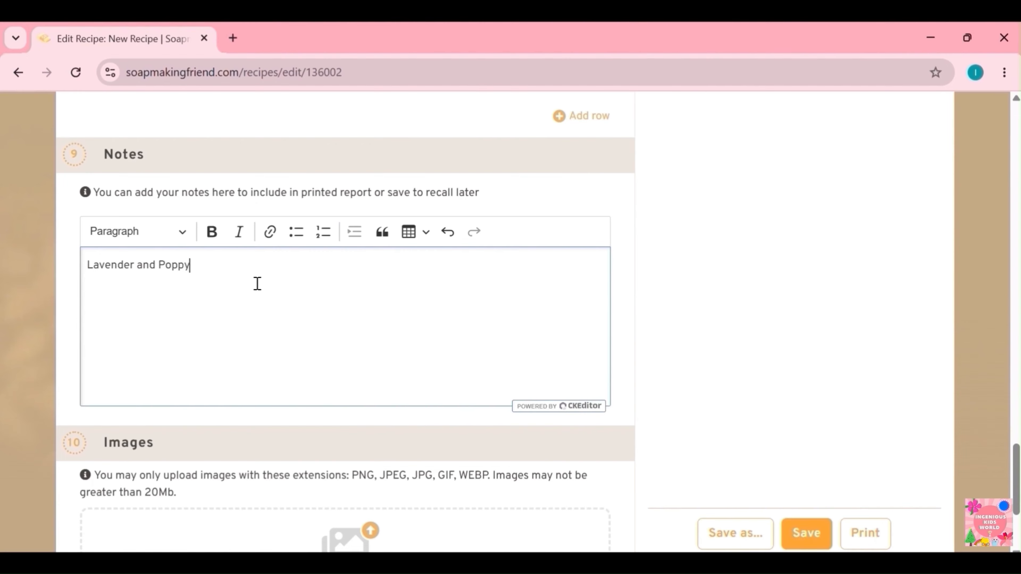
pyautogui.write('Seeds Soap')
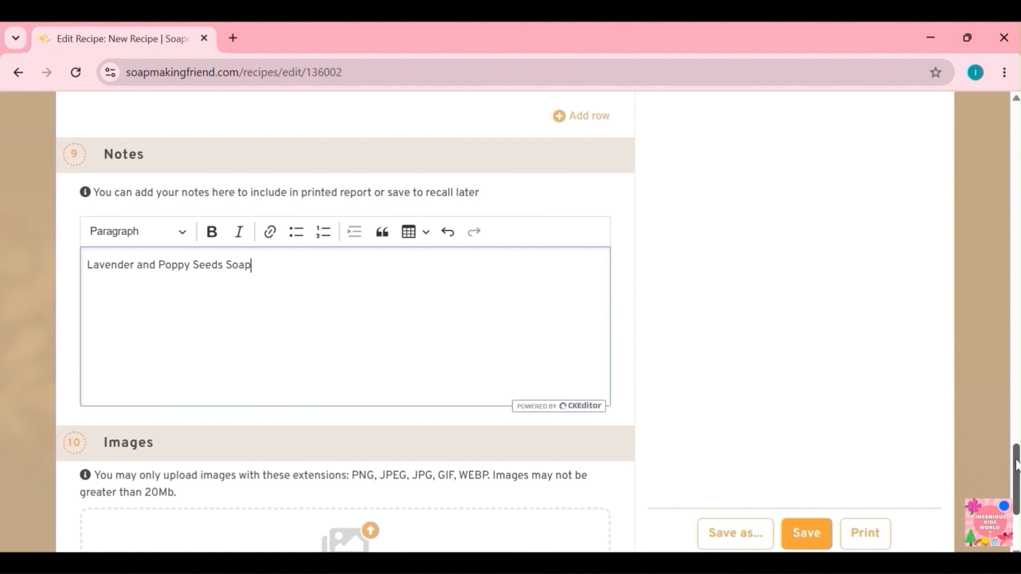
# Upload the picture file "image" from the Soap Making Friend folder to the recipe's images
pyautogui.scroll(-3, 1015, 467)
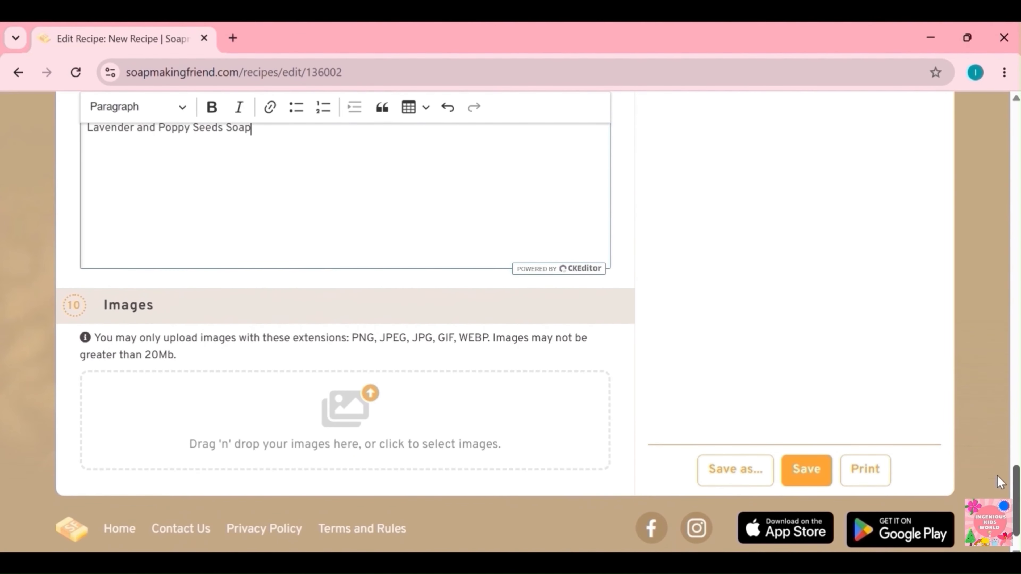
pyautogui.click(546, 434)
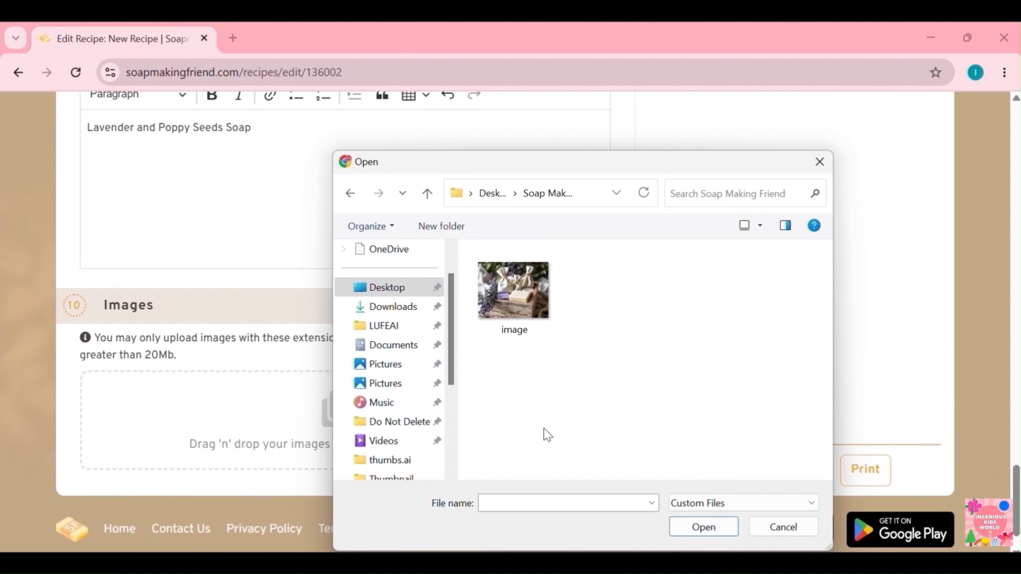
pyautogui.click(525, 325)
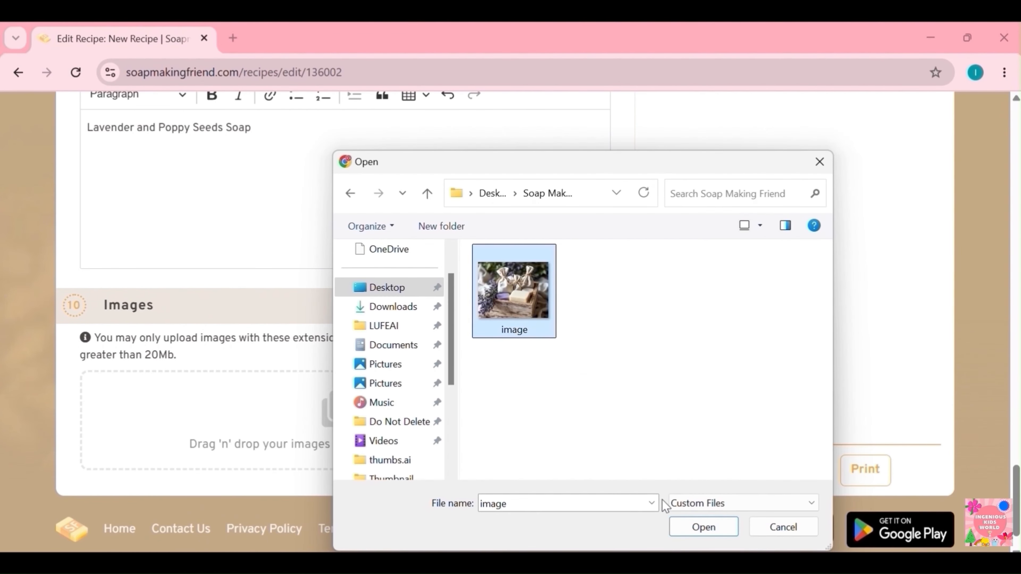
pyautogui.click(703, 527)
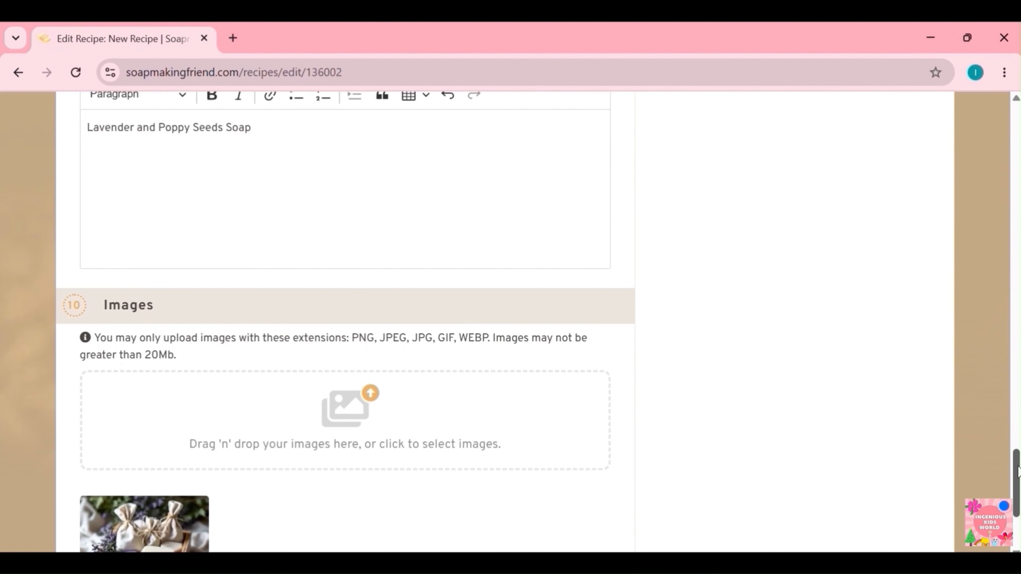
pyautogui.moveTo(1017, 470); pyautogui.dragTo(1017, 490)
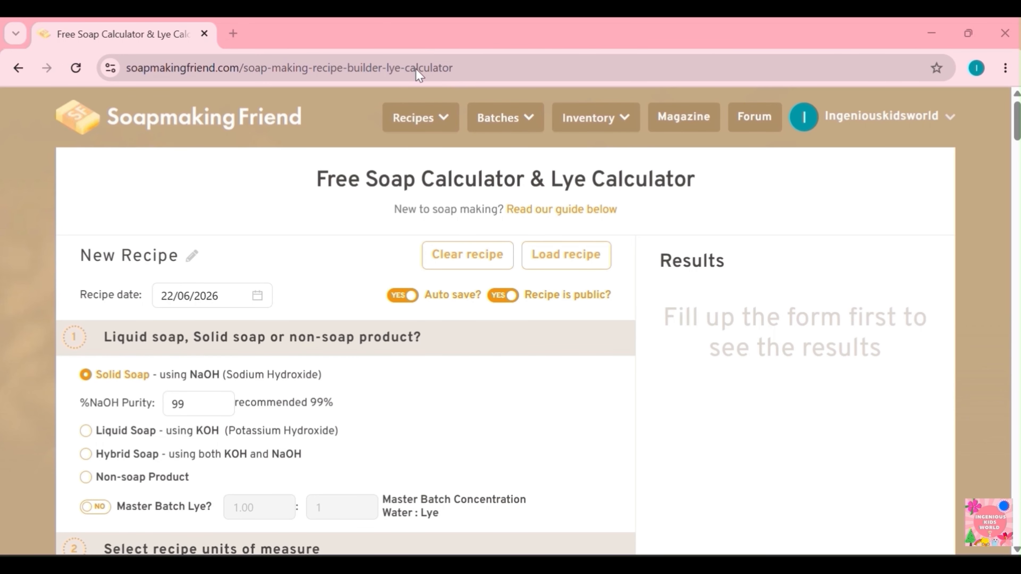
# Open Solid Soap Recipe from the saved personal recipes, look over its details and open it for editing
pyautogui.click(423, 117)
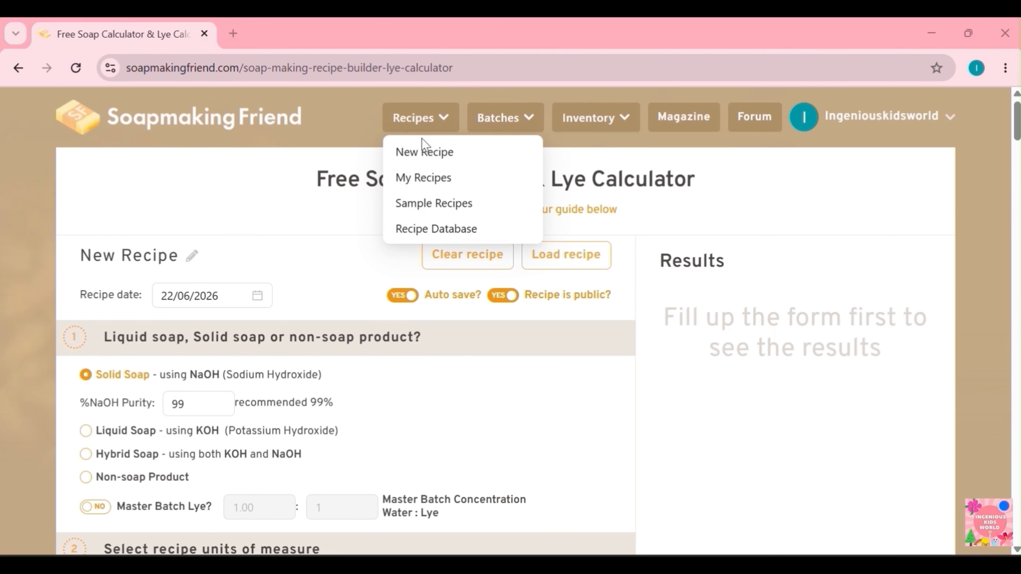
pyautogui.click(414, 178)
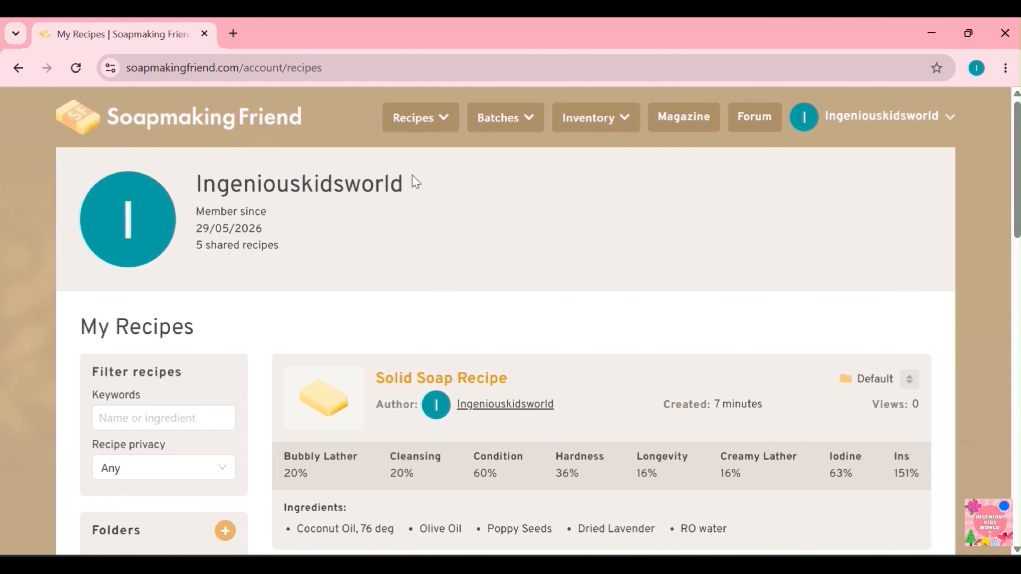
pyautogui.click(399, 385)
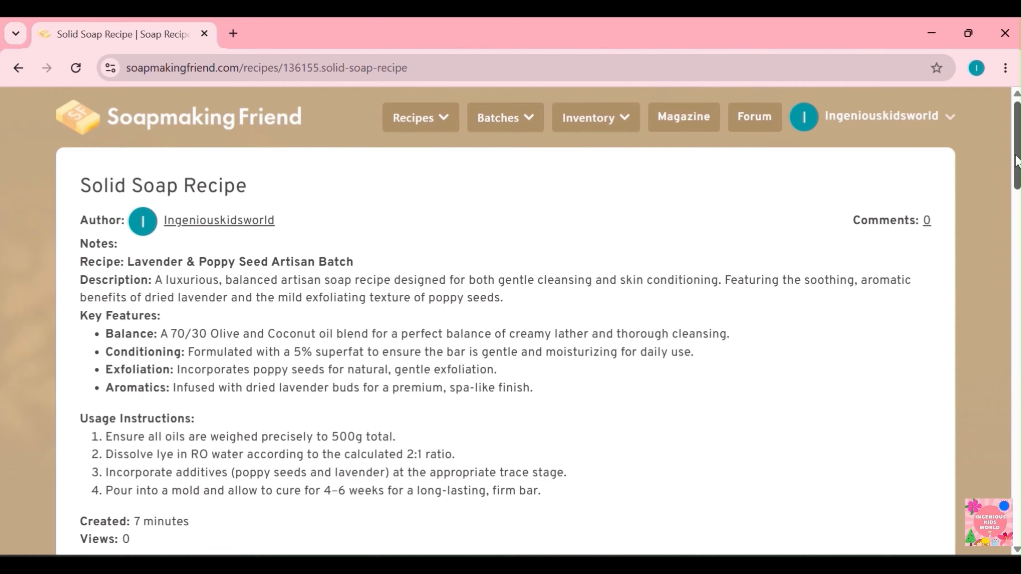
pyautogui.moveTo(1017, 159); pyautogui.dragTo(1019, 191)
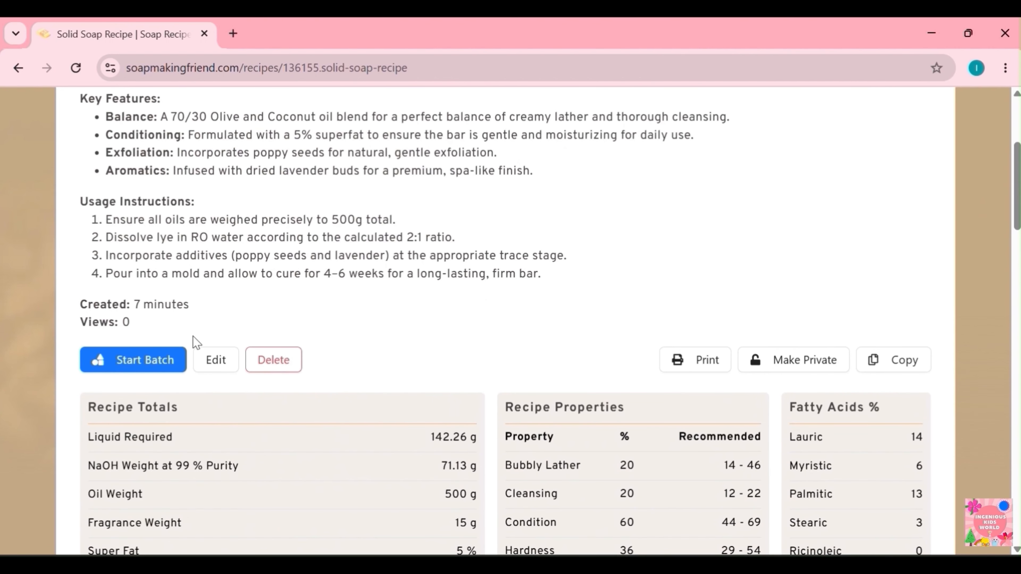
pyautogui.click(212, 371)
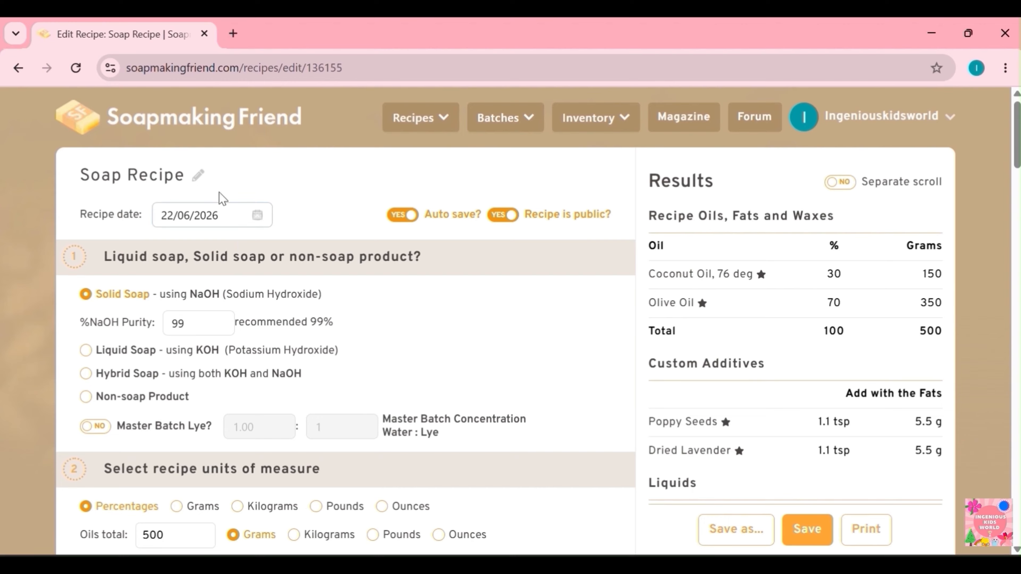
# Rename the recipe as "Lavender Exfoliating Bar Recipe" and save it
pyautogui.click(199, 177)
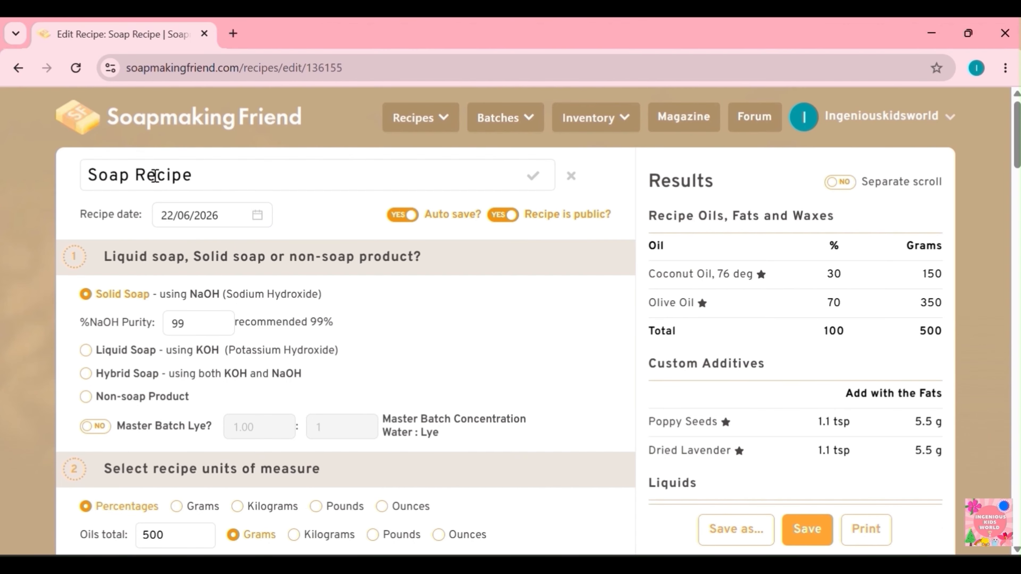
pyautogui.click(136, 175)
pyautogui.press('BackSpace')
pyautogui.press('BackSpace')
pyautogui.press('BackSpace')
pyautogui.press('BackSpace')
pyautogui.press('BackSpace')
pyautogui.write('Lavend')
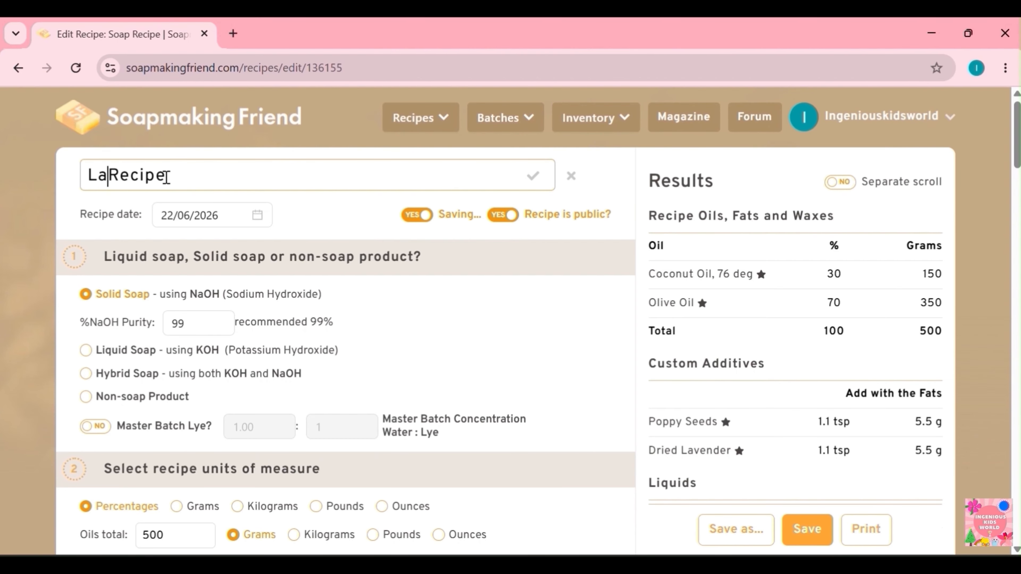
pyautogui.write('er Ex')
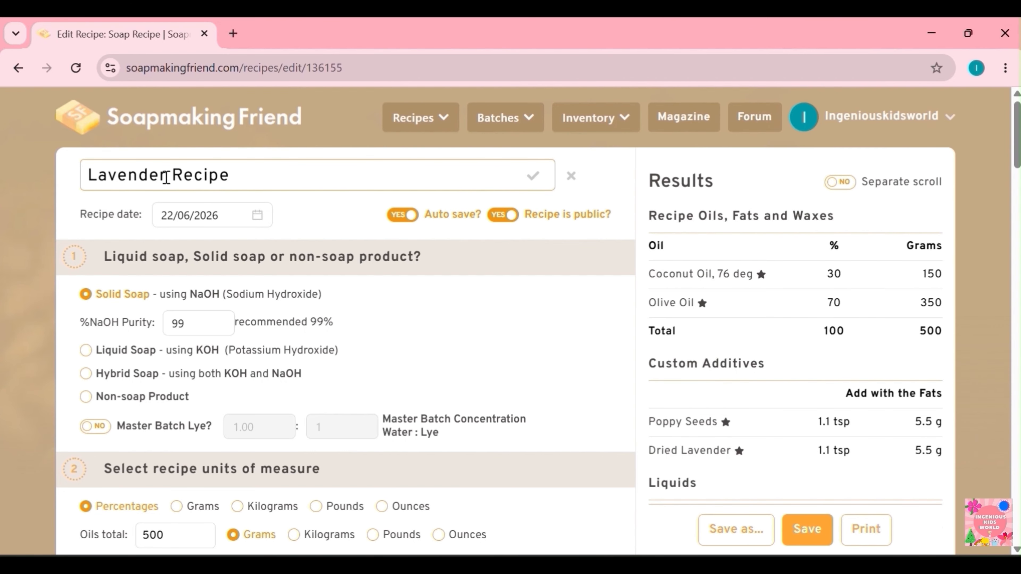
pyautogui.write('foliat')
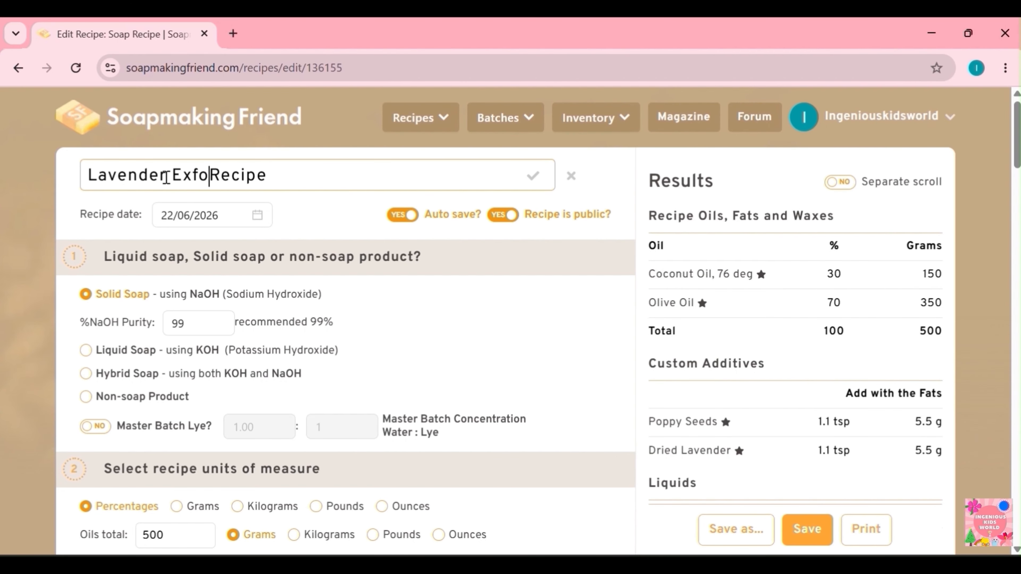
pyautogui.write('ing Bar')
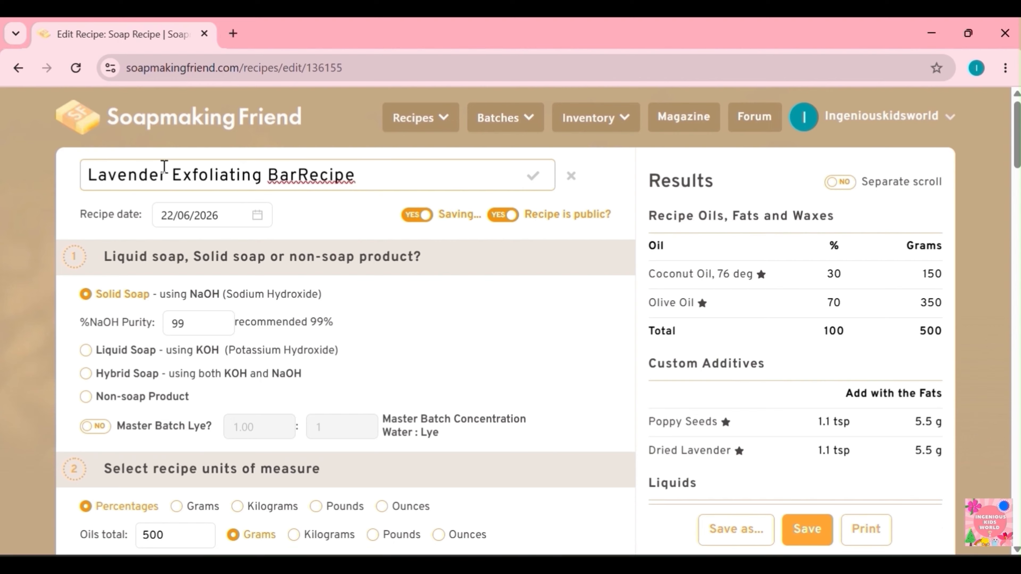
pyautogui.click(534, 177)
pyautogui.click(807, 529)
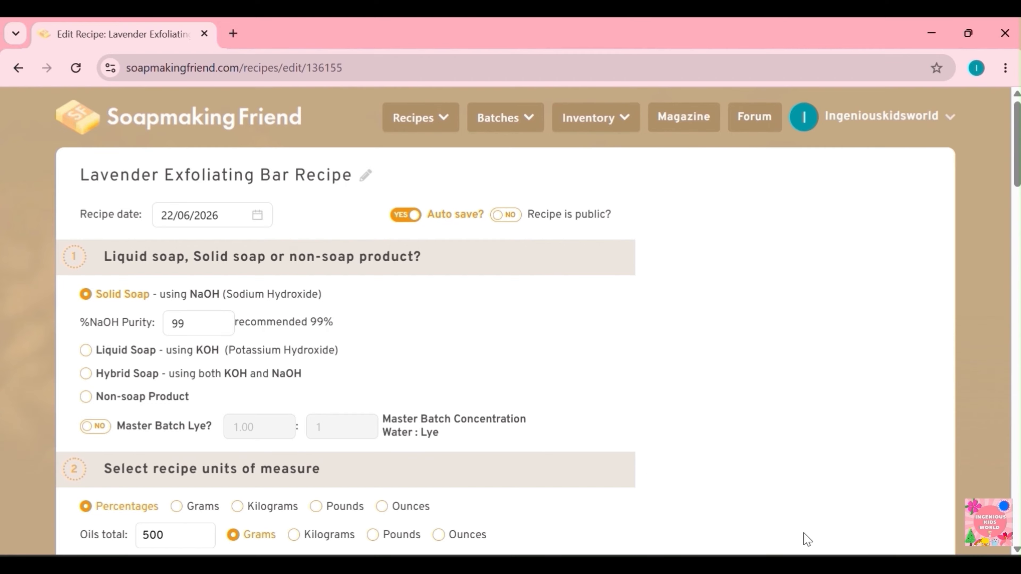
# Open the sample recipes and look through the Basic Soap for Every Body recipe
pyautogui.click(420, 117)
pyautogui.click(430, 204)
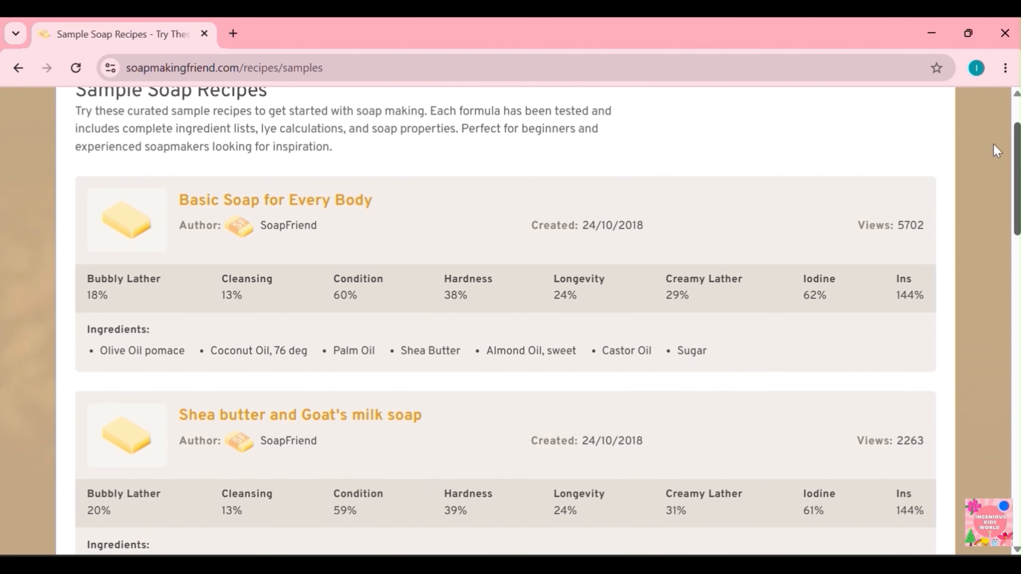
pyautogui.click(346, 207)
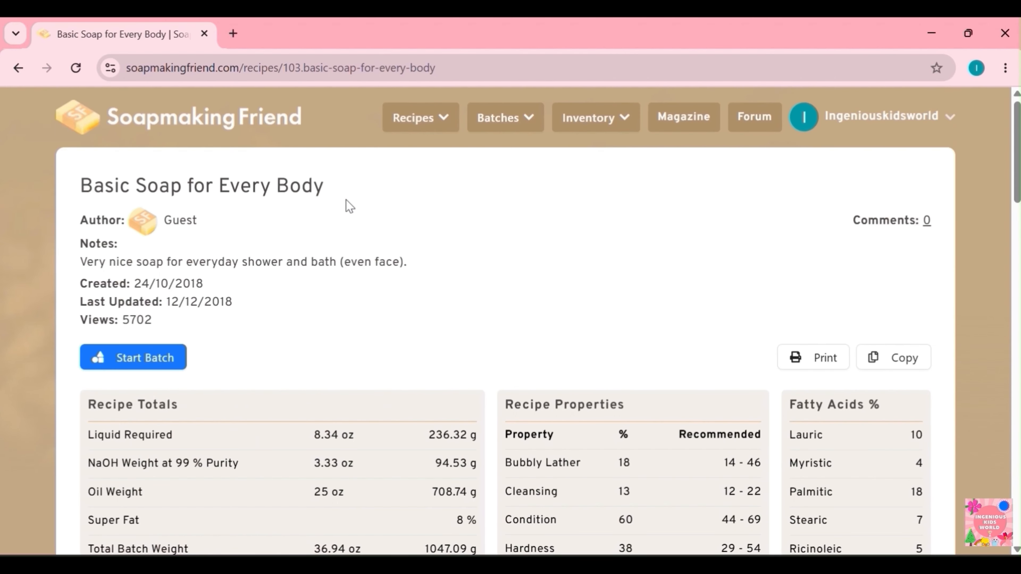
pyautogui.moveTo(1017, 187); pyautogui.dragTo(1019, 250)
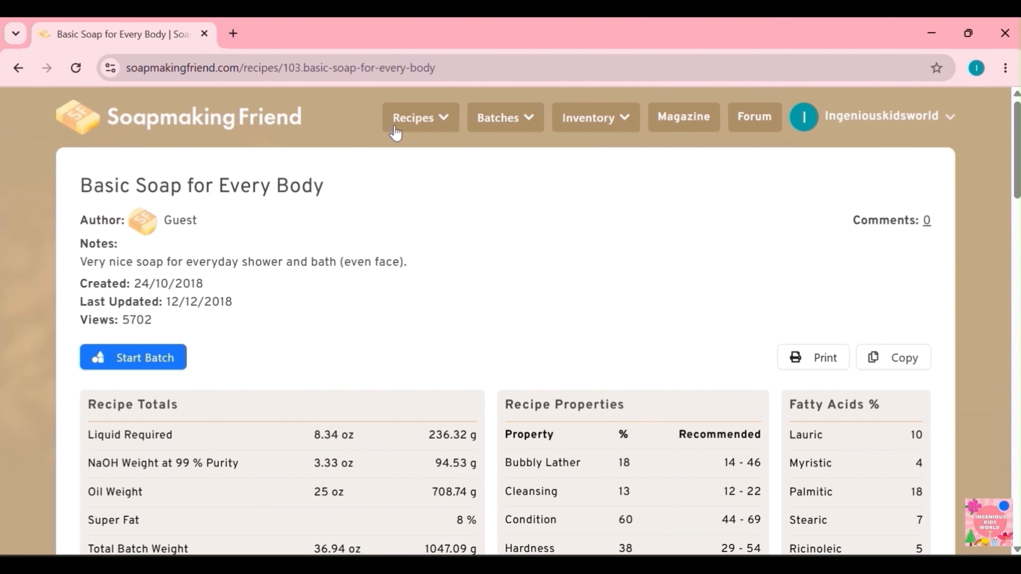
# Open the Recipe Database and browse its recipes
pyautogui.moveTo(416, 121)
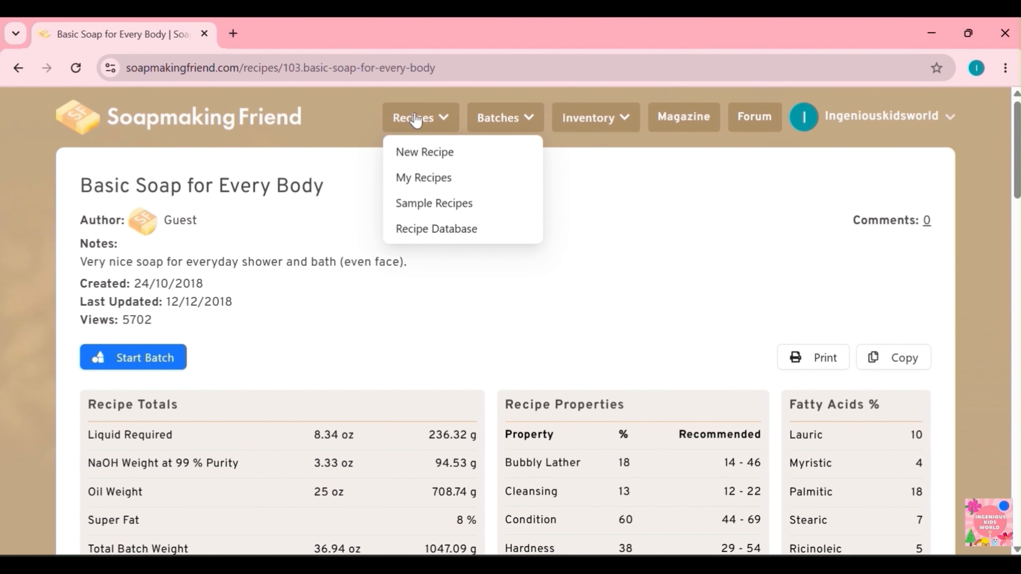
pyautogui.click(413, 230)
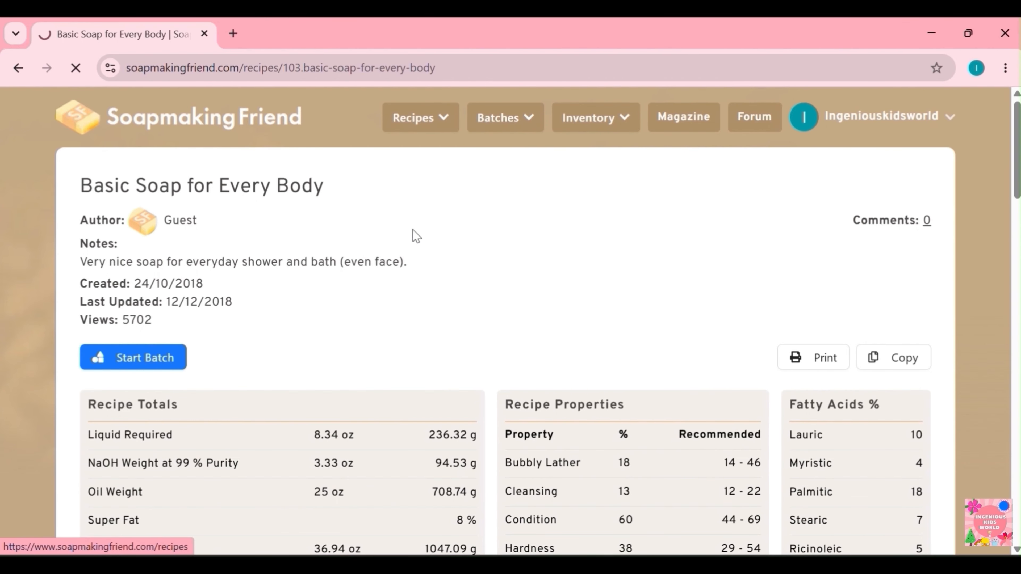
pyautogui.moveTo(1017, 141); pyautogui.dragTo(1018, 205)
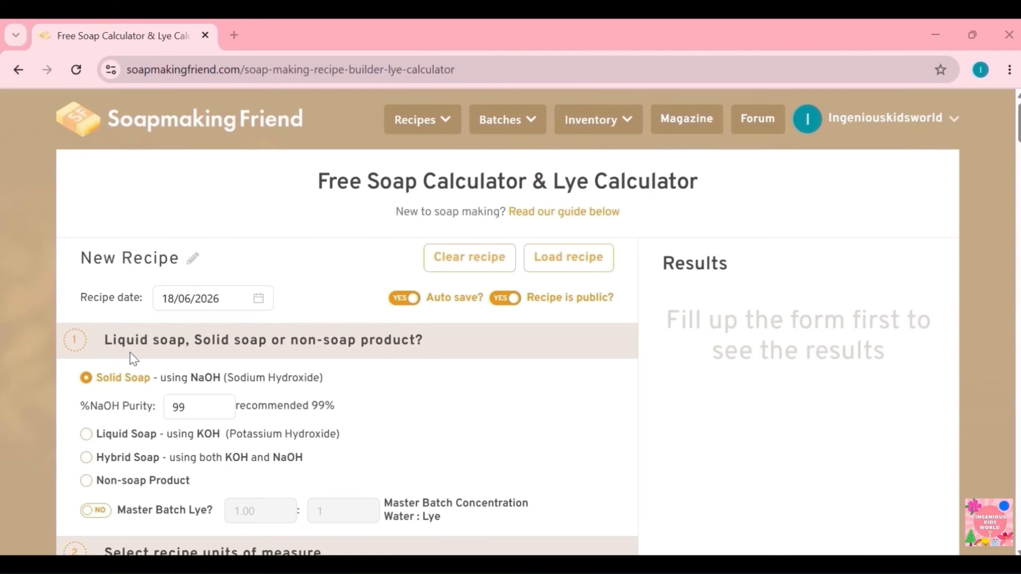
# Set the new recipe's type to Liquid Soap using KOH and its liquid to lye ratio to 3.00 : 1
pyautogui.click(86, 434)
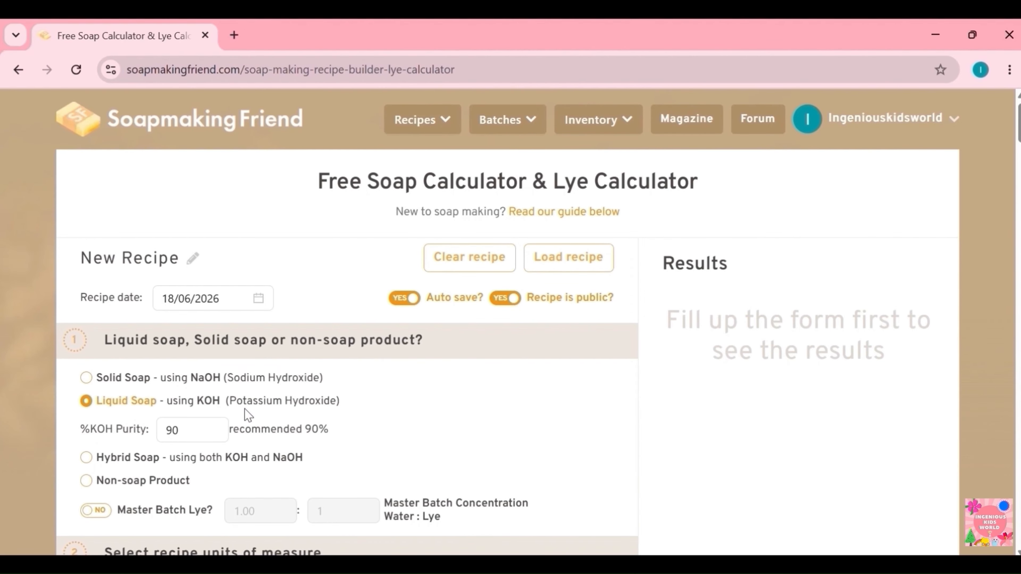
pyautogui.scroll(-6, 186, 205)
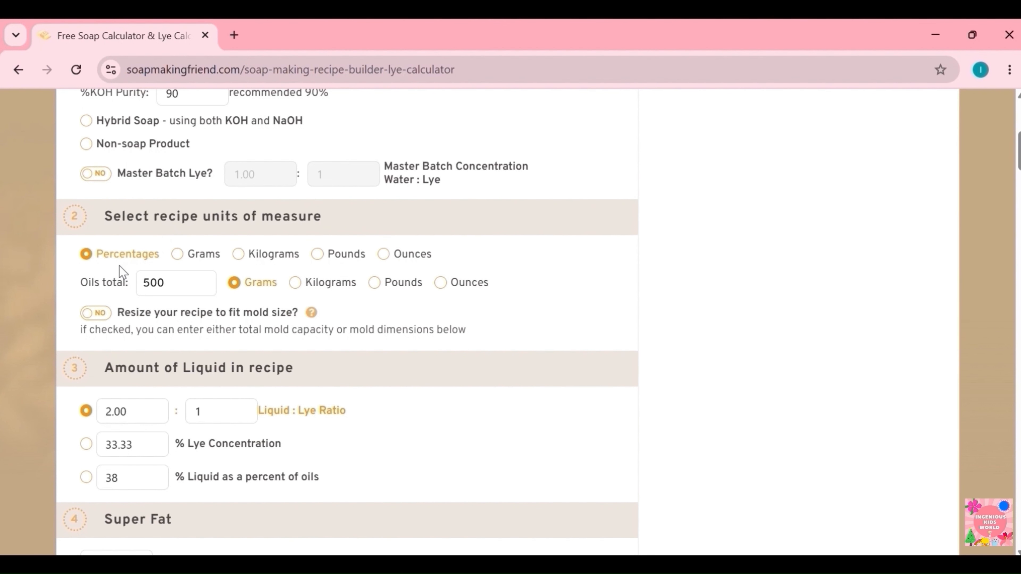
pyautogui.scroll(-5, 120, 278)
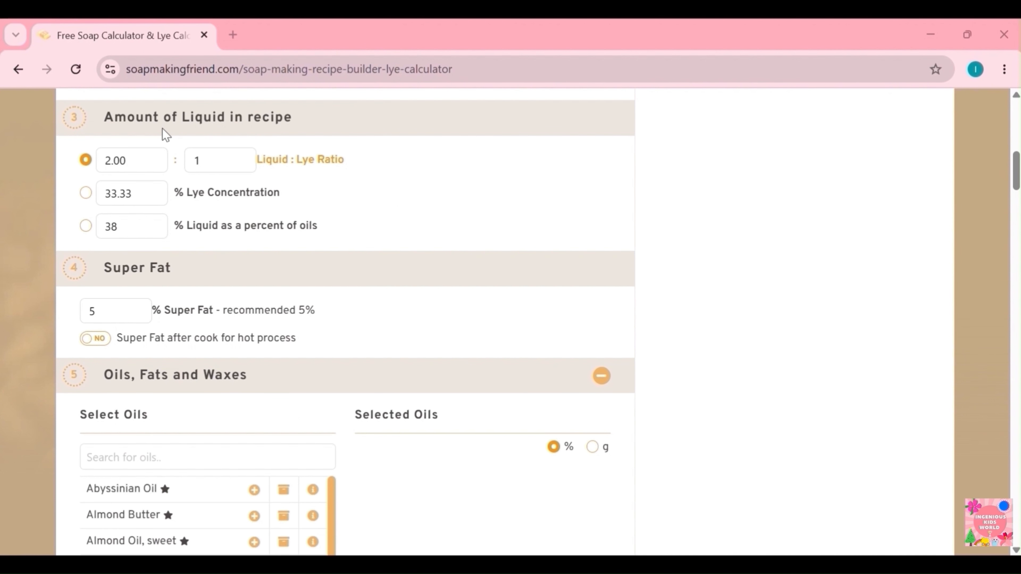
pyautogui.click(111, 165)
pyautogui.press('BackSpace')
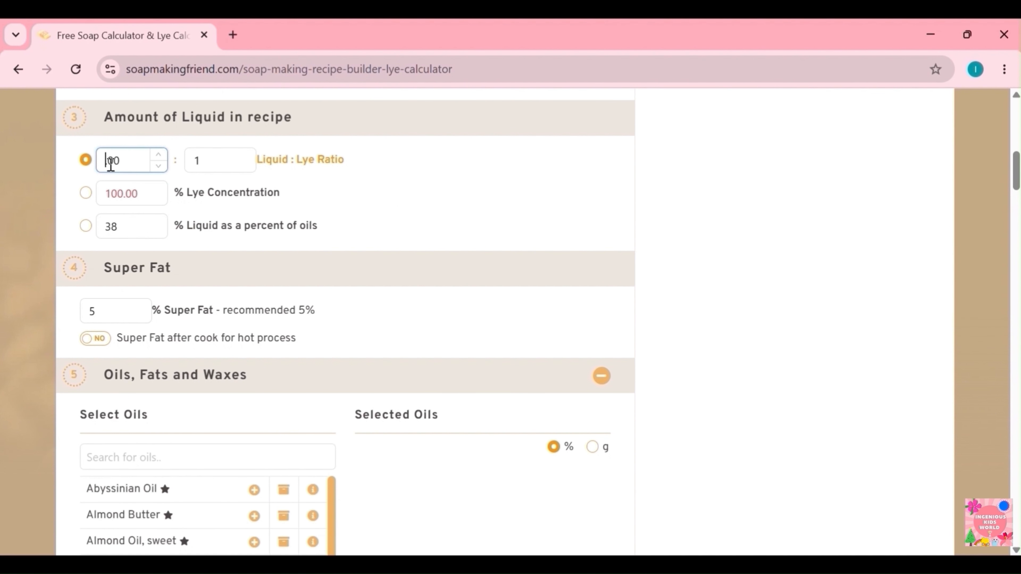
pyautogui.write('3')
pyautogui.click(304, 170)
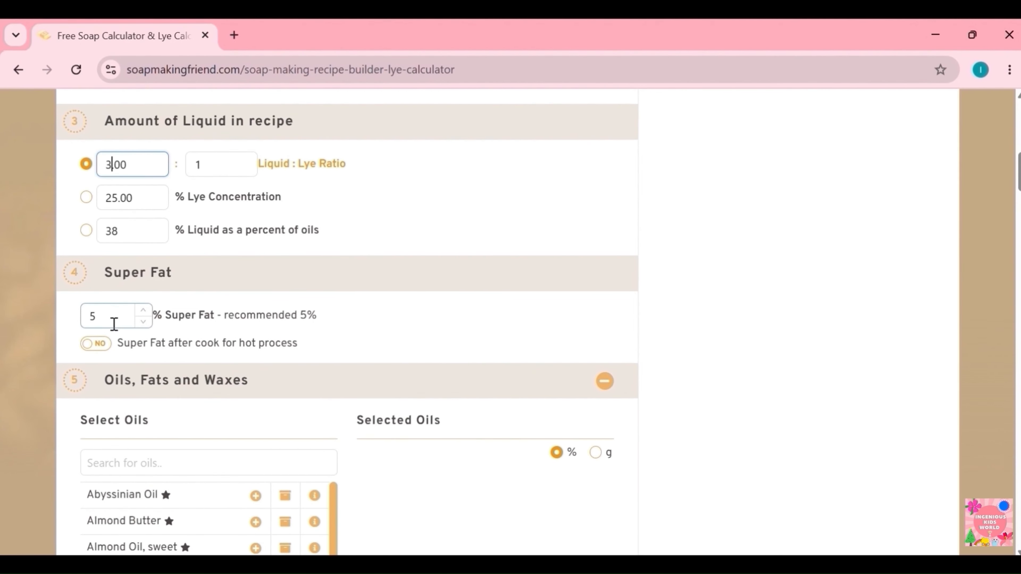
# Find Coconut Oil, 76 deg in the oils list and add it to the liquid soap recipe at 40%
pyautogui.scroll(-5, 203, 163)
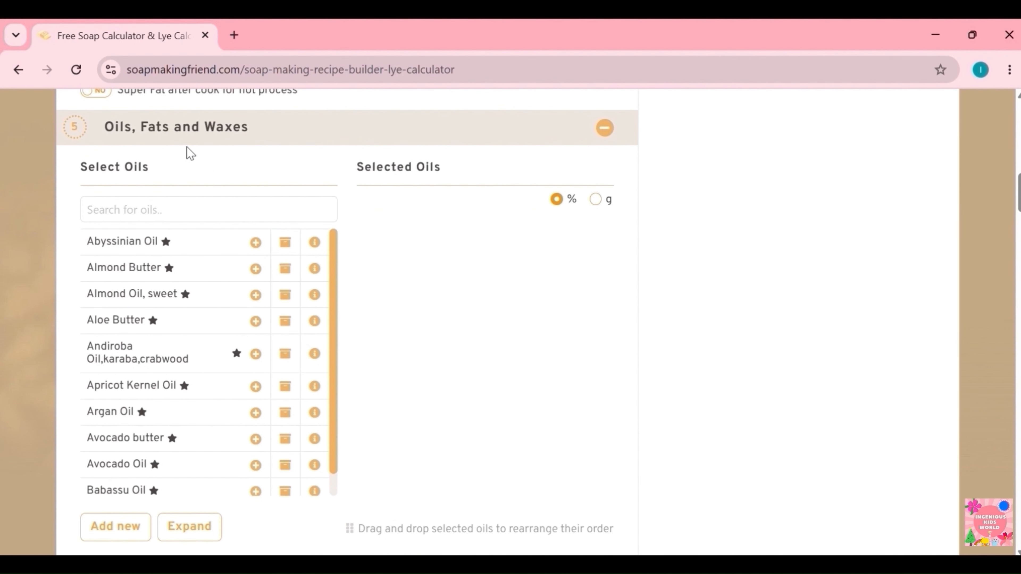
pyautogui.click(173, 208)
pyautogui.scroll(1, 194, 260)
pyautogui.write('coc')
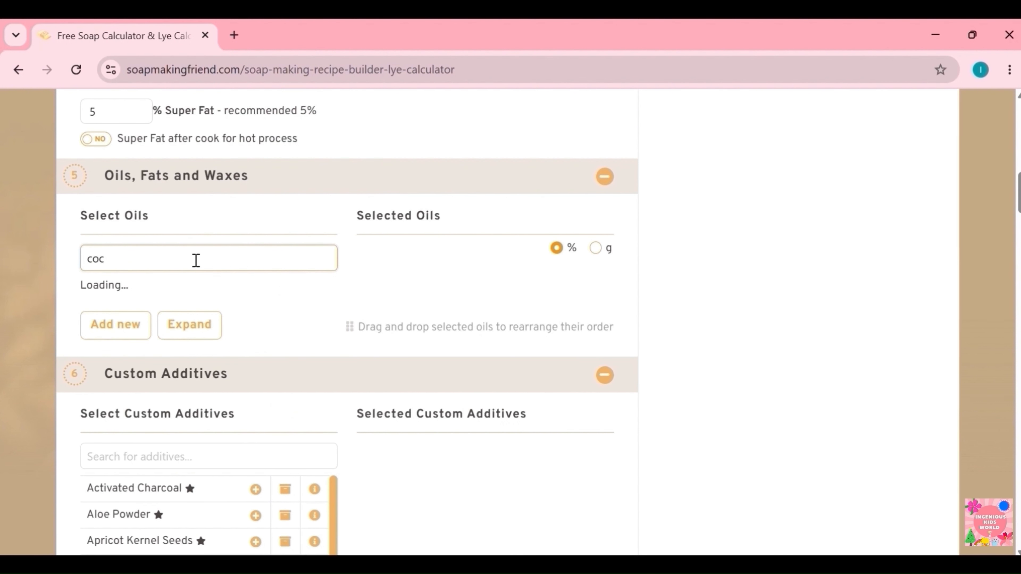
pyautogui.click(159, 318)
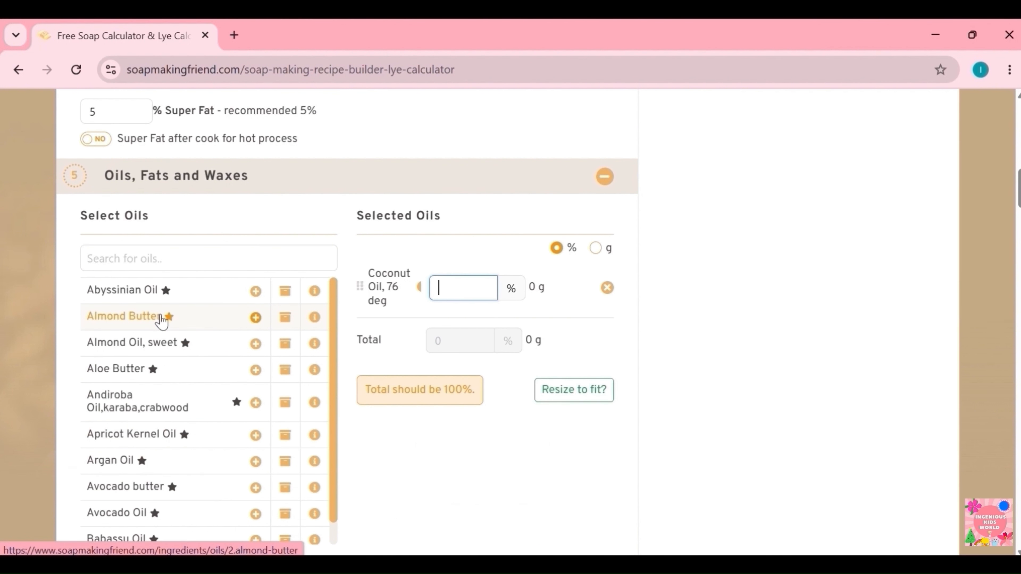
pyautogui.write('40')
# Find Olive Oil in the oils list and add it to the liquid soap recipe at 40%
pyautogui.click(177, 254)
pyautogui.write('o')
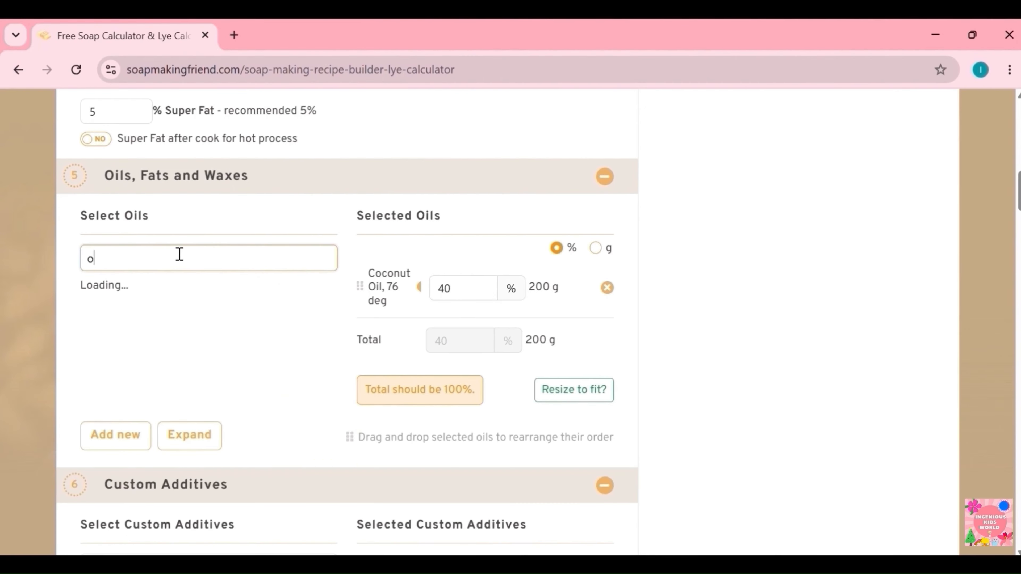
pyautogui.write('live oil')
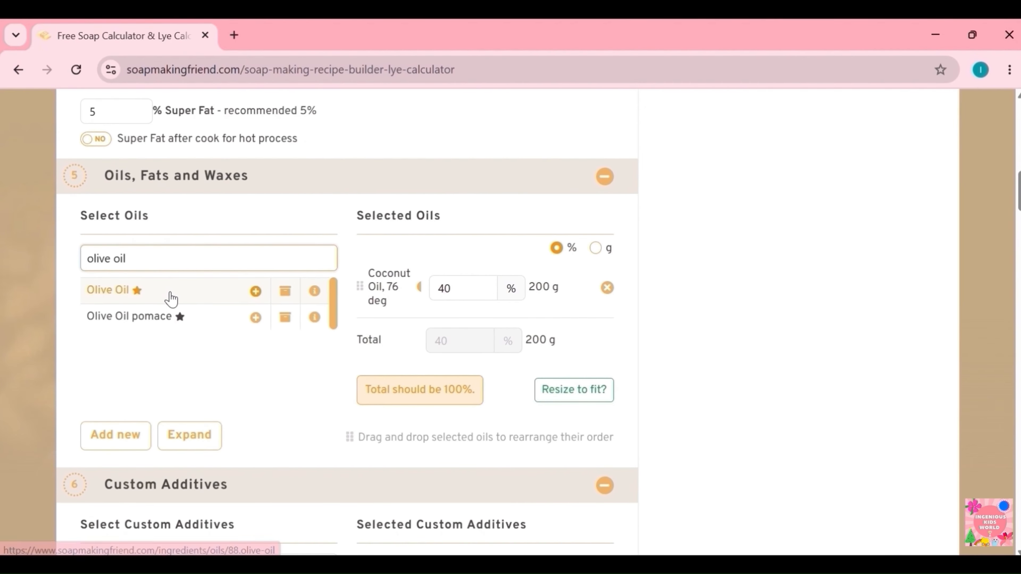
pyautogui.click(169, 292)
pyautogui.write('40')
# Find Castor Oil in the oils list and add it to the recipe at 20%
pyautogui.click(256, 259)
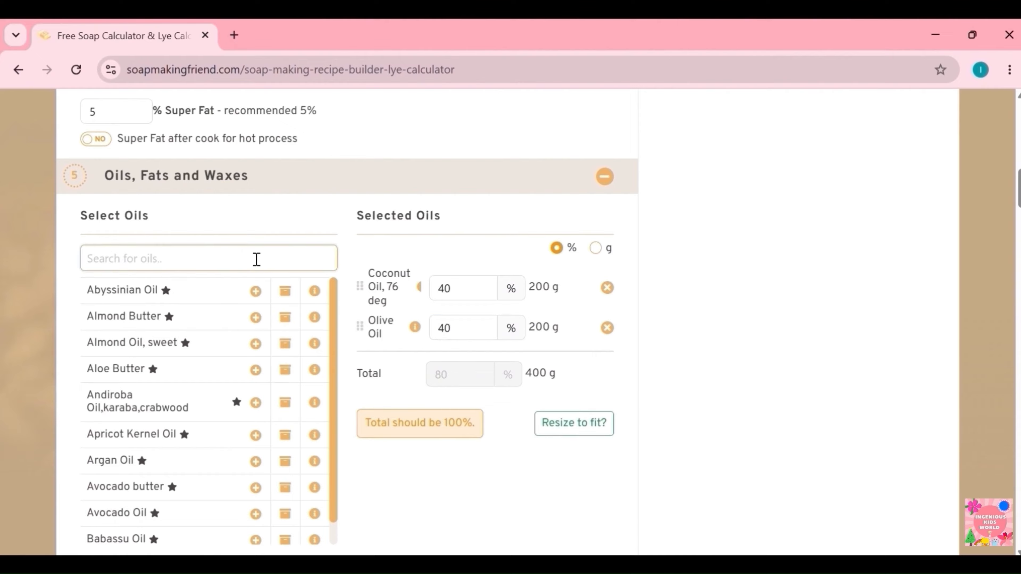
pyautogui.write('castor')
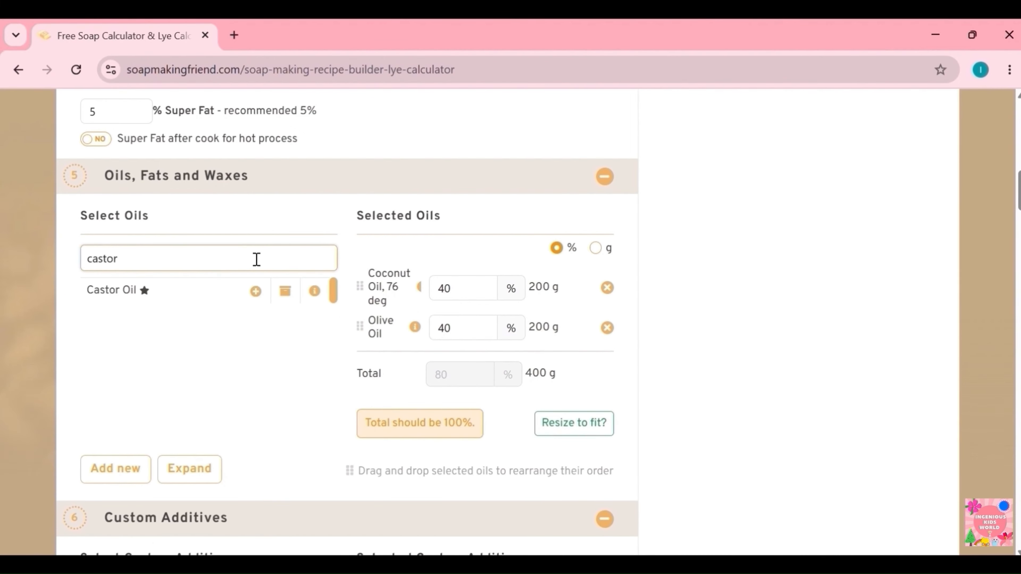
pyautogui.click(117, 296)
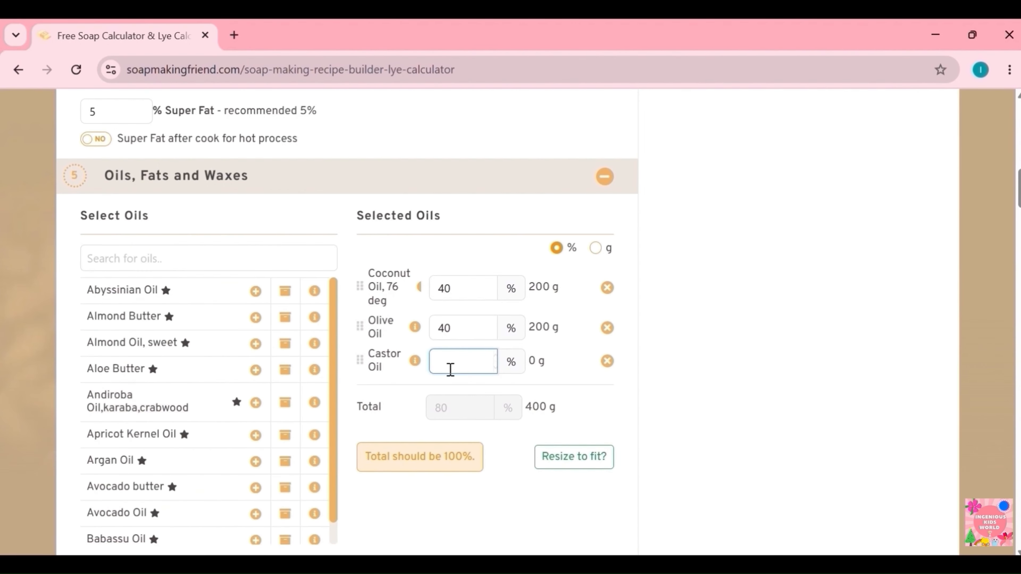
pyautogui.write('20')
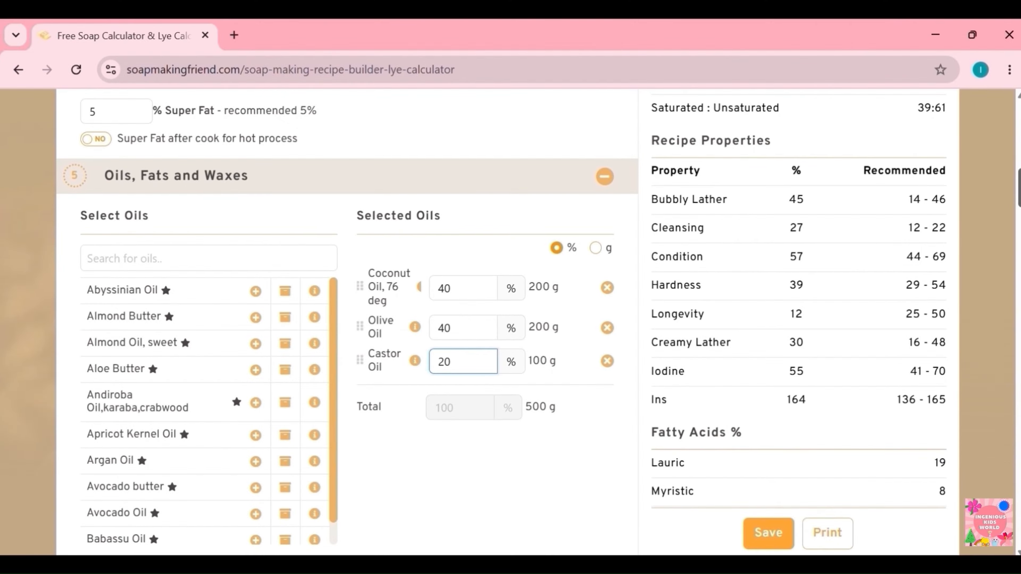
# Add RO water to the recipe's custom liquids
pyautogui.scroll(-10, 192, 144)
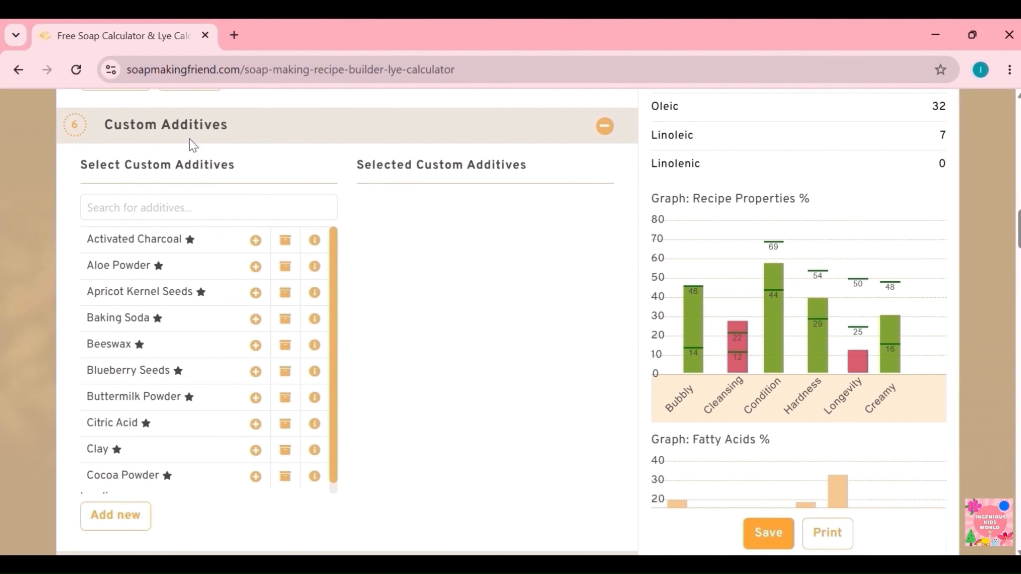
pyautogui.scroll(-10, 185, 144)
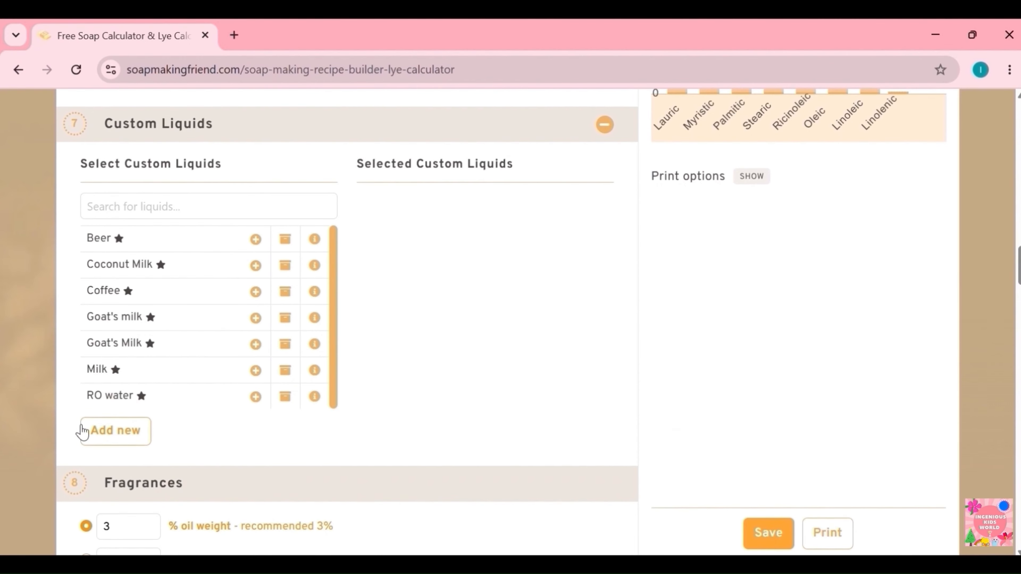
pyautogui.click(95, 398)
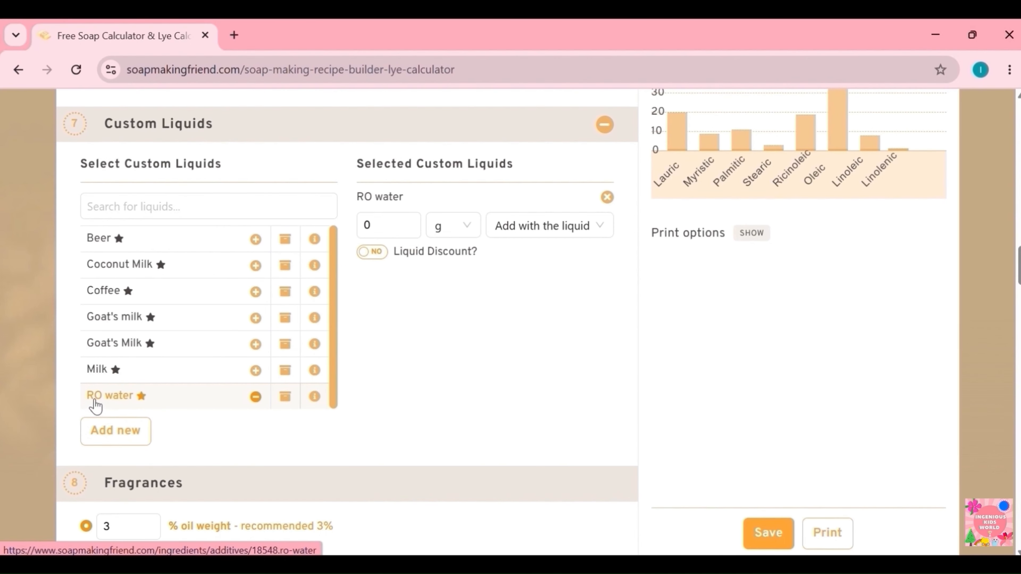
pyautogui.scroll(3, 387, 384)
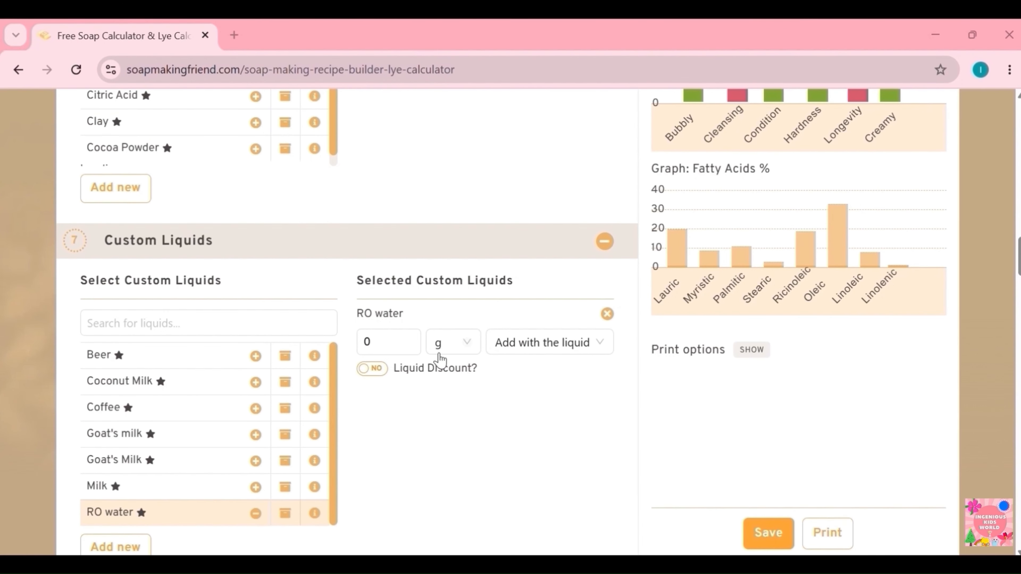
# Switch to the Gemini chat and copy the key points from Recipe Identification through Processing Times
pyautogui.scroll(-10, 284, 211)
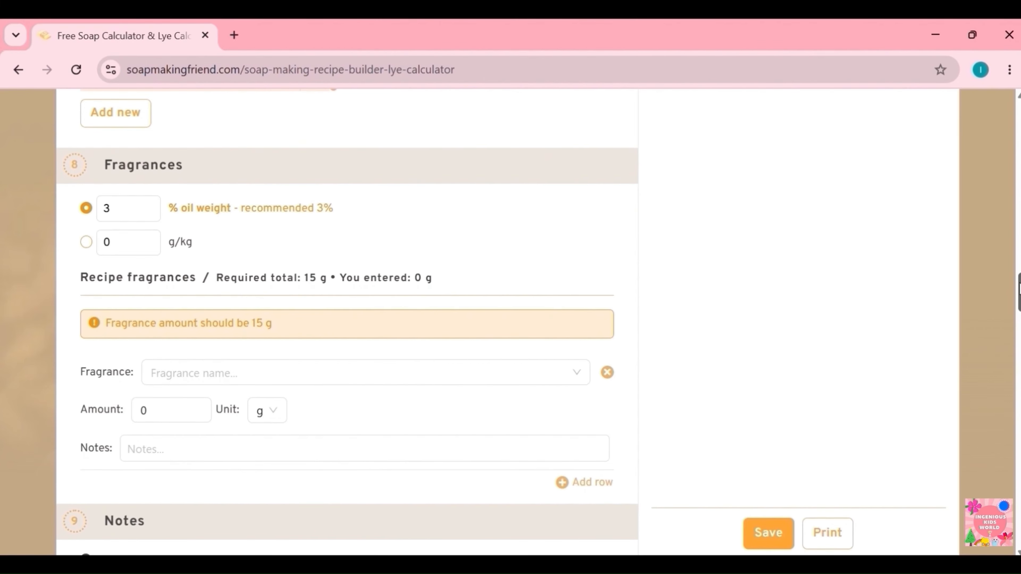
pyautogui.scroll(-4, 1017, 291)
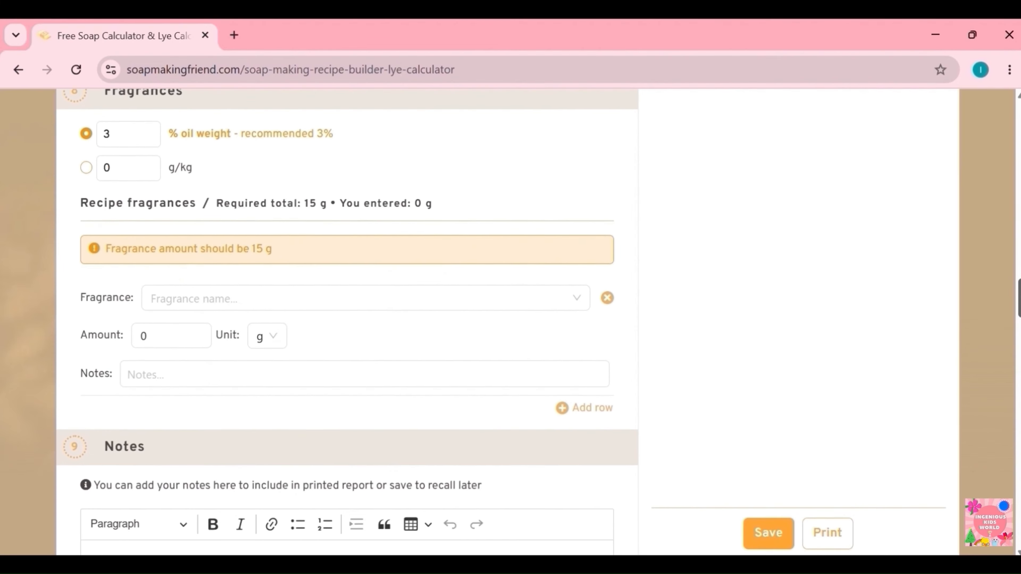
pyautogui.scroll(-4, 1018, 306)
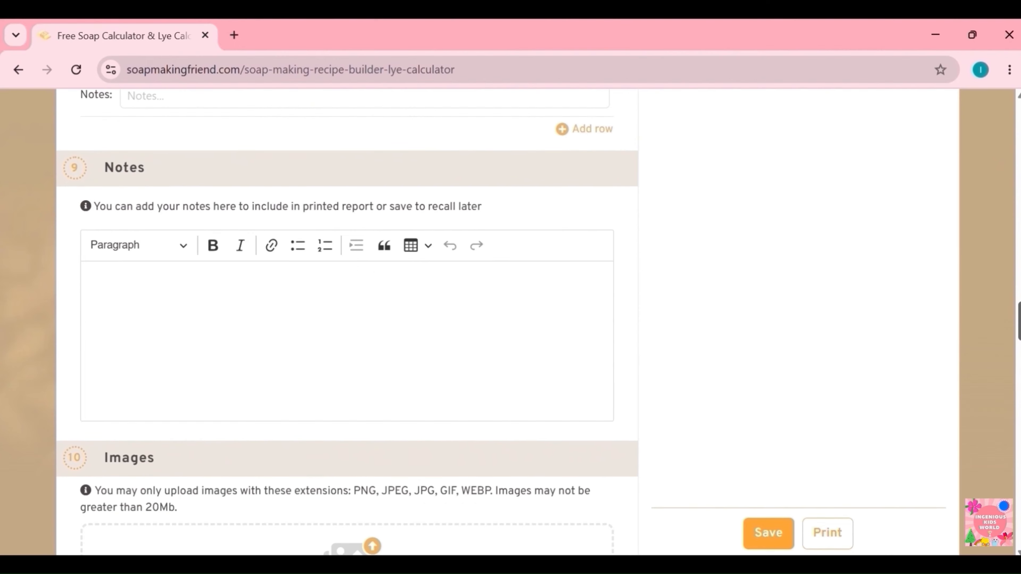
pyautogui.scroll(-4, 1018, 320)
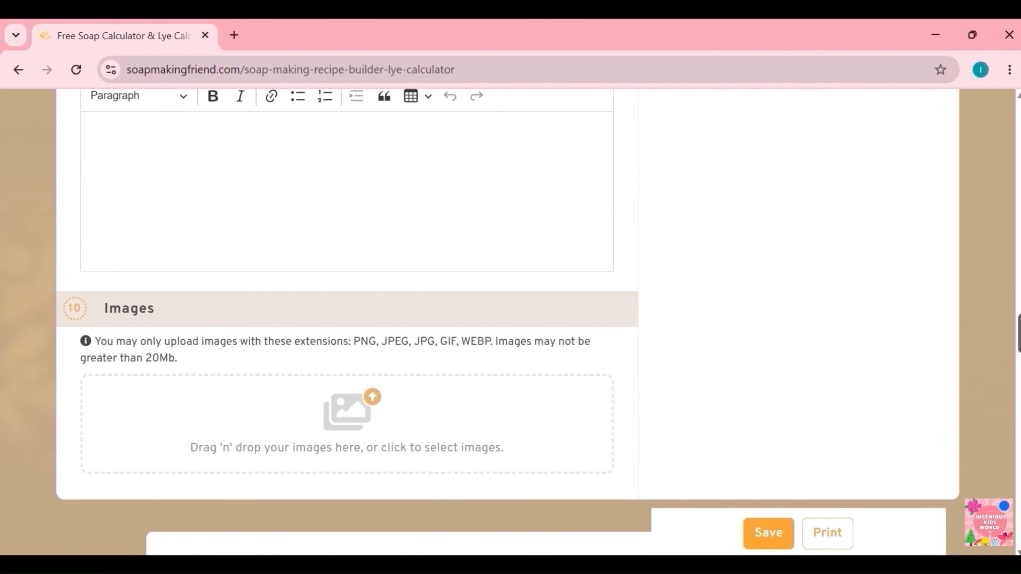
pyautogui.scroll(3, 1018, 334)
pyautogui.moveTo(649, 564)
pyautogui.click(650, 500)
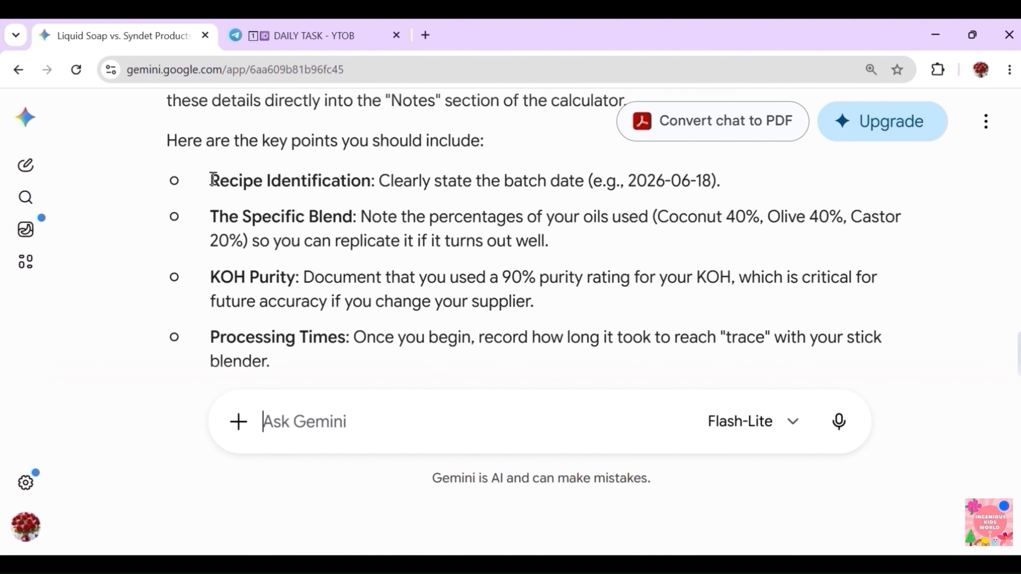
pyautogui.moveTo(210, 179); pyautogui.dragTo(392, 374)
pyautogui.hotkey('ctrl', 'c')
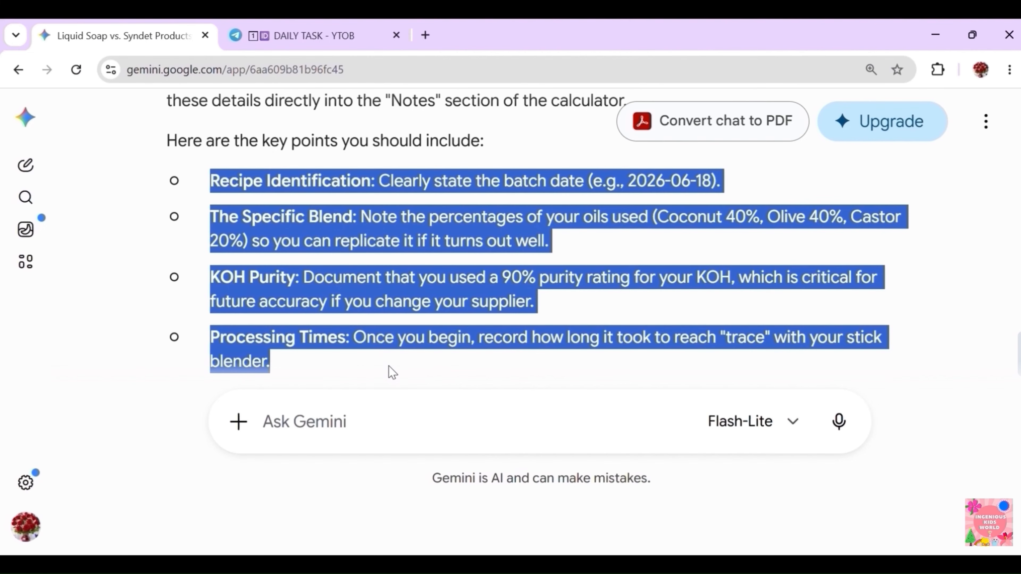
# Return to the Soapmaking Friend recipe and paste the copied key points into its Notes
pyautogui.moveTo(649, 565)
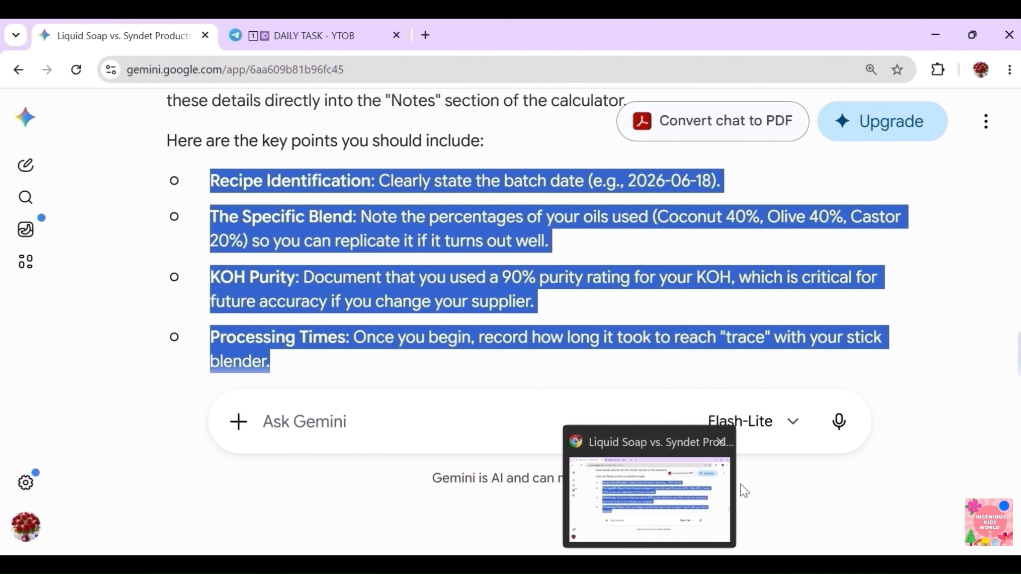
pyautogui.hotkey('alt', 'Tab')
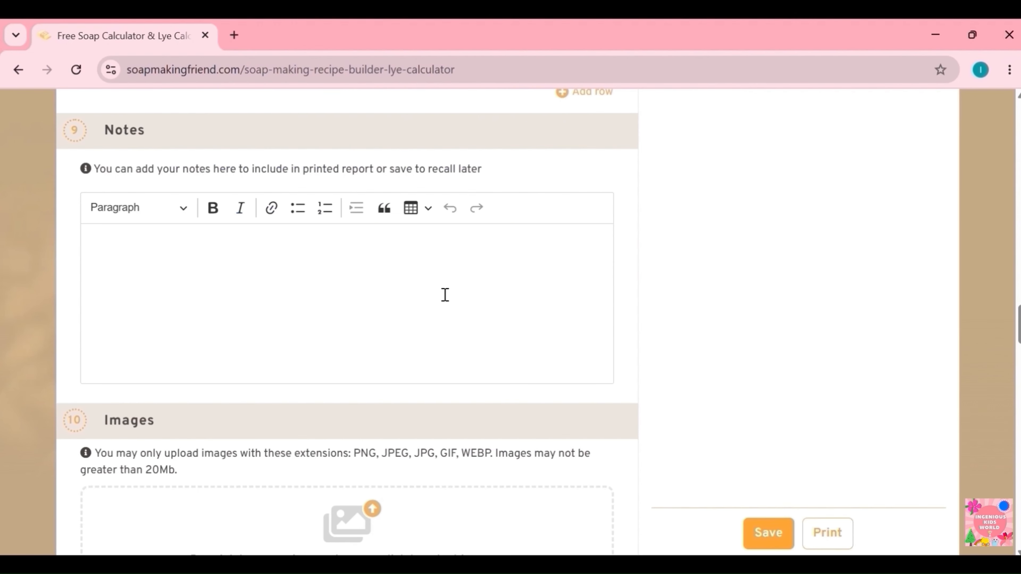
pyautogui.click(380, 239)
pyautogui.hotkey('ctrl', 'v')
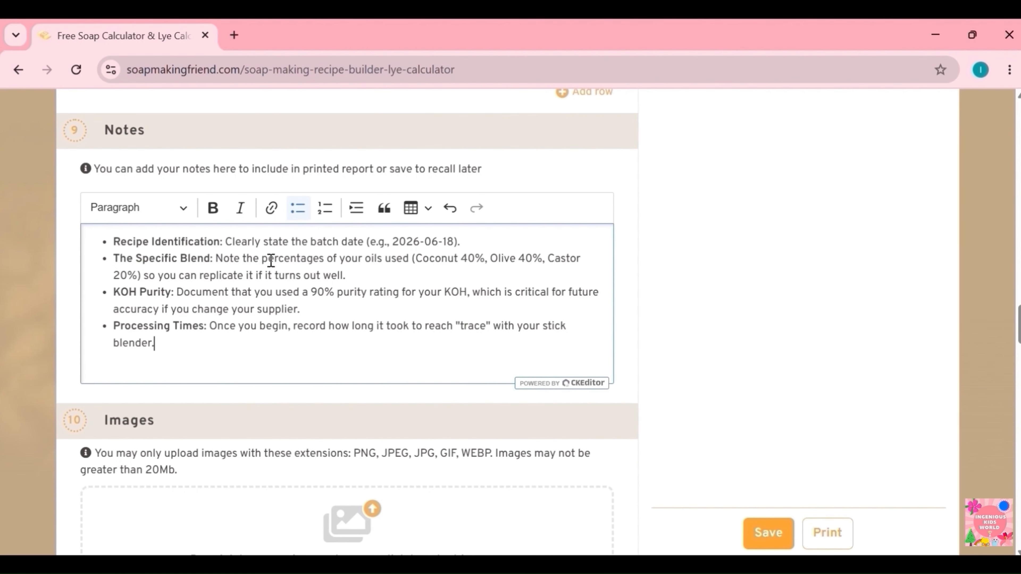
# Remove the "(e.g.," and closing bracket around the batch date in the notes, leaving "Clearly state the batch date 2026-06-18."
pyautogui.click(391, 242)
pyautogui.press('BackSpace')
pyautogui.press('BackSpace')
pyautogui.press('BackSpace')
pyautogui.press('BackSpace')
pyautogui.press('BackSpace')
pyautogui.press('BackSpace')
pyautogui.press('BackSpace')
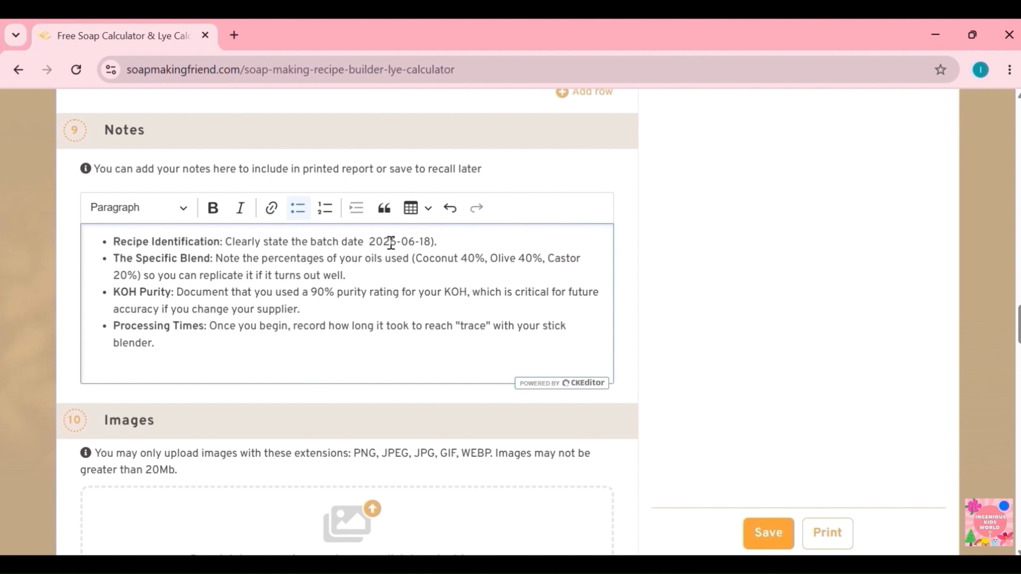
pyautogui.press('Right')
pyautogui.press('Right')
pyautogui.press('Right')
pyautogui.press('Right')
pyautogui.press('Right')
pyautogui.press('Right')
pyautogui.press('Right')
pyautogui.press('Right')
pyautogui.press('Right')
pyautogui.press('Right')
pyautogui.press('Delete')
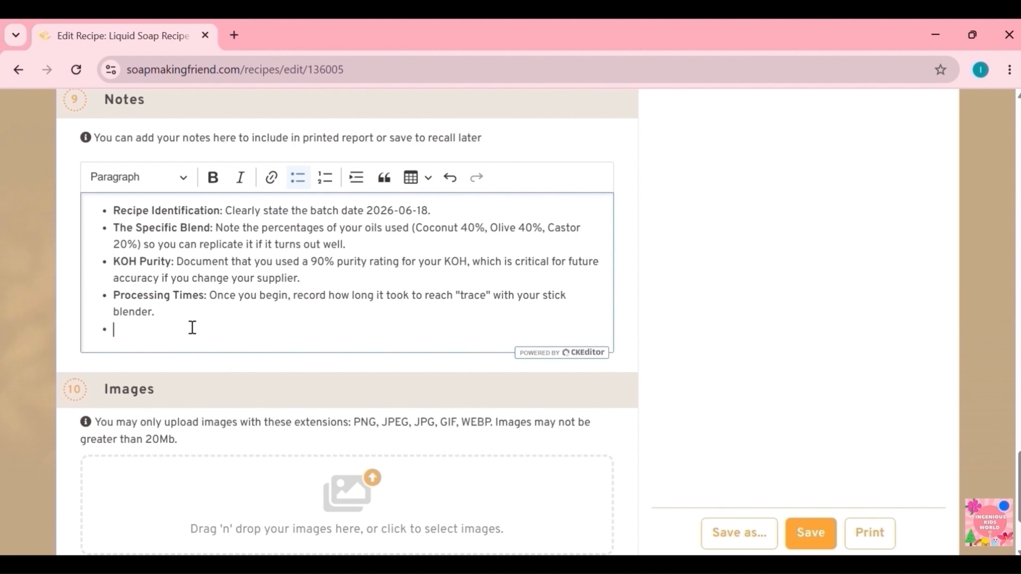
# Extend the recipe notes with points on Observations on the "Cook", Dilution Ratio, Fragrance Experience and Skin Feel
pyautogui.write('Observations on the "Cook": Note the time it took for the paste to achieve the "translucent, petroleum jelly" consistency. Dilution Ratio: Record the exact amount of water you used for the dilution phase (e.g., 1:1 or as your recipe requires) to track the final thickness of the liquid soap. Fragrance Experience: Note whether the 3% fragrance weight was enough for your desired scent intensity. Skin Feel: After curing and testing, note how the soap feels on your skin to determine if you need to adjust the "Cleansing" percentage in future batches.')
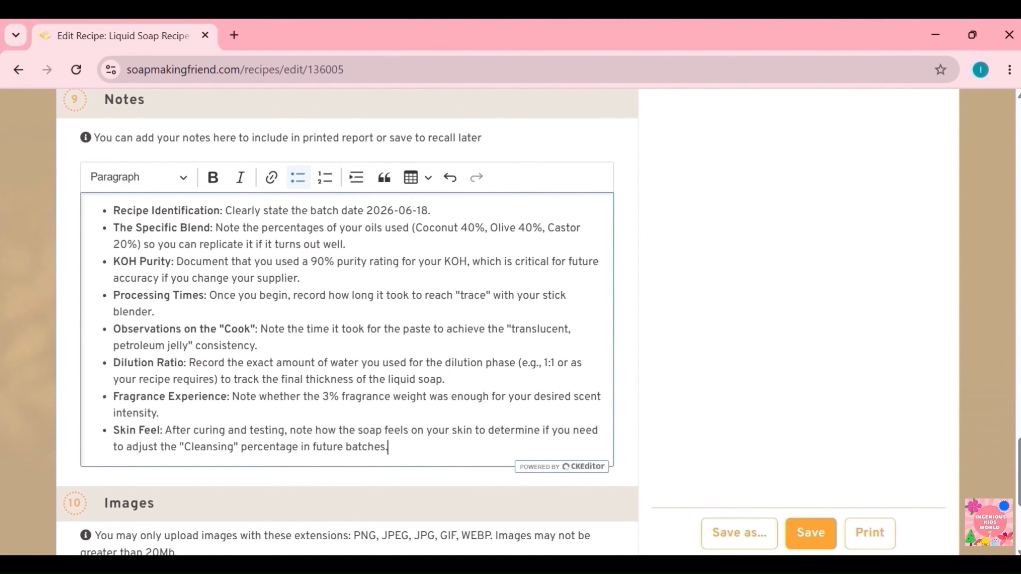
pyautogui.click(795, 547)
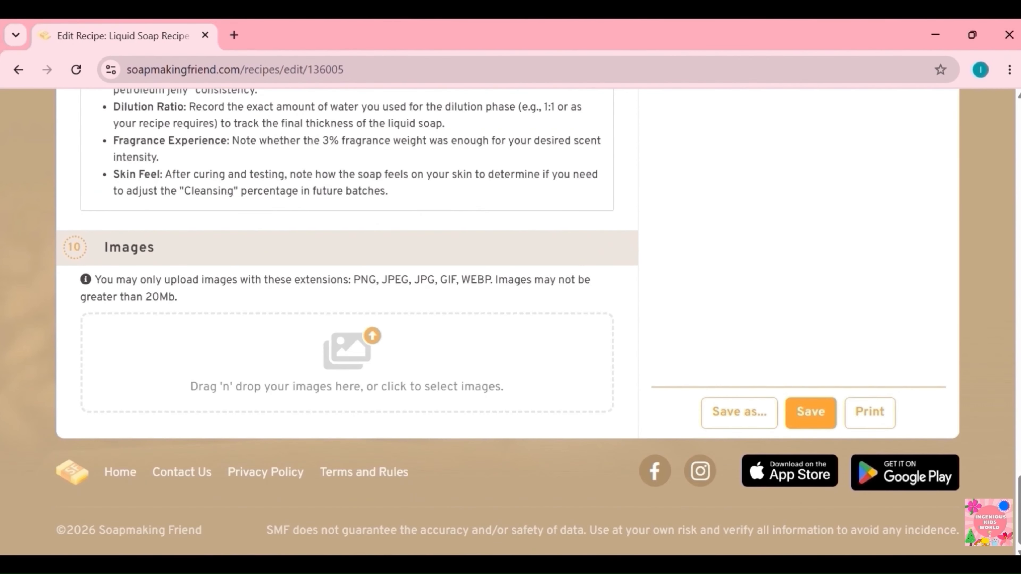
# Upload the Liquid Soap picture to the recipe's images and save the recipe
pyautogui.click(353, 353)
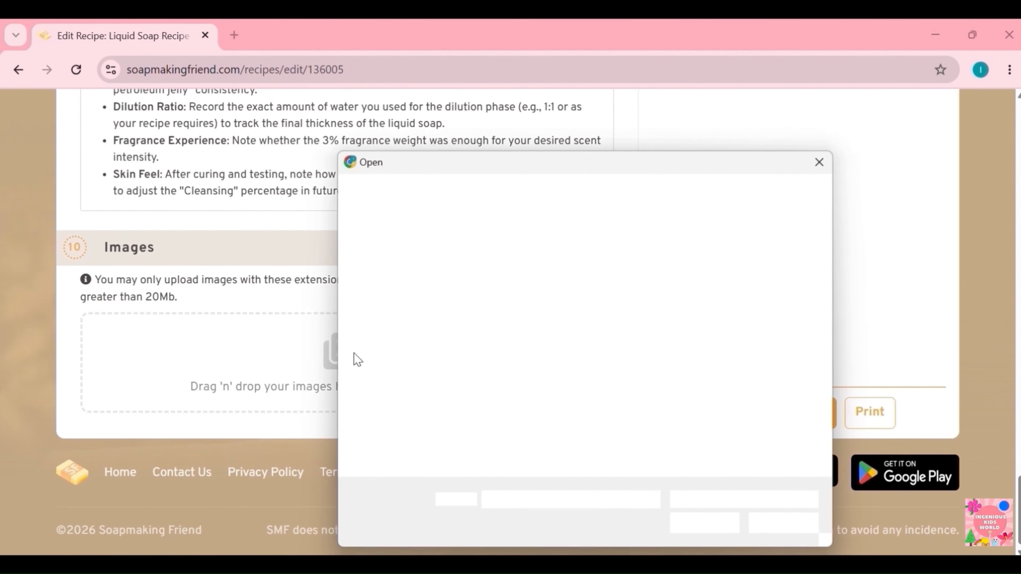
pyautogui.click(484, 310)
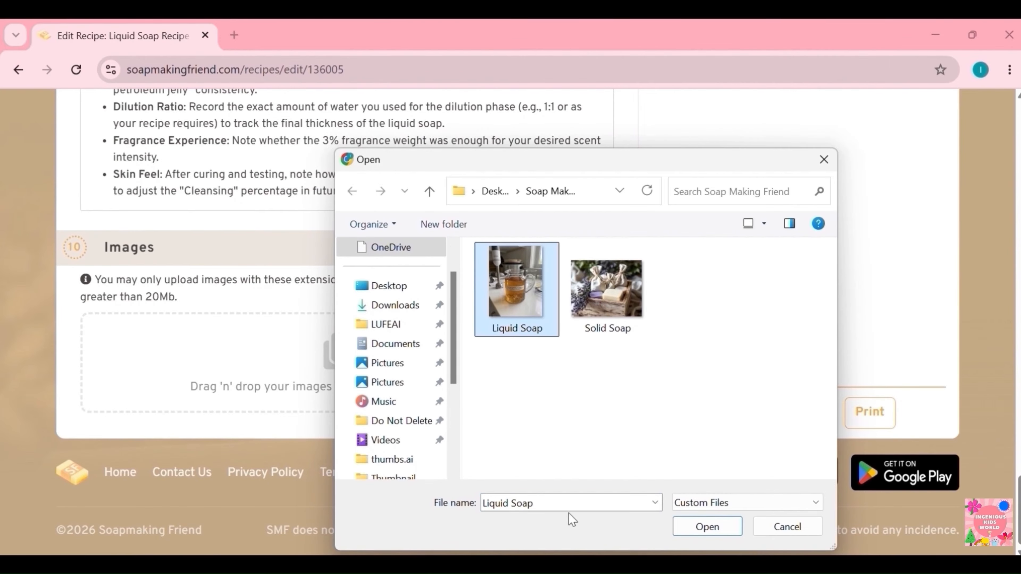
pyautogui.click(713, 532)
pyautogui.scroll(-3, 714, 539)
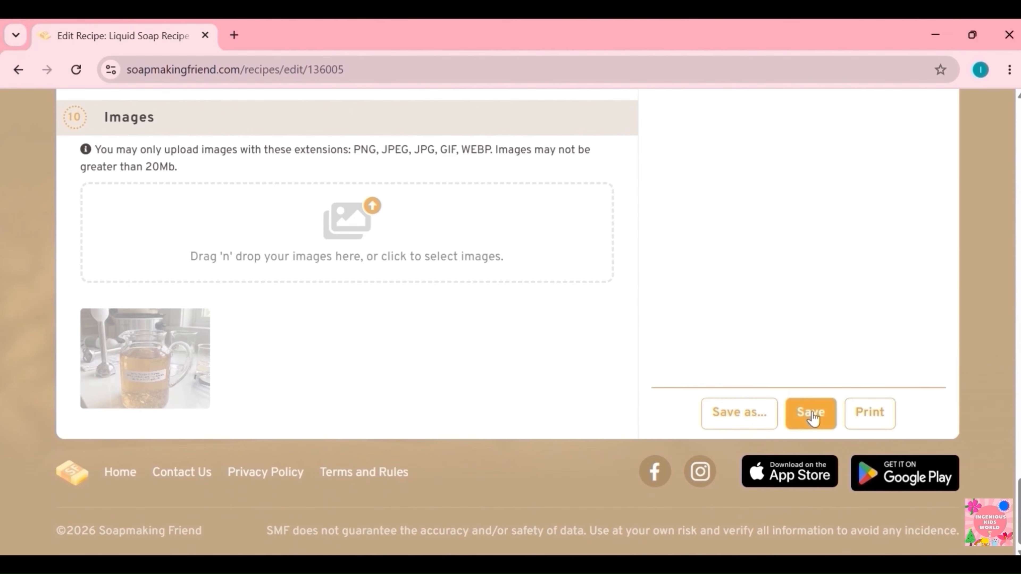
pyautogui.click(812, 416)
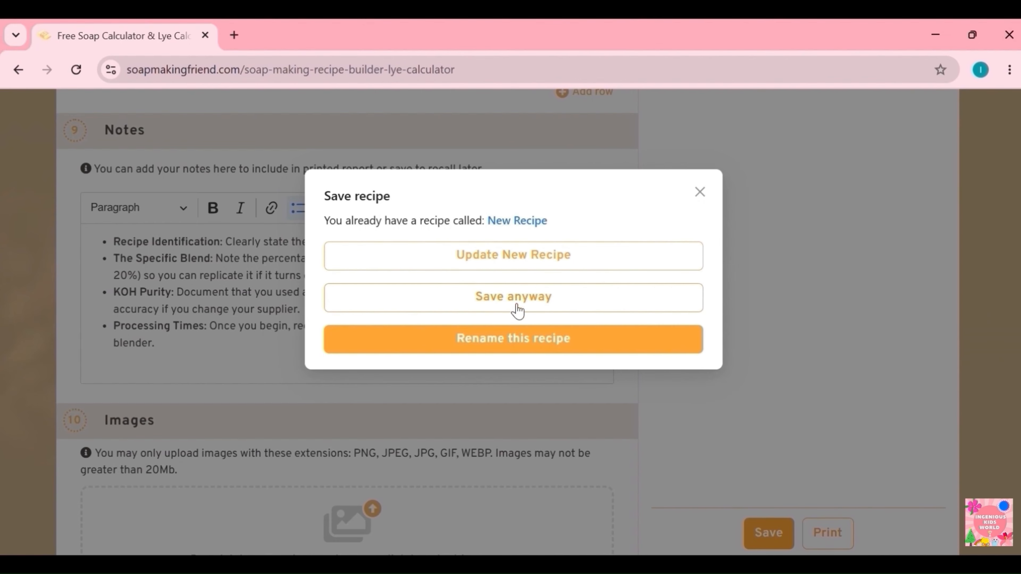
# Choose to rename the recipe when saving and name it The Classic Castile Liquid Wash
pyautogui.click(526, 348)
pyautogui.write('The Cl')
pyautogui.write('assic C')
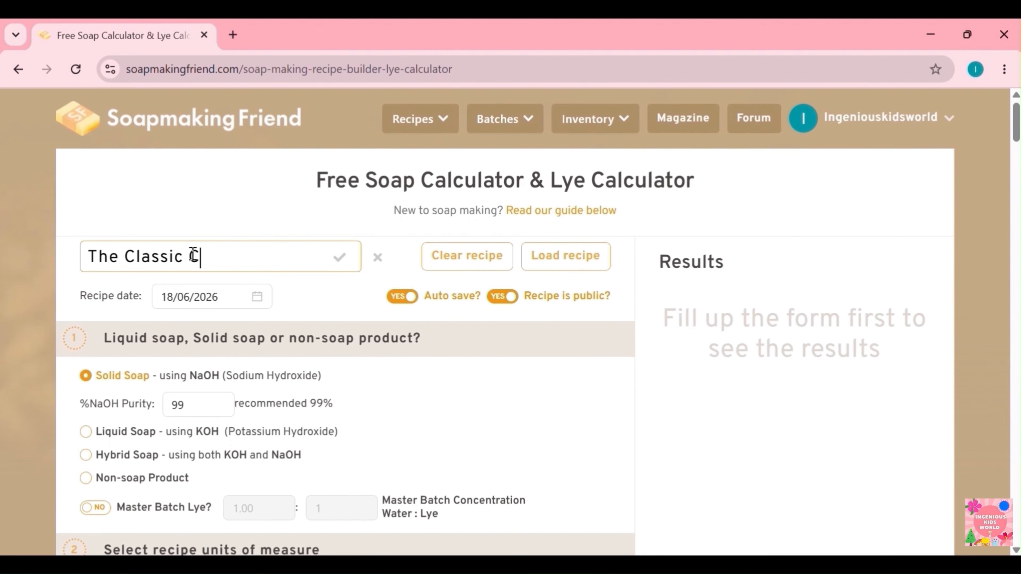
pyautogui.write('astile Liquid Wash')
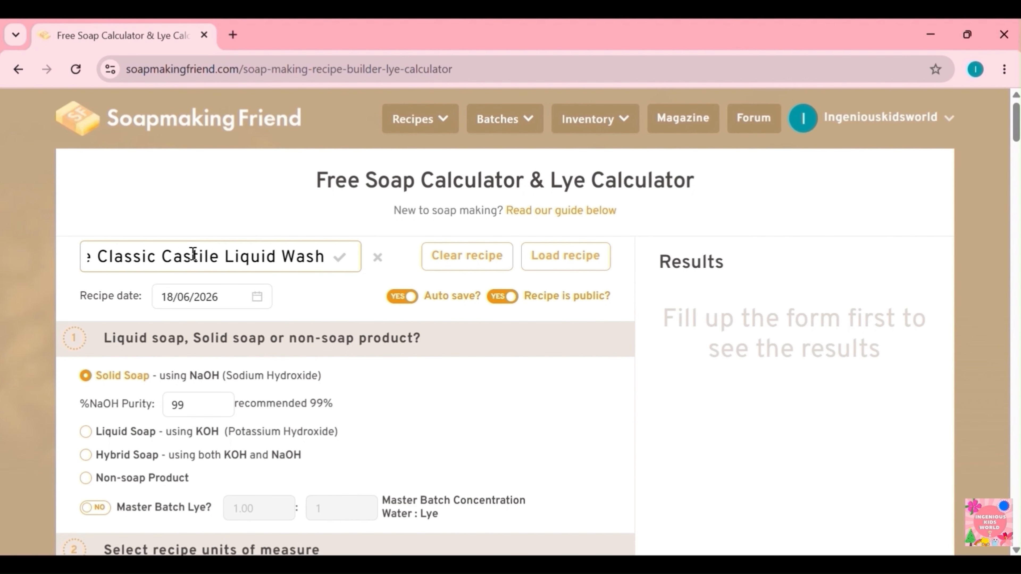
pyautogui.click(339, 256)
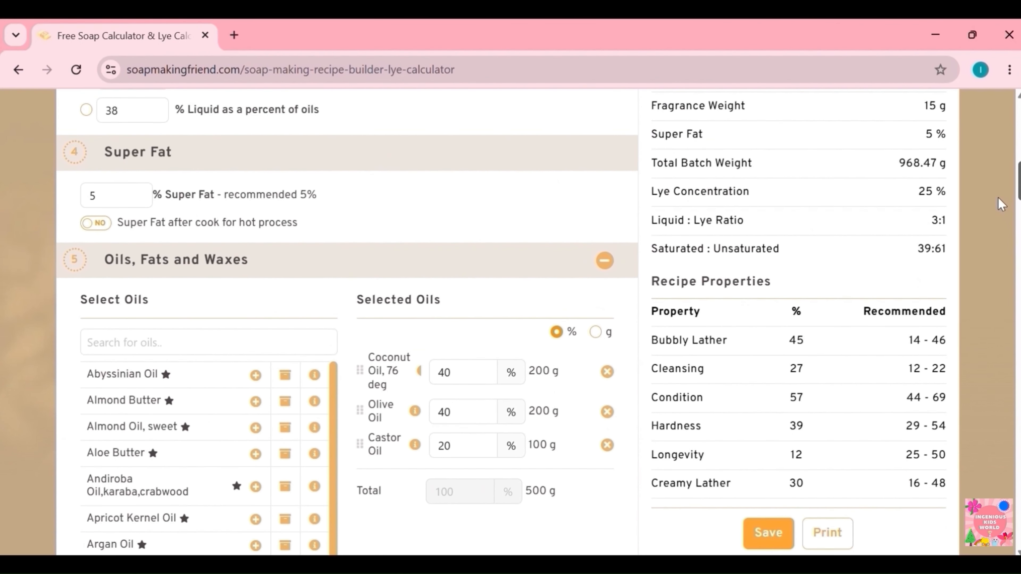
# Review the liquid soap recipe's totals, recipe properties and fatty acid percentages in the results
pyautogui.scroll(1, 1000, 193)
pyautogui.scroll(6, 996, 189)
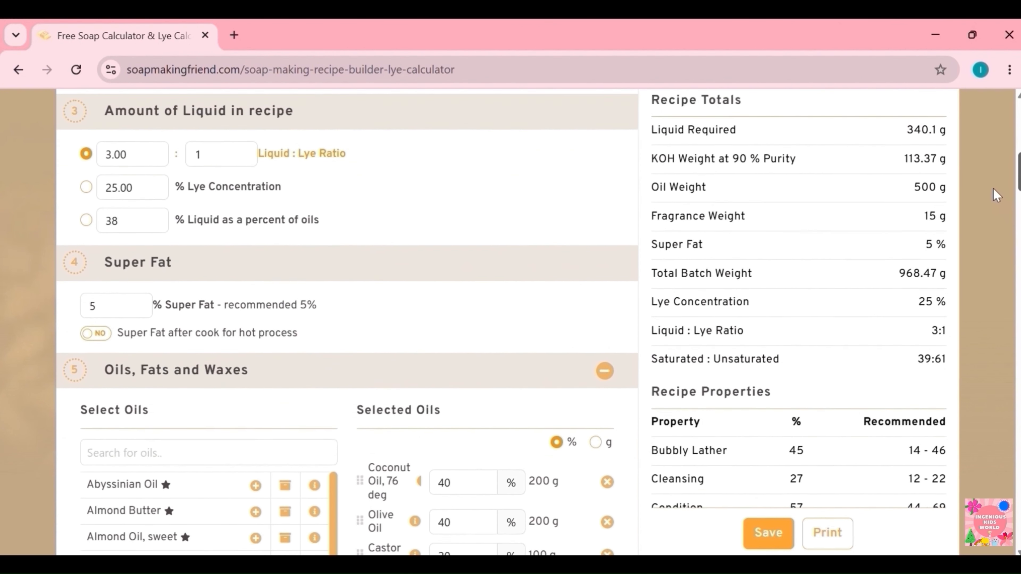
pyautogui.scroll(-2, 993, 186)
pyautogui.scroll(-2, 992, 186)
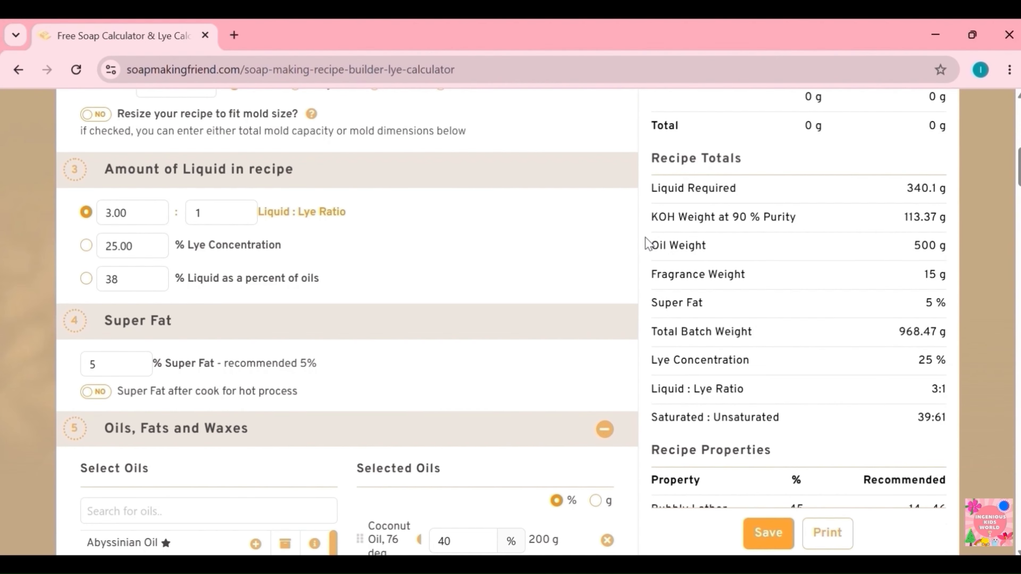
pyautogui.scroll(-4, 669, 247)
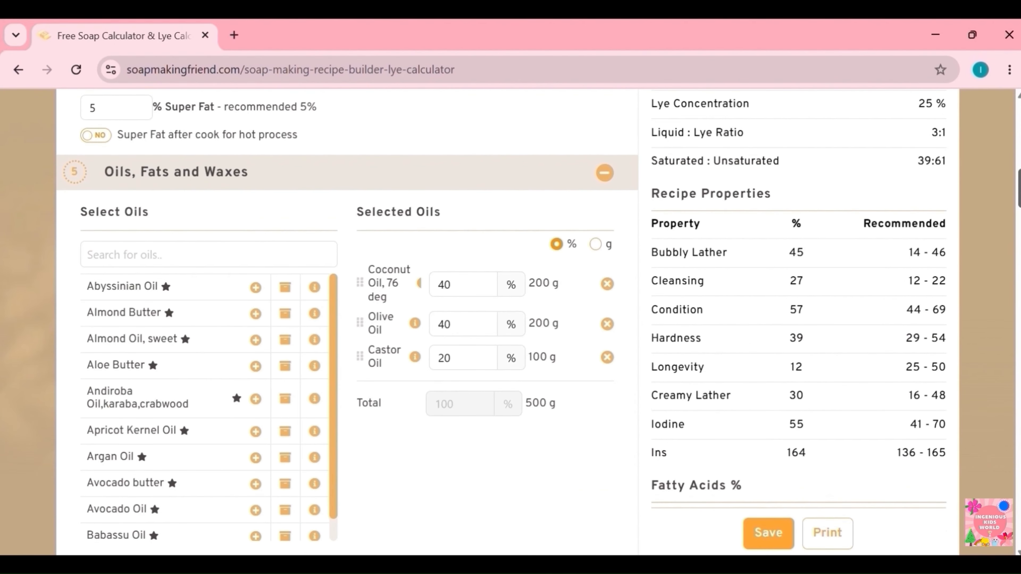
pyautogui.scroll(-1, 501, 322)
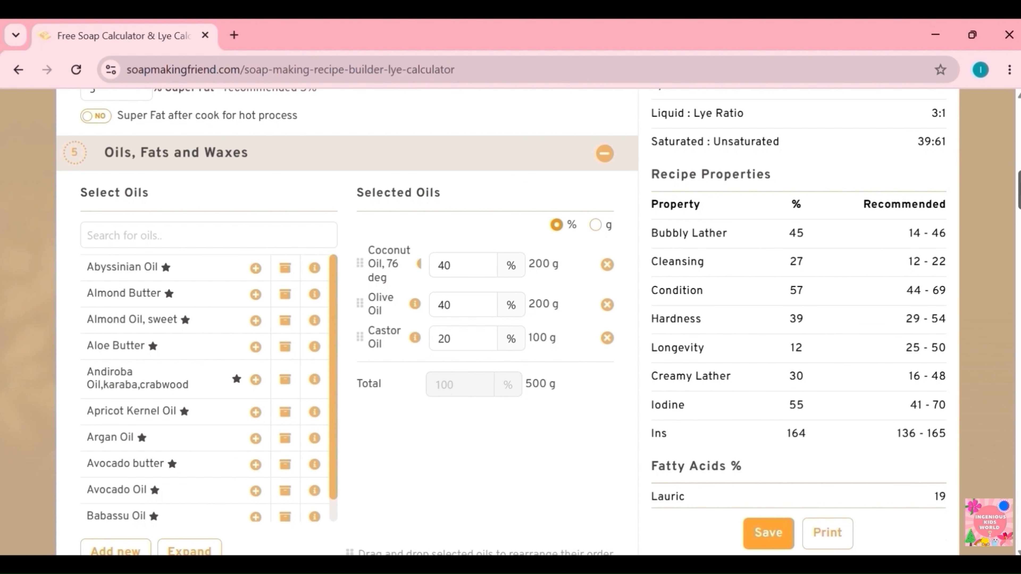
pyautogui.scroll(-7, 510, 322)
pyautogui.scroll(-3, 510, 322)
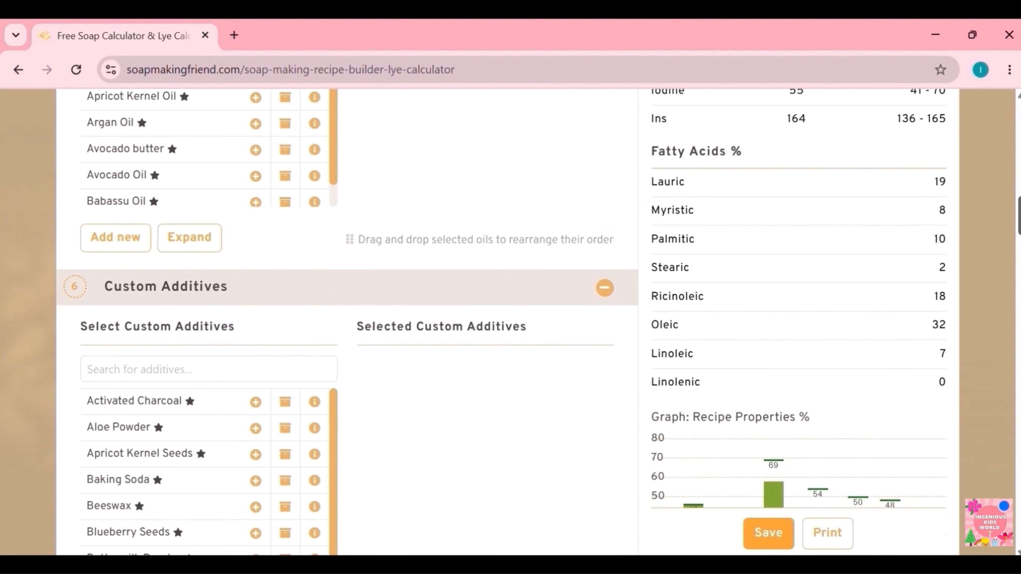
# Examine the recipe properties graph of the liquid soap recipe
pyautogui.scroll(-2, 510, 322)
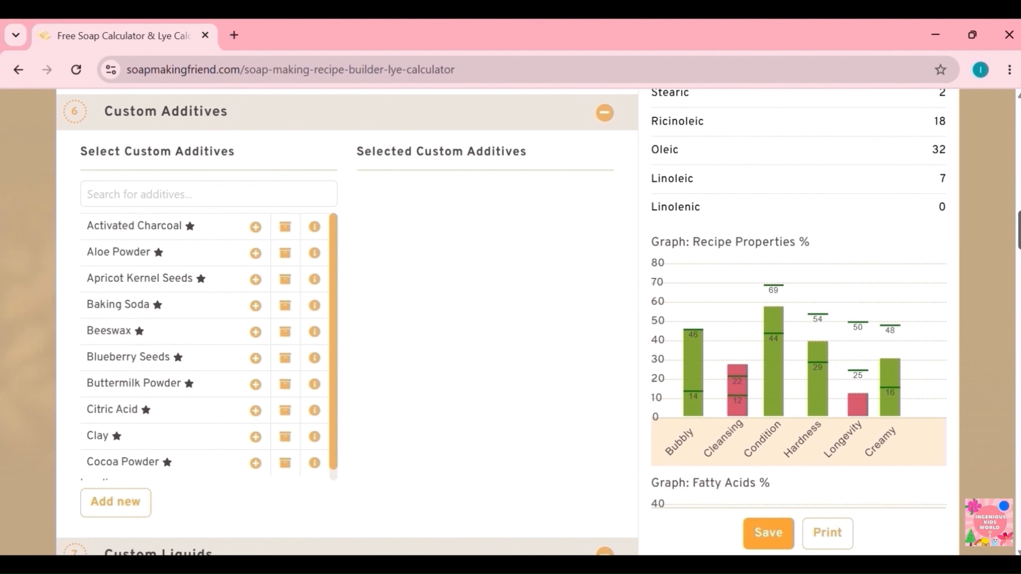
pyautogui.scroll(-1, 502, 324)
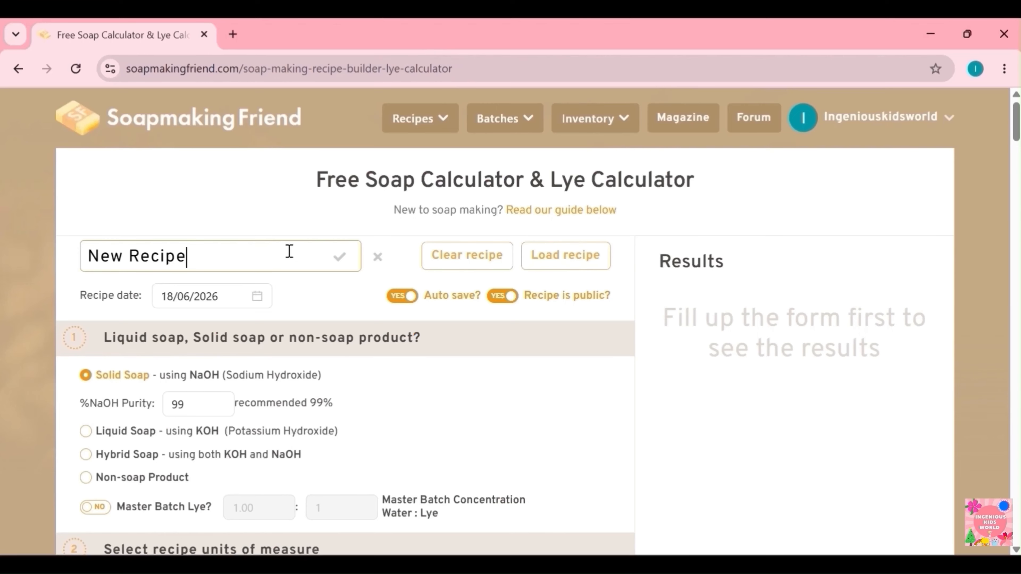
# Name the new recipe Hybrid Soap Recipe
pyautogui.press('BackSpace')
pyautogui.press('BackSpace')
pyautogui.press('BackSpace')
pyautogui.press('BackSpace')
pyautogui.press('BackSpace')
pyautogui.press('BackSpace')
pyautogui.press('BackSpace')
pyautogui.press('BackSpace')
pyautogui.press('BackSpace')
pyautogui.press('BackSpace')
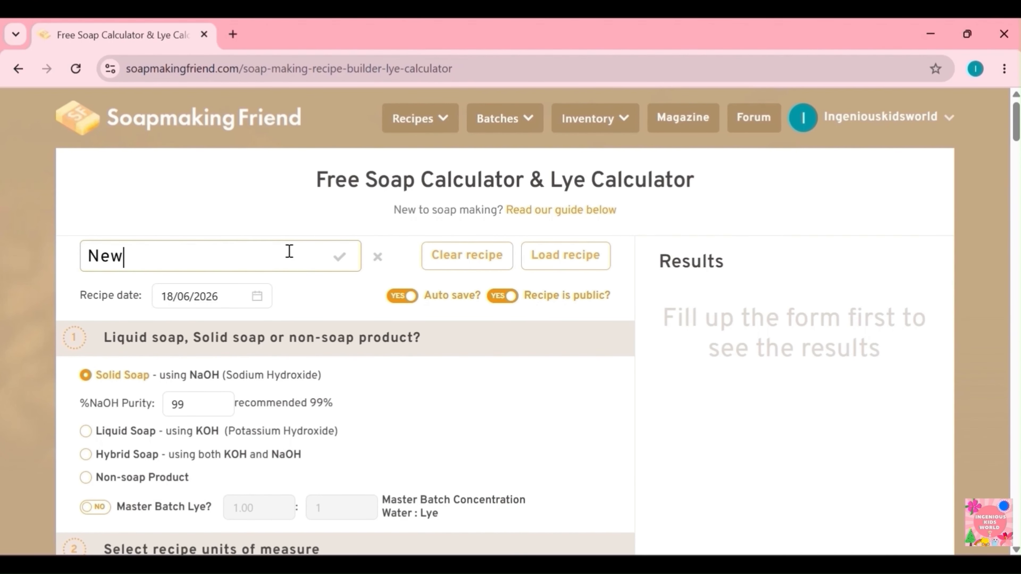
pyautogui.write('Hybrid S')
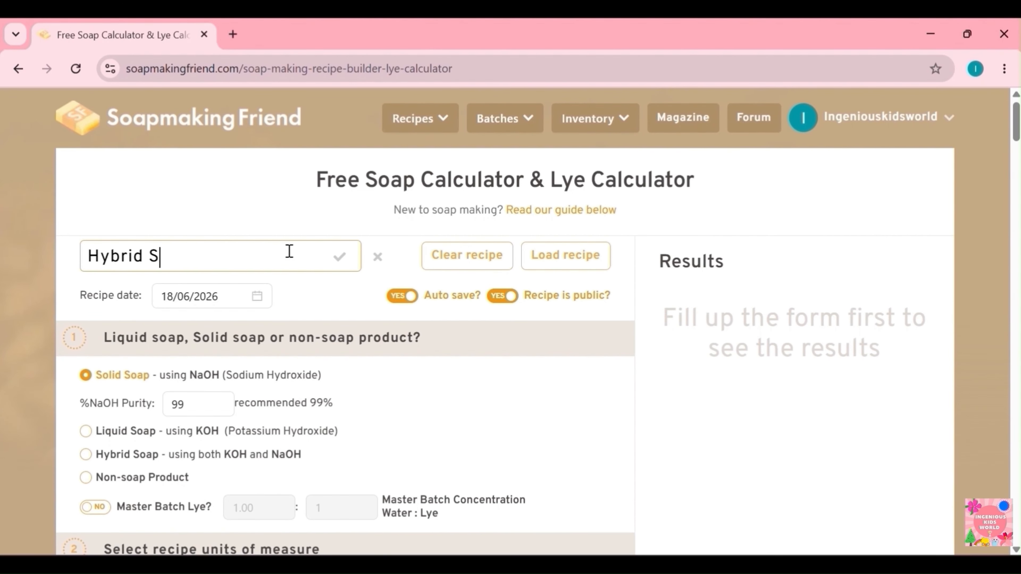
pyautogui.write('oap Recipe')
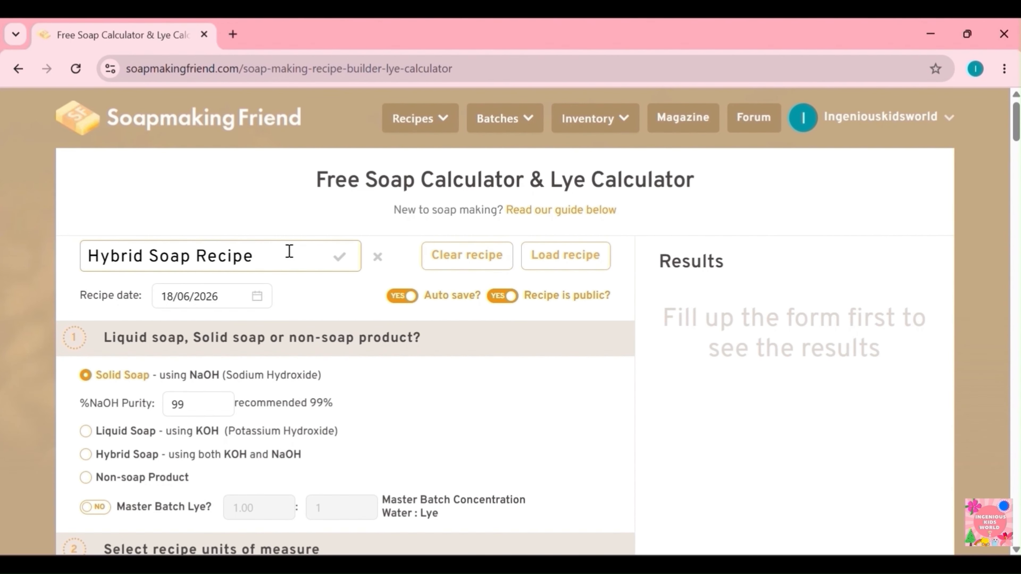
pyautogui.click(339, 257)
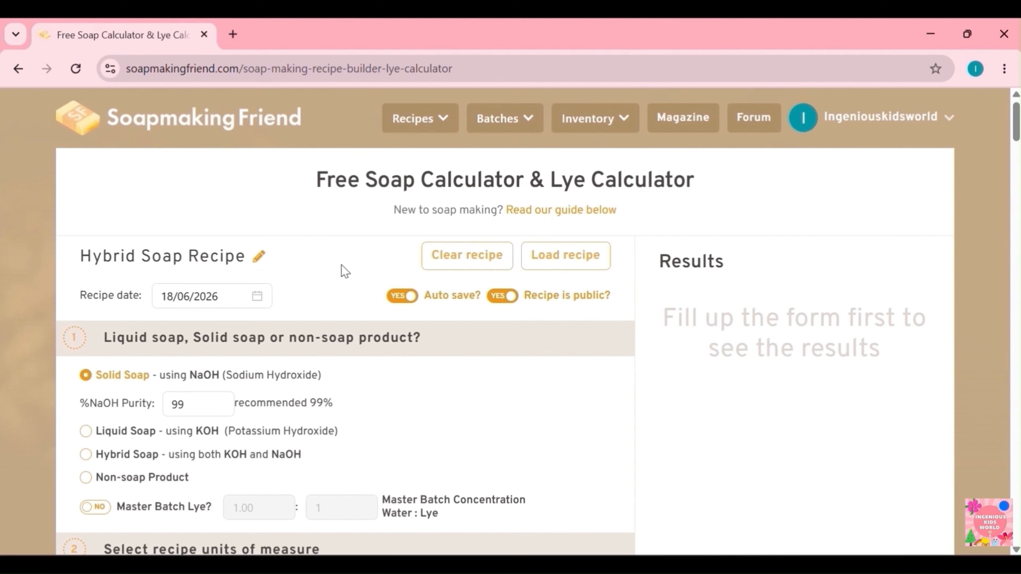
# Set the recipe type to Hybrid Soap with a lye split of 90% NaOH and 10% KOH
pyautogui.click(127, 454)
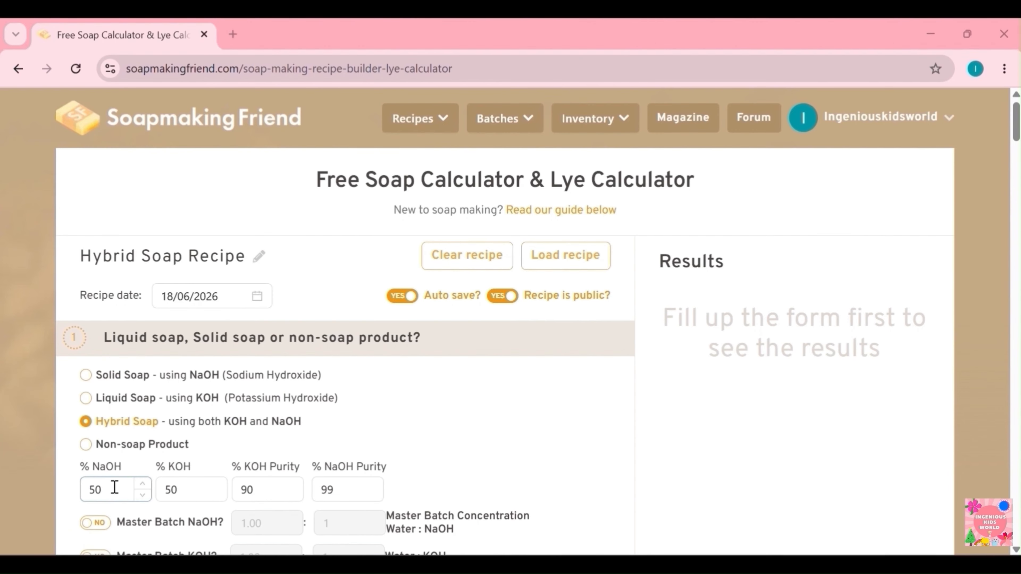
pyautogui.click(114, 487)
pyautogui.press('BackSpace')
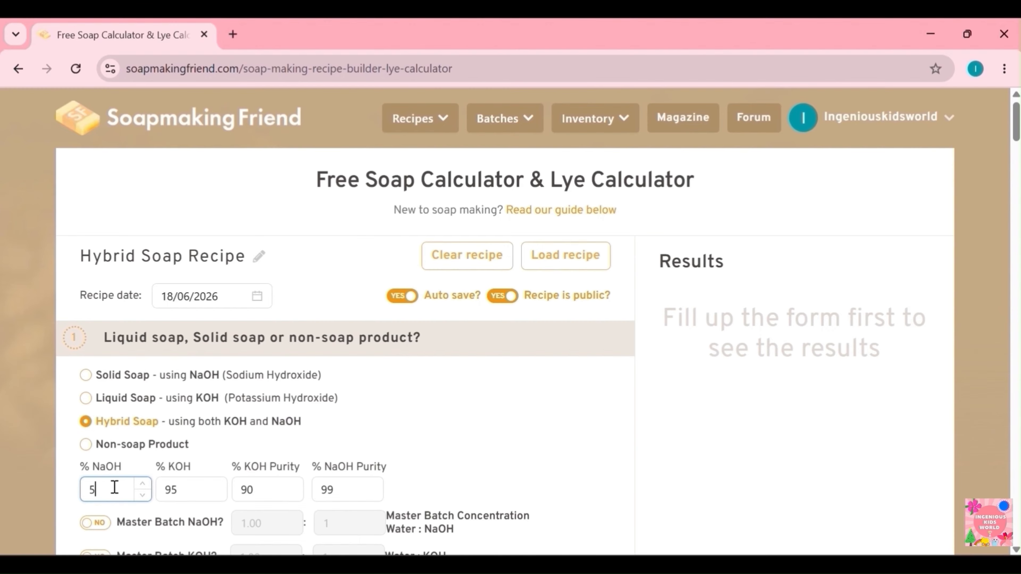
pyautogui.press('BackSpace')
pyautogui.write('90')
pyautogui.click(192, 492)
# Find Olive Oil in the oils list and add it to the recipe at 50%
pyautogui.scroll(-8, 246, 256)
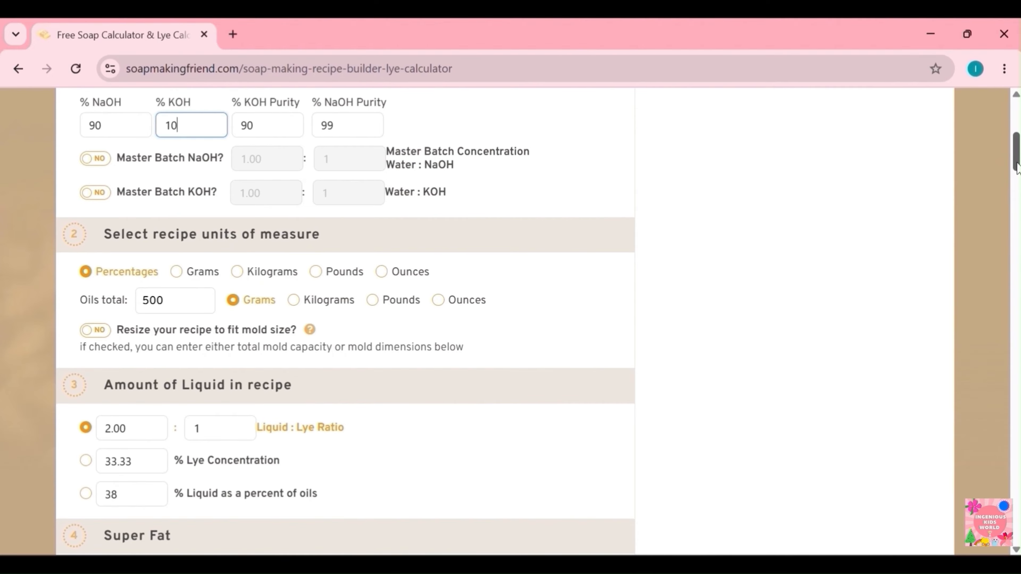
pyautogui.scroll(-5, 214, 149)
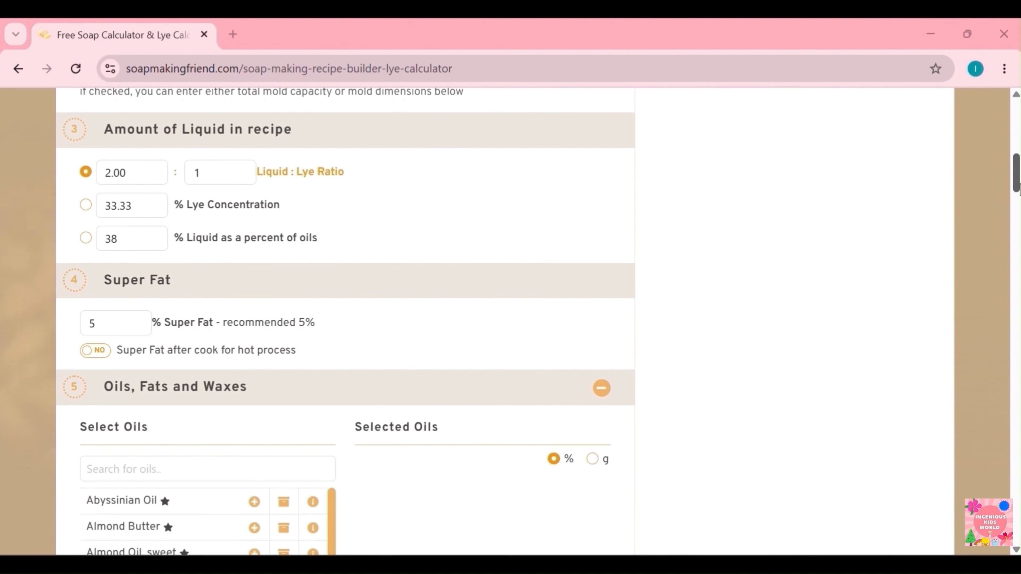
pyautogui.scroll(-4, 1015, 199)
pyautogui.scroll(-1, 1017, 203)
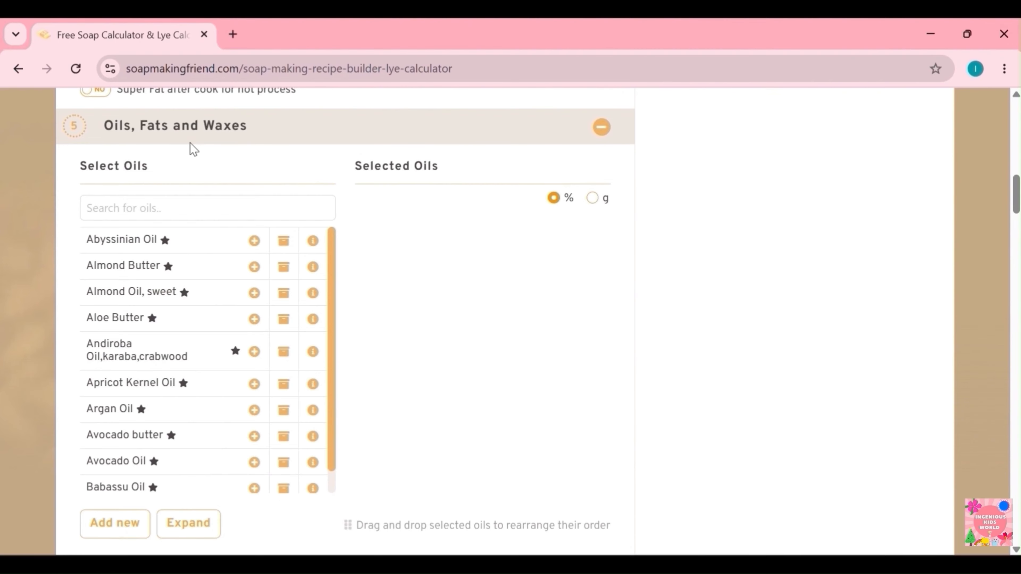
pyautogui.click(189, 207)
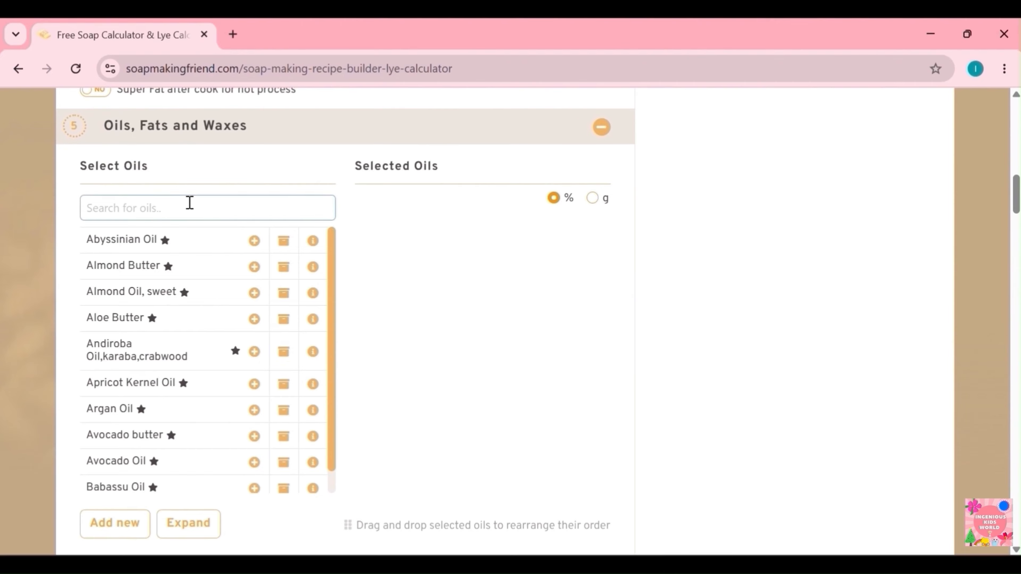
pyautogui.write('olive oil')
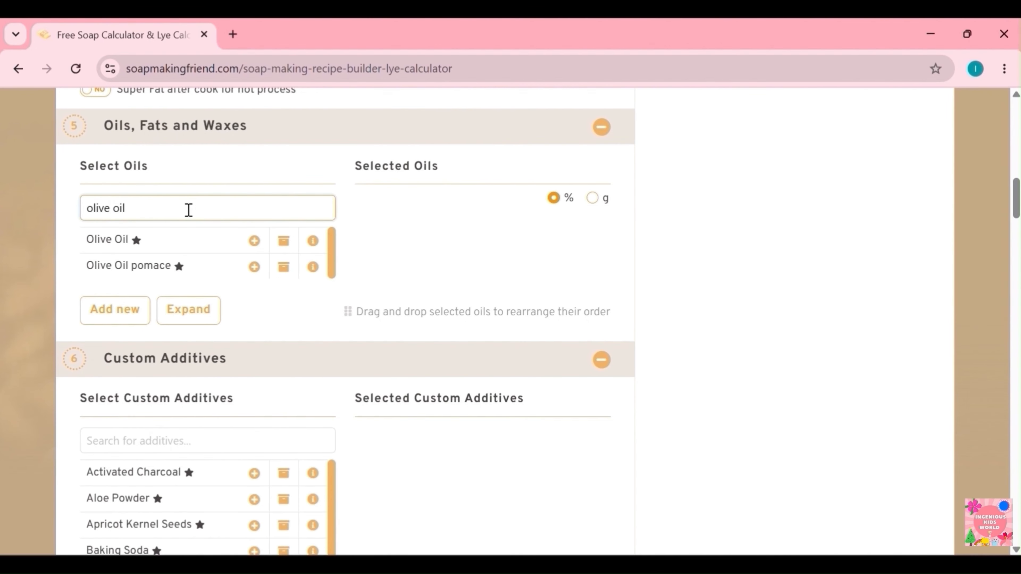
pyautogui.click(180, 244)
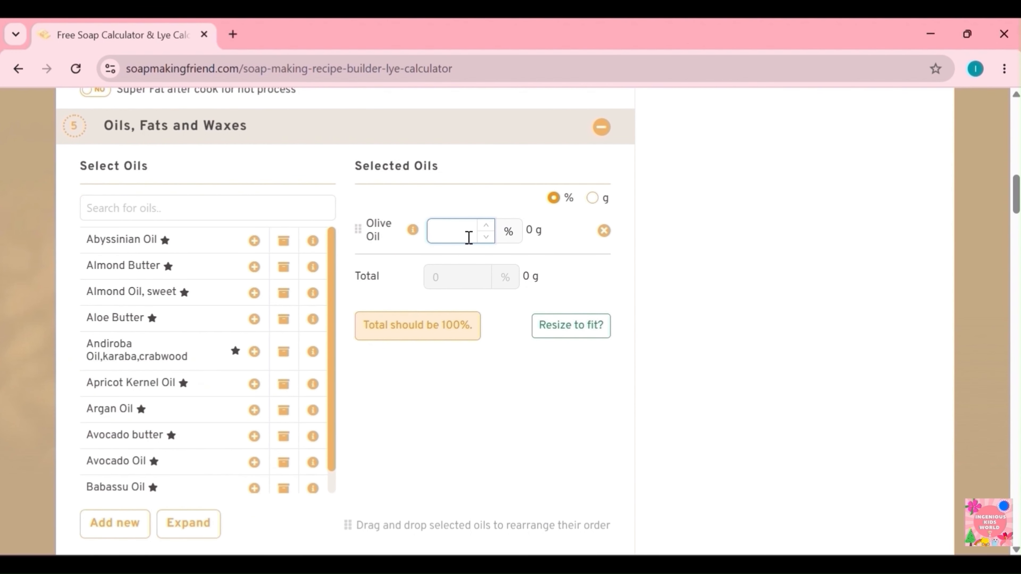
pyautogui.write('50')
# Find coconut oil and add Coconut Oil, 76 deg to the selected oils at 30%
pyautogui.click(241, 206)
pyautogui.write('coconut')
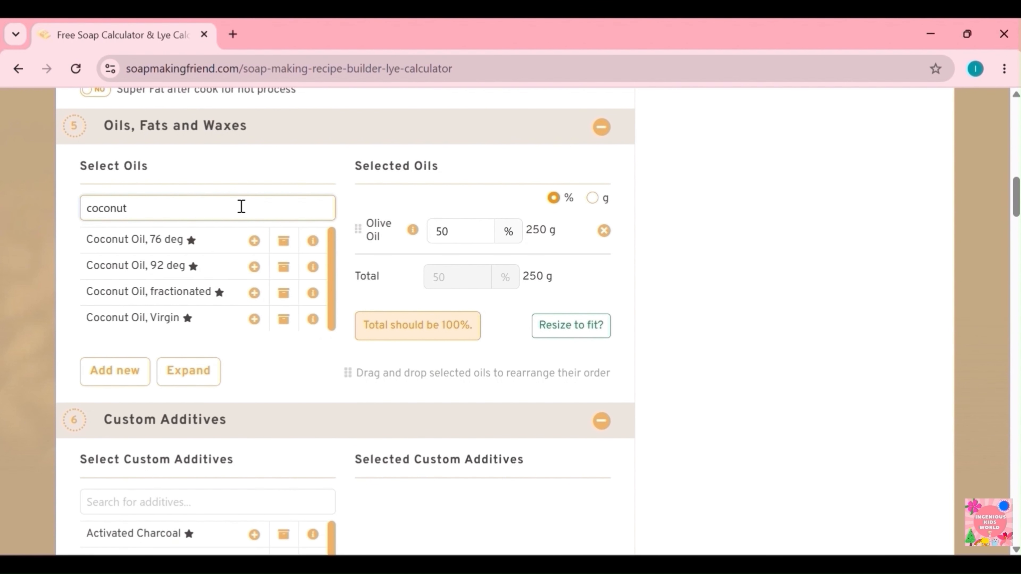
pyautogui.write(' oil')
pyautogui.click(223, 246)
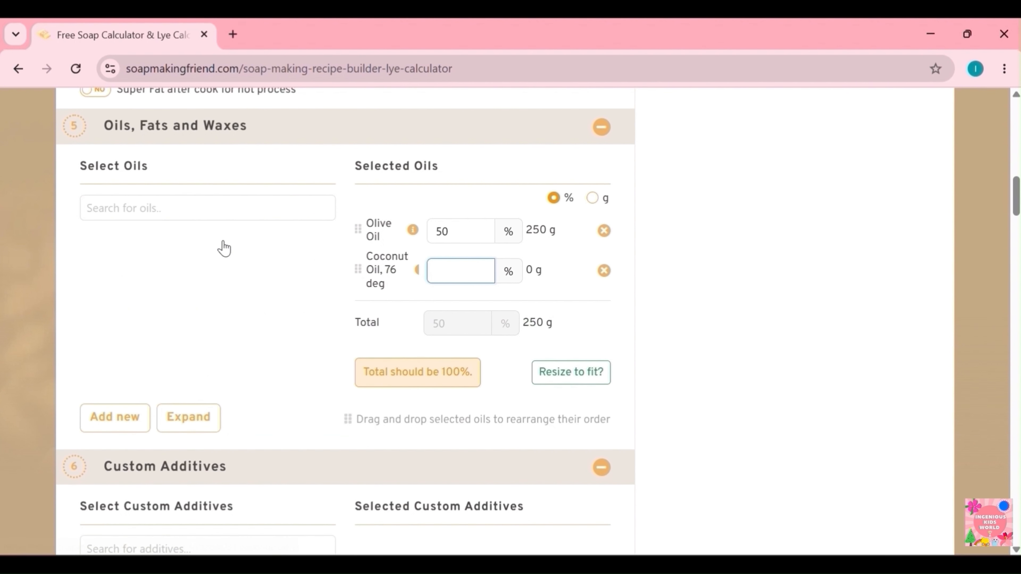
pyautogui.write('30')
# Find Shea Butter and add it to the selected oils at 20%
pyautogui.click(144, 209)
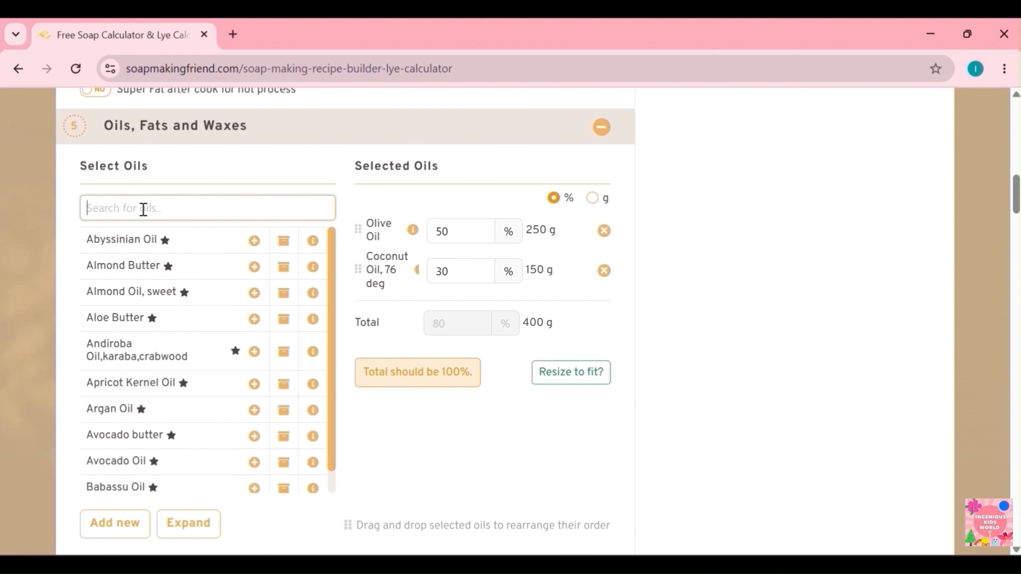
pyautogui.write('shea')
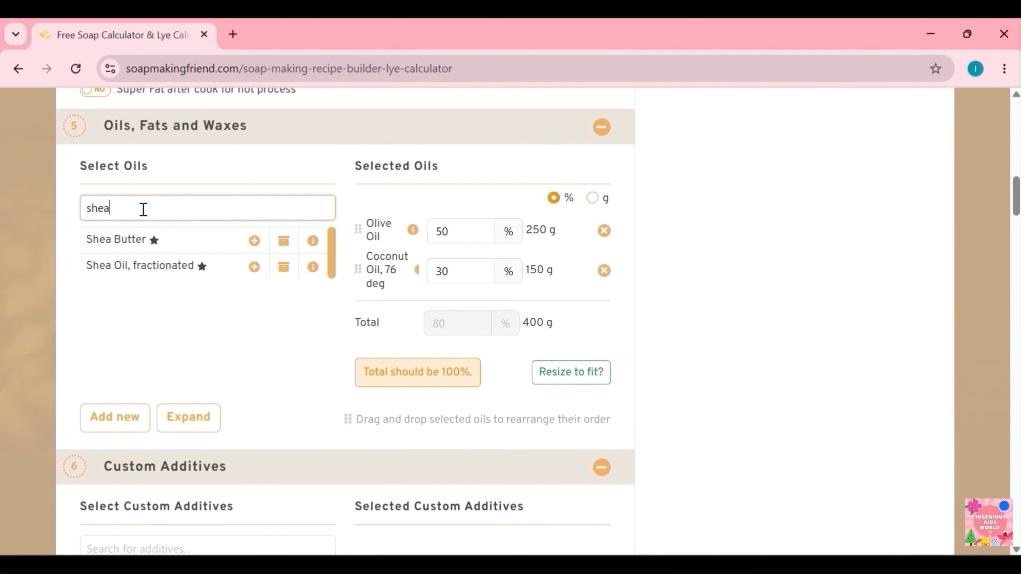
pyautogui.click(176, 242)
pyautogui.write('2')
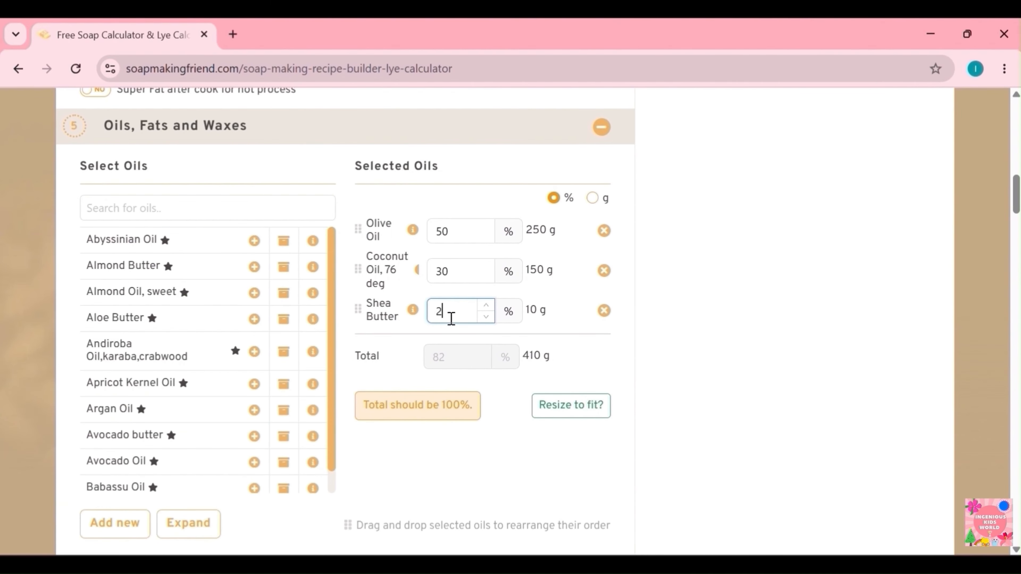
pyautogui.write('0')
# Search the custom additives for kaolin clay and add Kaolin Clay to the recipe
pyautogui.scroll(-8, 492, 506)
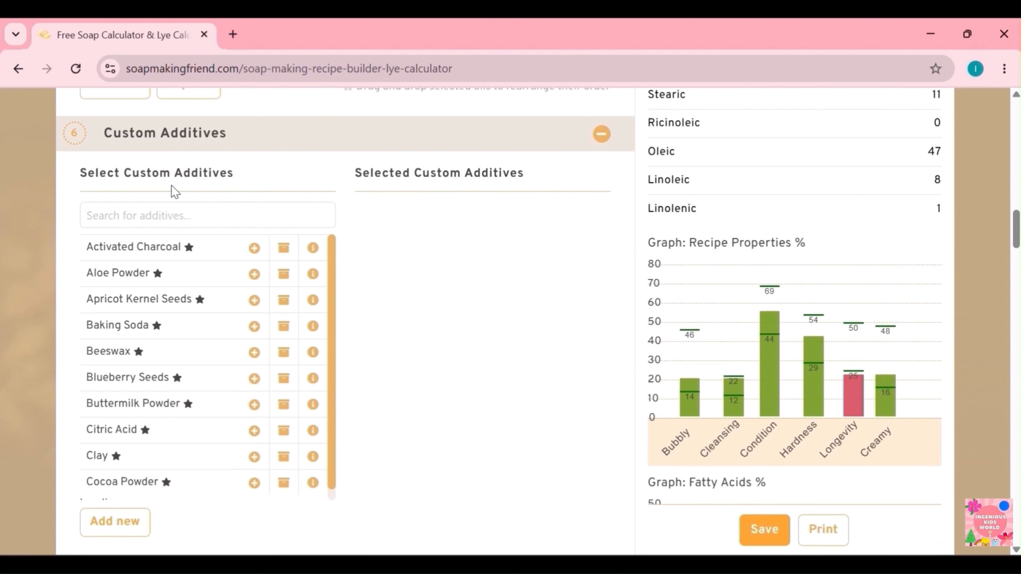
pyautogui.click(129, 221)
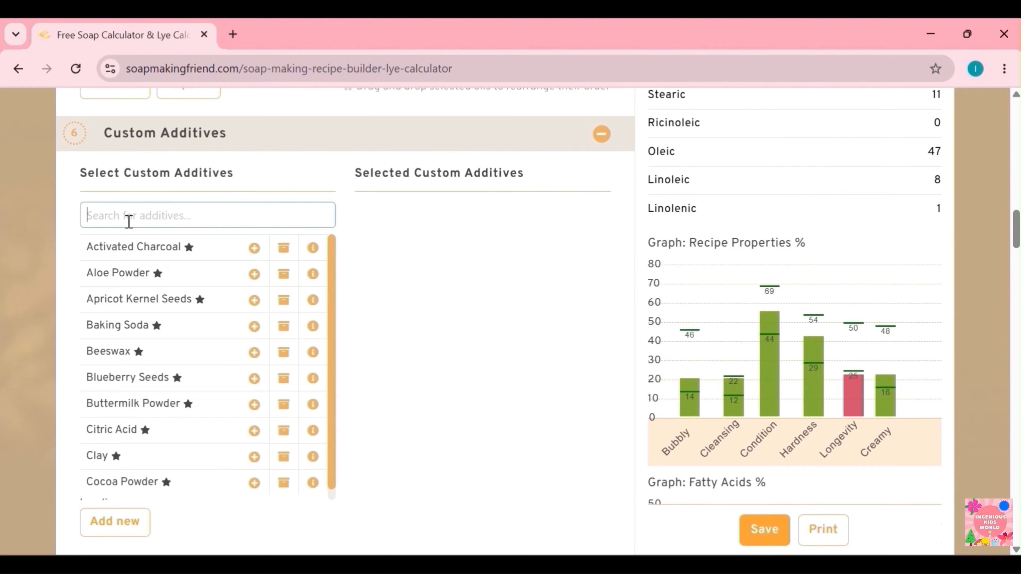
pyautogui.write('ka')
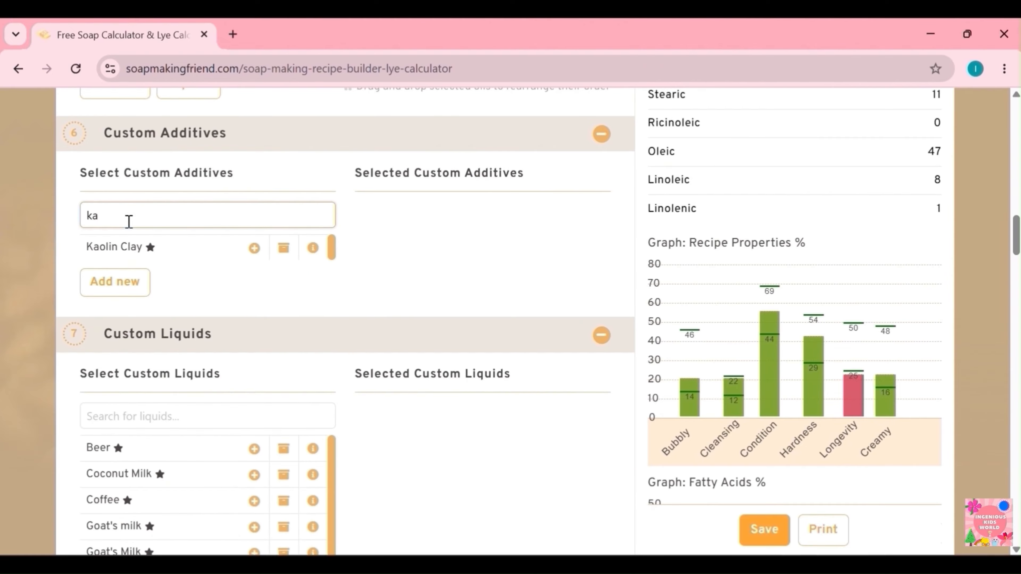
pyautogui.write('olin cla')
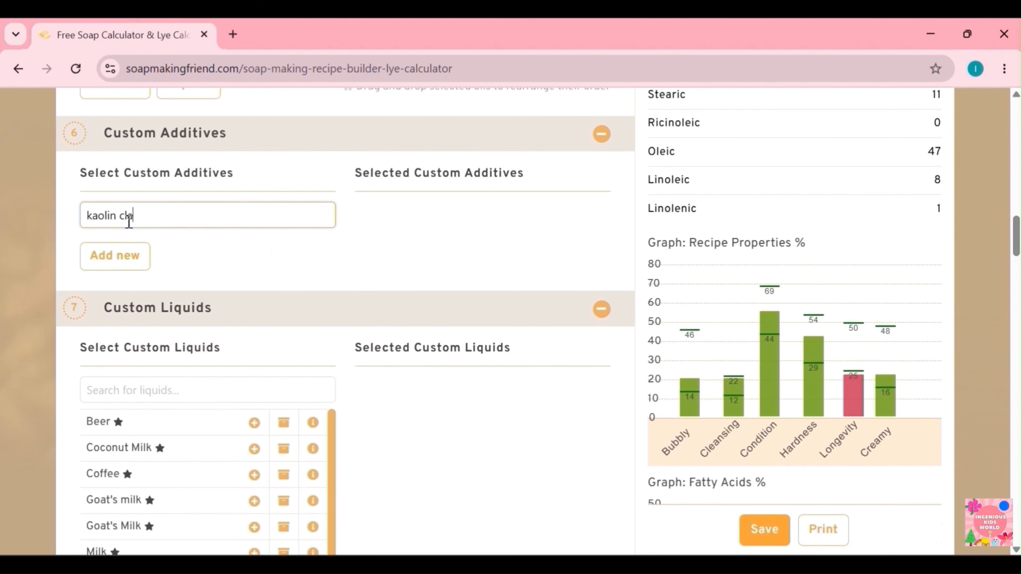
pyautogui.write('y')
pyautogui.click(117, 247)
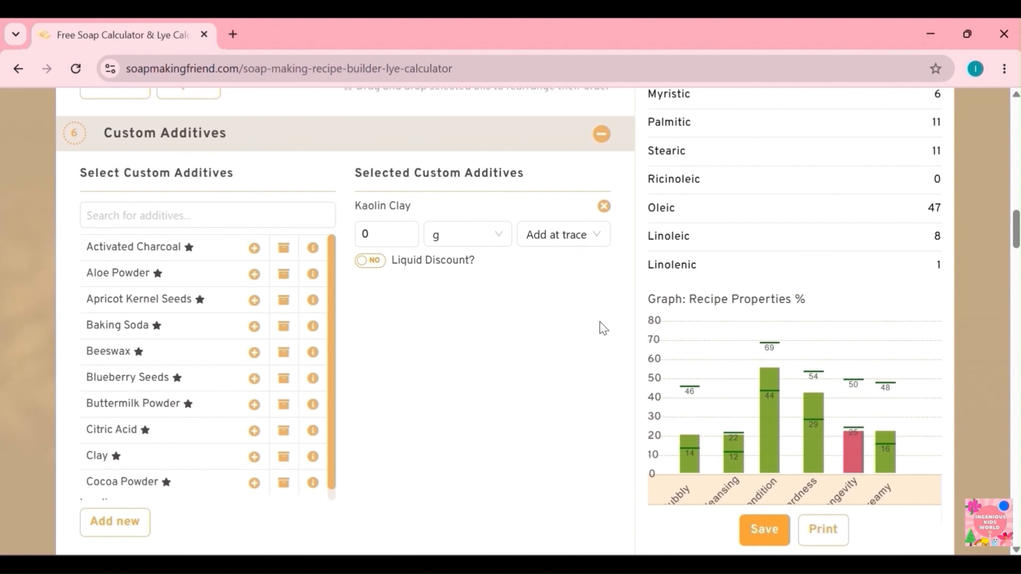
# Add RO water to the recipe as a custom liquid
pyautogui.scroll(-7, 192, 202)
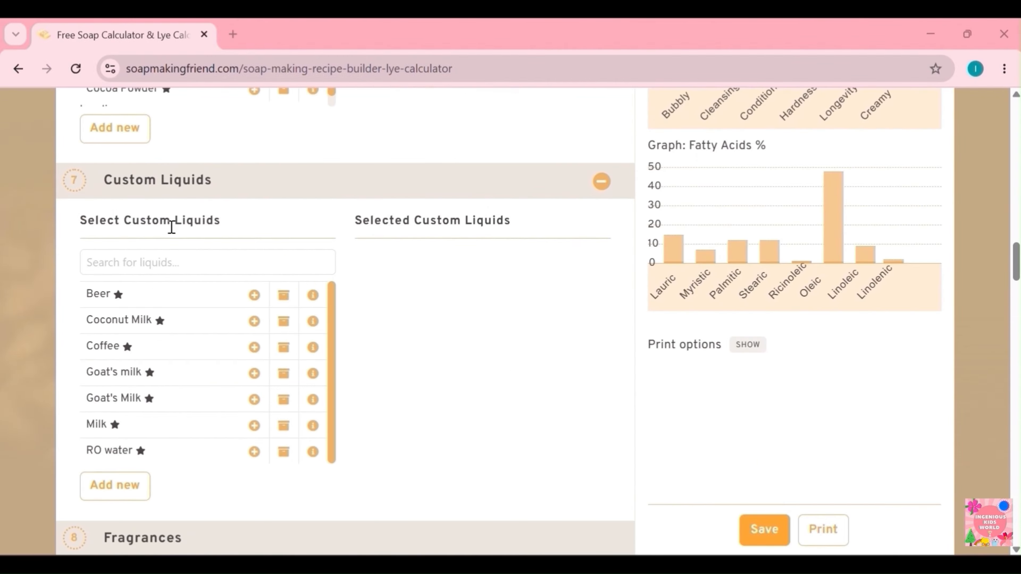
pyautogui.click(168, 260)
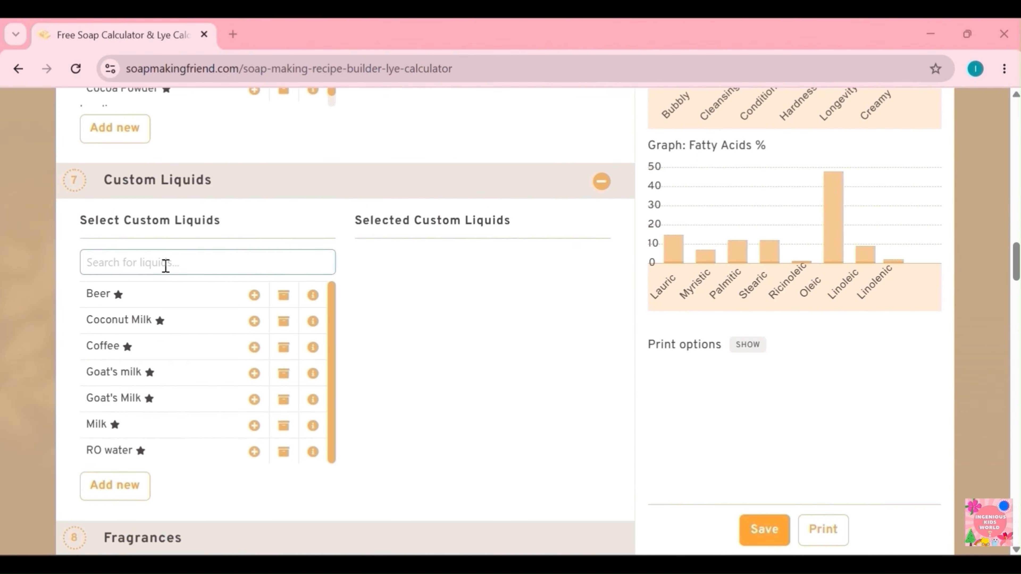
pyautogui.click(185, 458)
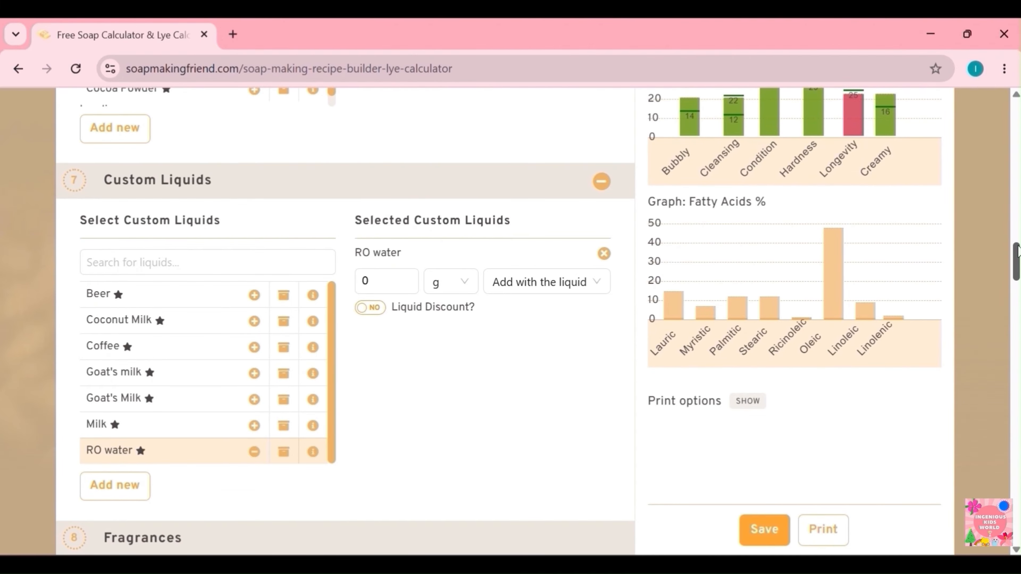
# Copy the bullet points from Recipe Name and Date through Observations during Trace from the Gemini chat into the recipe notes
pyautogui.moveTo(1017, 251); pyautogui.dragTo(1017, 270)
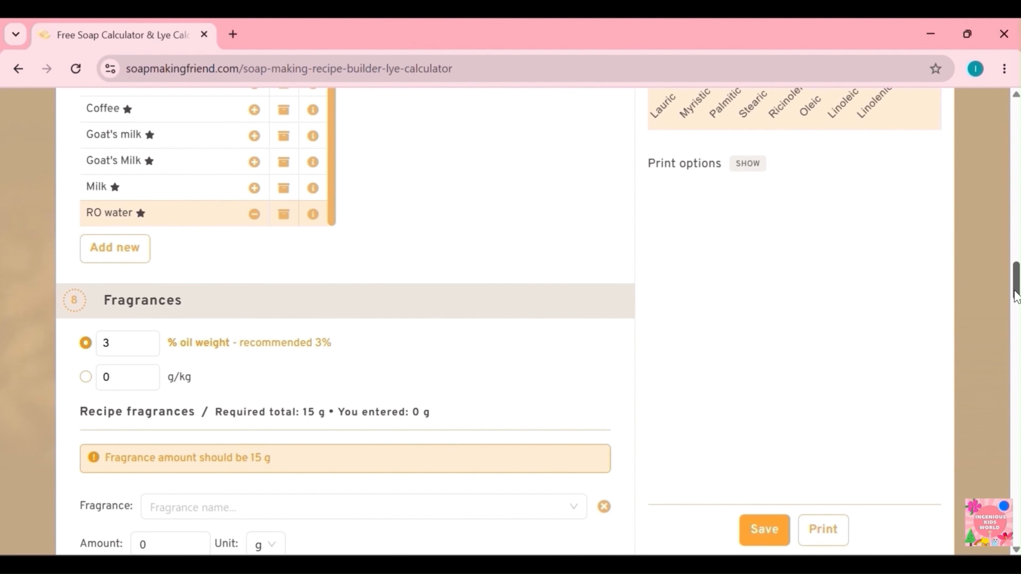
pyautogui.moveTo(1015, 292); pyautogui.dragTo(1014, 306)
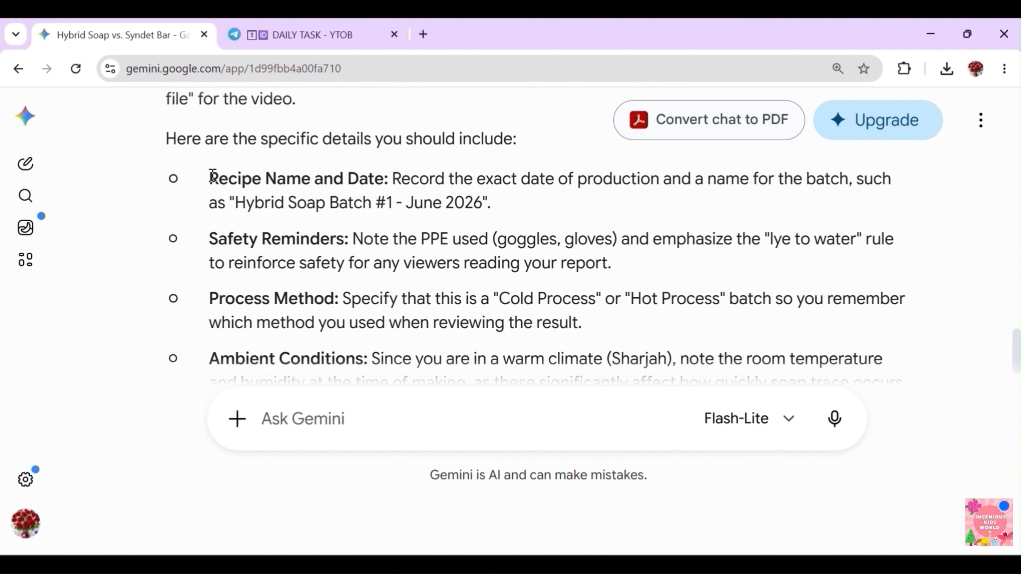
pyautogui.moveTo(212, 177); pyautogui.dragTo(392, 358)
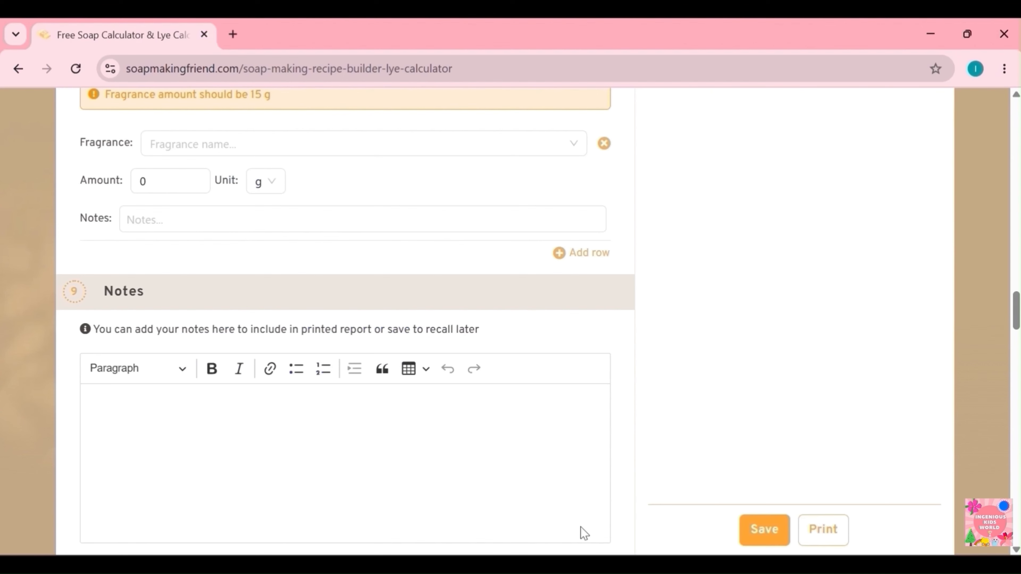
pyautogui.click(384, 442)
pyautogui.write('Recipe Name and Date: Record the exact date of production and a name for the batch, such as "Hybrid Soap Batch #1 - June 2026". Safety Reminders: Note the PPE used (goggles, gloves) and emphasize the "lye to water" rule to reinforce safety for any viewers reading your report. Process Method: Specify that this is a "Cold Process" or "Hot Process" batch so you remember which method you used when reviewing the result. Ambient Conditions: Since you are in a warm climate (Sharjah), note the room temperature and humidity at the time of making, as these significantly affect how quickly soap trace occurs. Additives Details: Note the specific fragrance brand or type used, and confirm the exact amount of Kaolin Clay added (5g), in case you want to adjust the texture in future batches. Observations during Trace: Briefly note how the batter behaved—for instance, if it traced quickly due to the Shea Butter or if the dual-lye mixture reached trace as expected.')
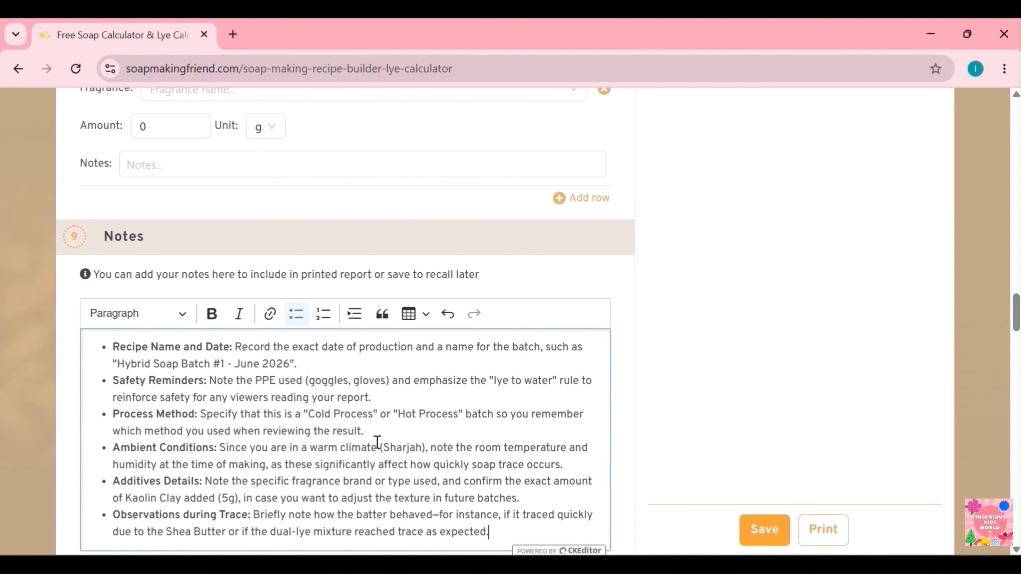
# Insert 18th before June 2026 in the batch name of the notes' first bullet
pyautogui.click(226, 365)
pyautogui.click(237, 365)
pyautogui.write('18th')
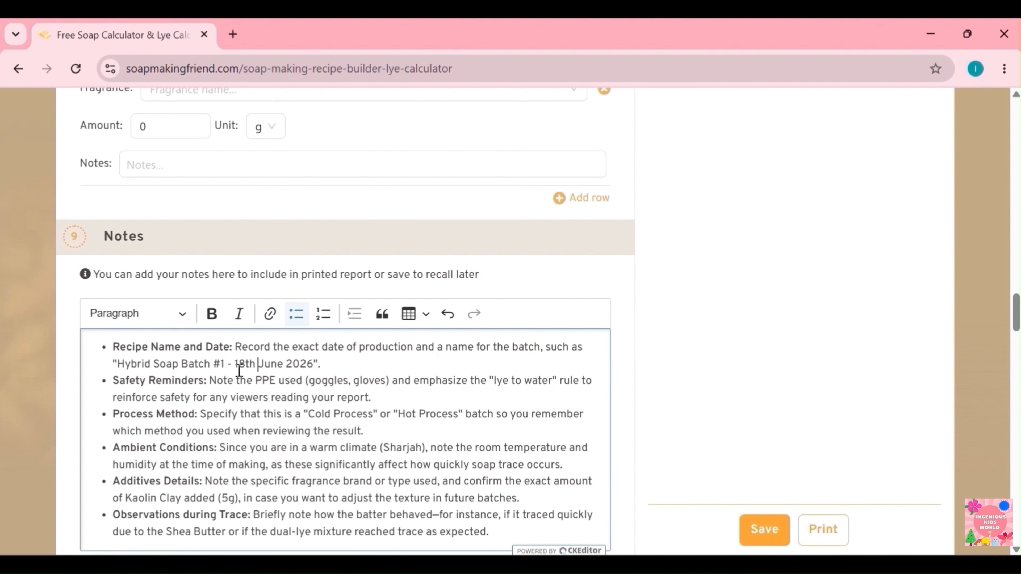
# Upload the Hybrid Soap picture to the recipe's images
pyautogui.moveTo(1016, 322); pyautogui.dragTo(1016, 351)
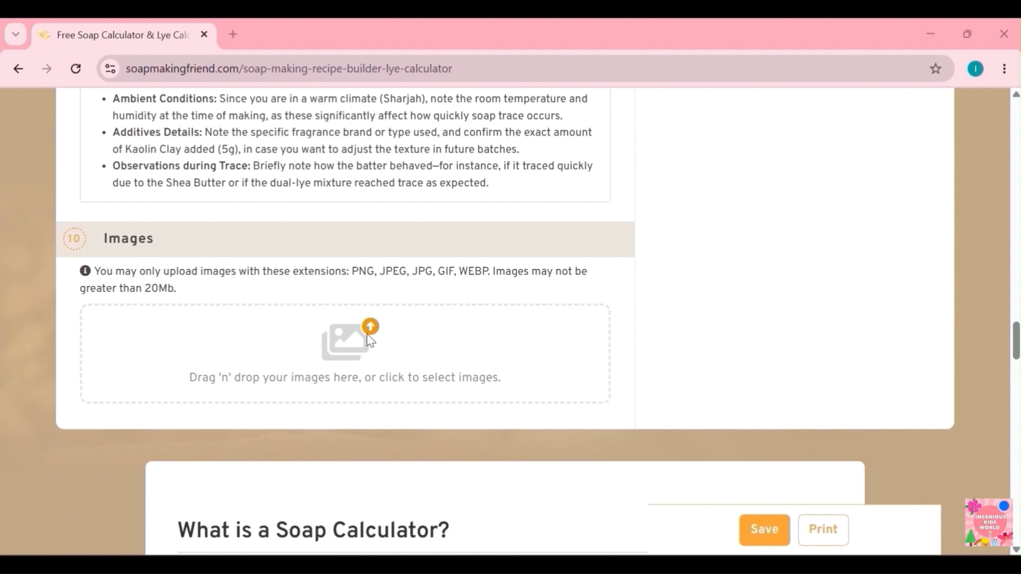
pyautogui.click(367, 333)
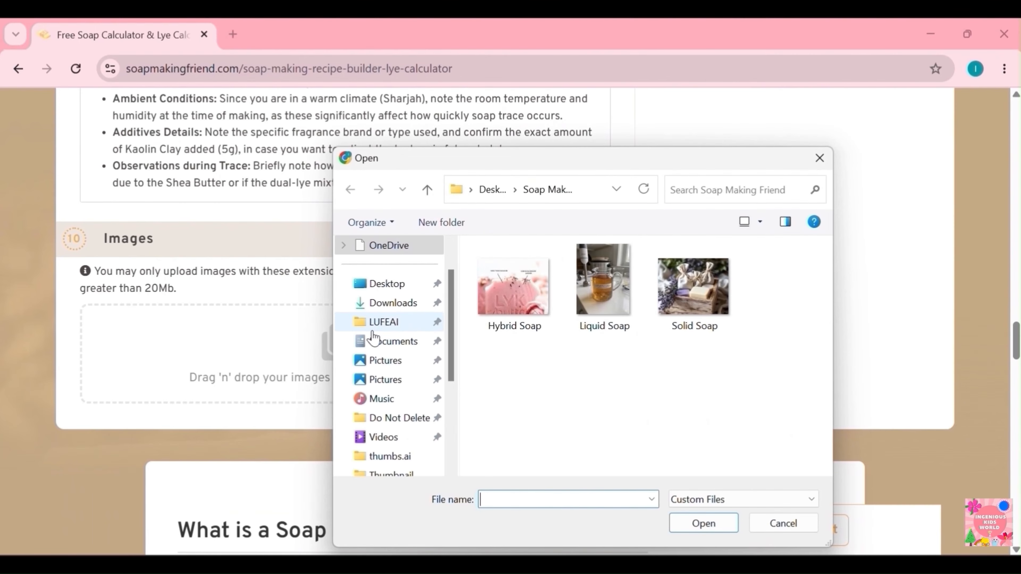
pyautogui.click(532, 294)
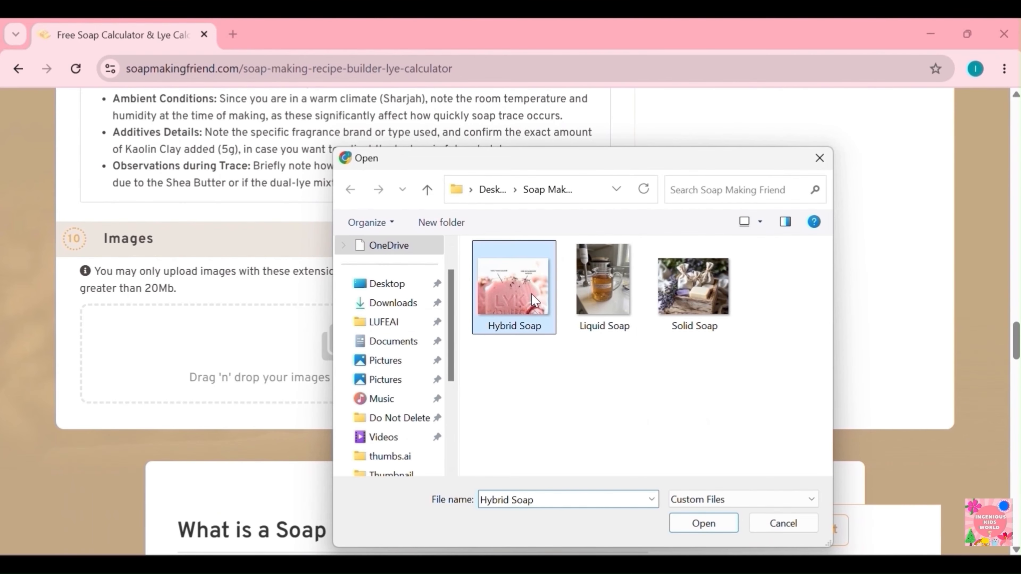
pyautogui.click(686, 521)
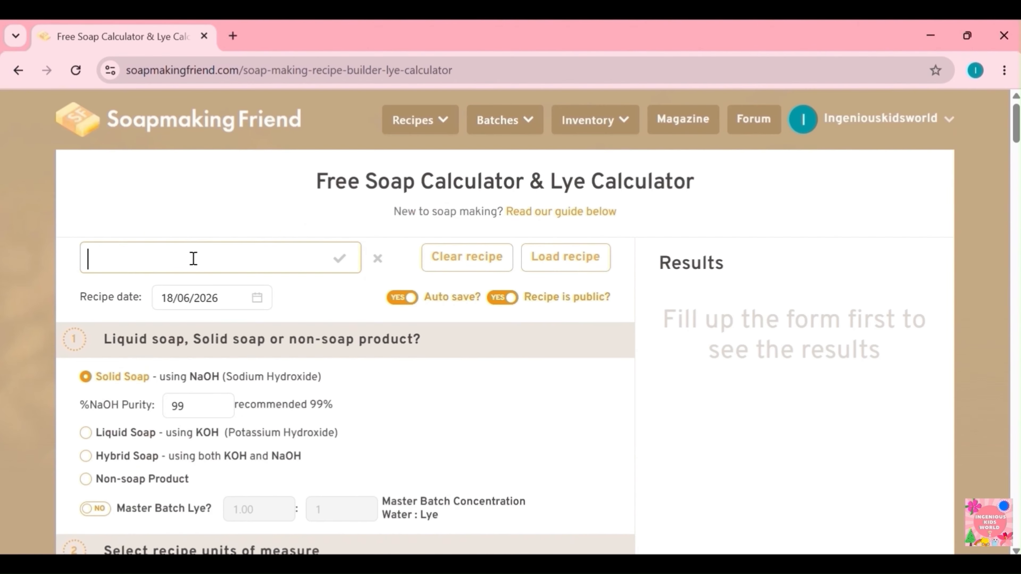
# Enter The Shea & Clay Fusion as the recipe name
pyautogui.write('The Shea ')
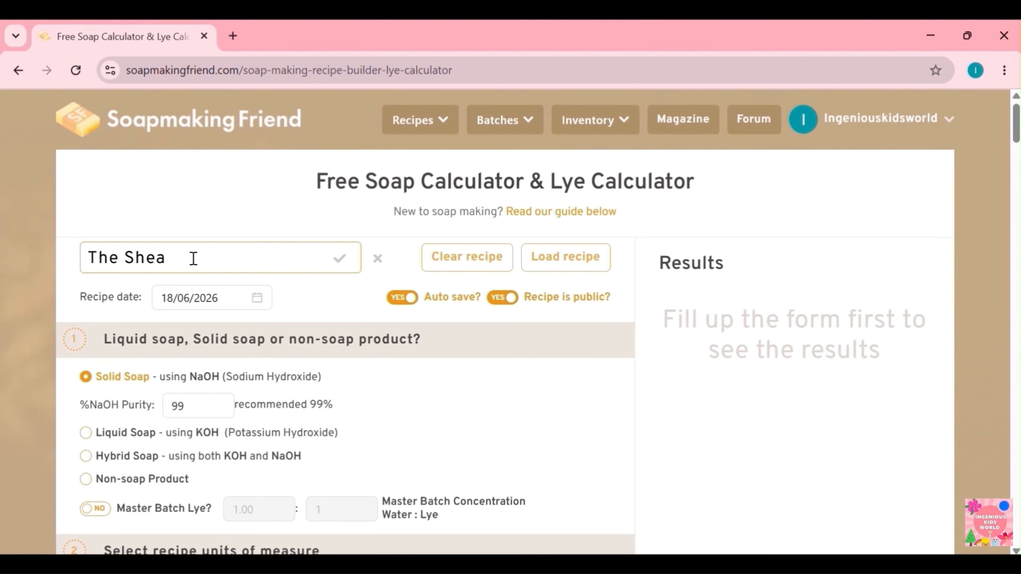
pyautogui.write('& Clay Fusion')
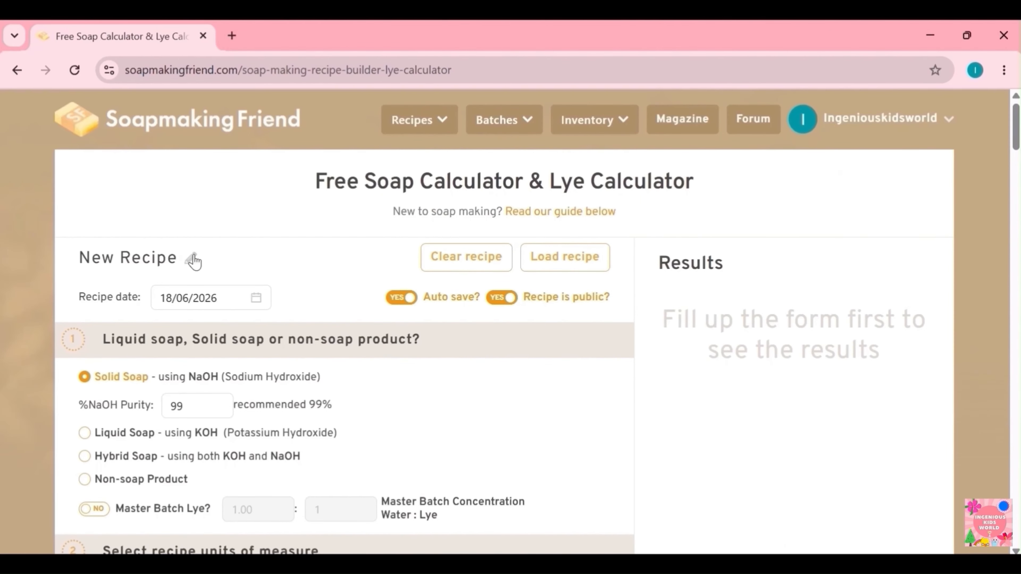
# Rename the new recipe Non Soap Product Recipe and set its type to Non-soap Product
pyautogui.click(190, 256)
pyautogui.press('Left')
pyautogui.press('Left')
pyautogui.press('Left')
pyautogui.press('Left')
pyautogui.press('Left')
pyautogui.press('Left')
pyautogui.press('Left')
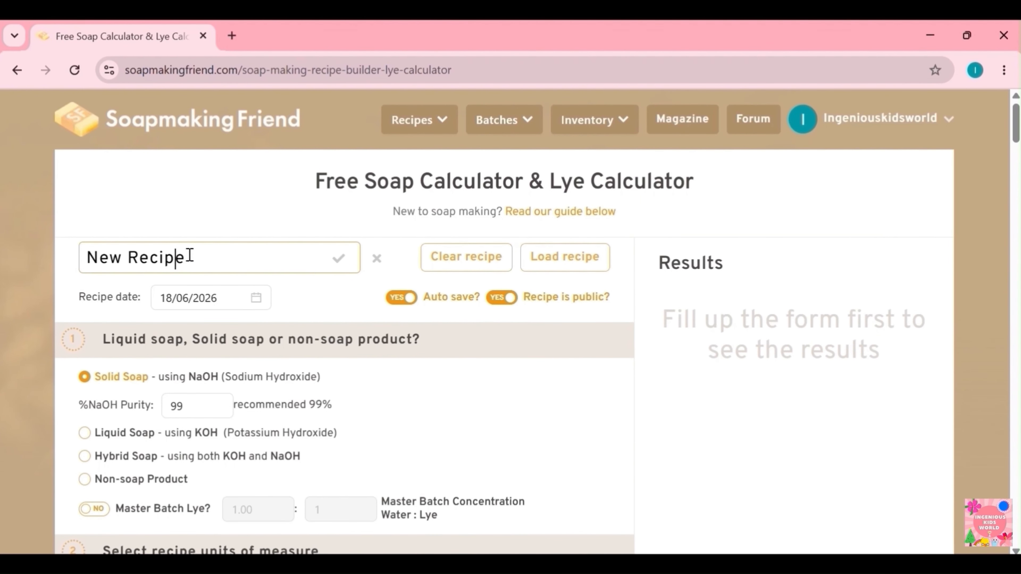
pyautogui.press('BackSpace')
pyautogui.press('BackSpace')
pyautogui.press('BackSpace')
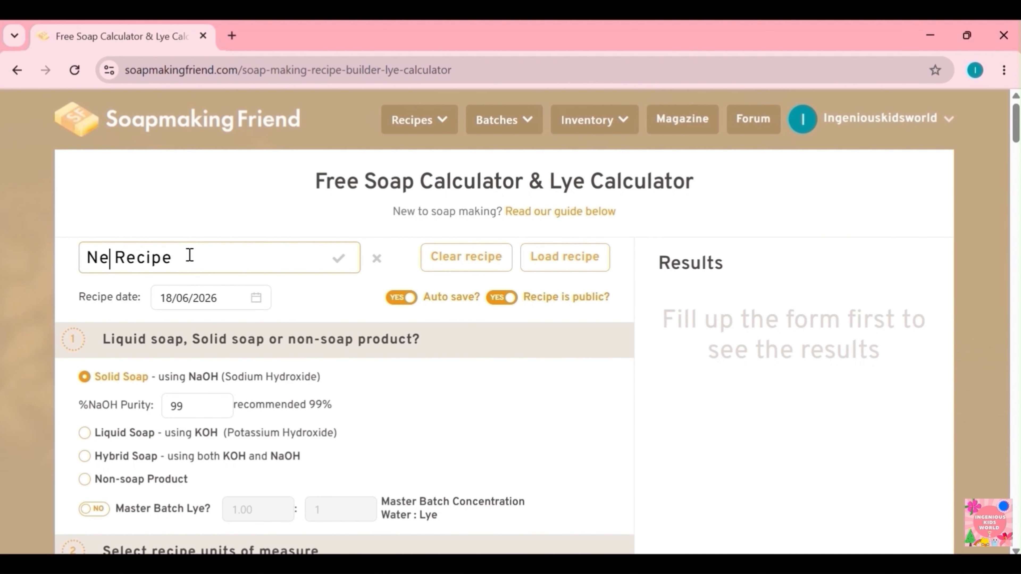
pyautogui.write('Non Soap')
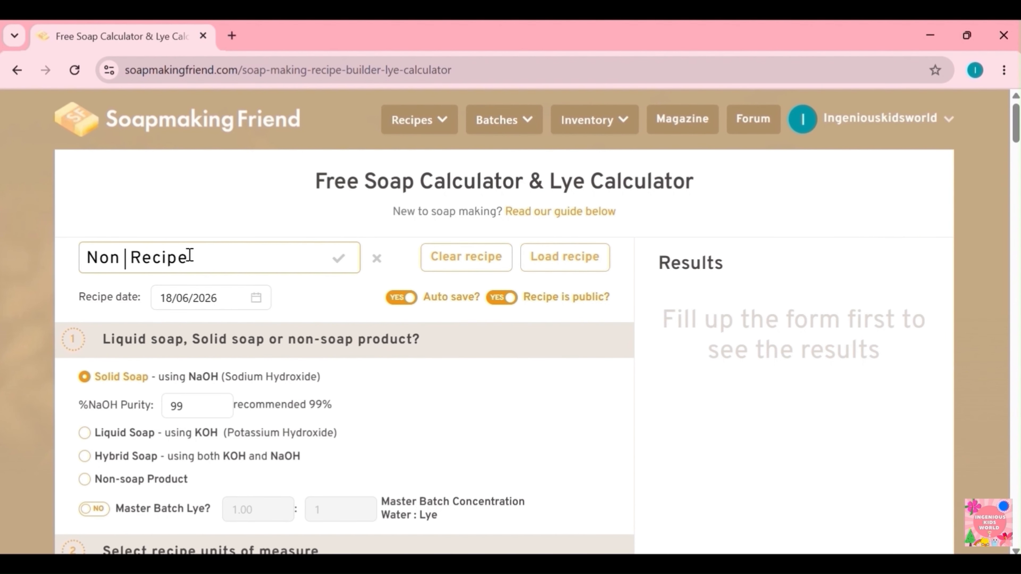
pyautogui.write(' P')
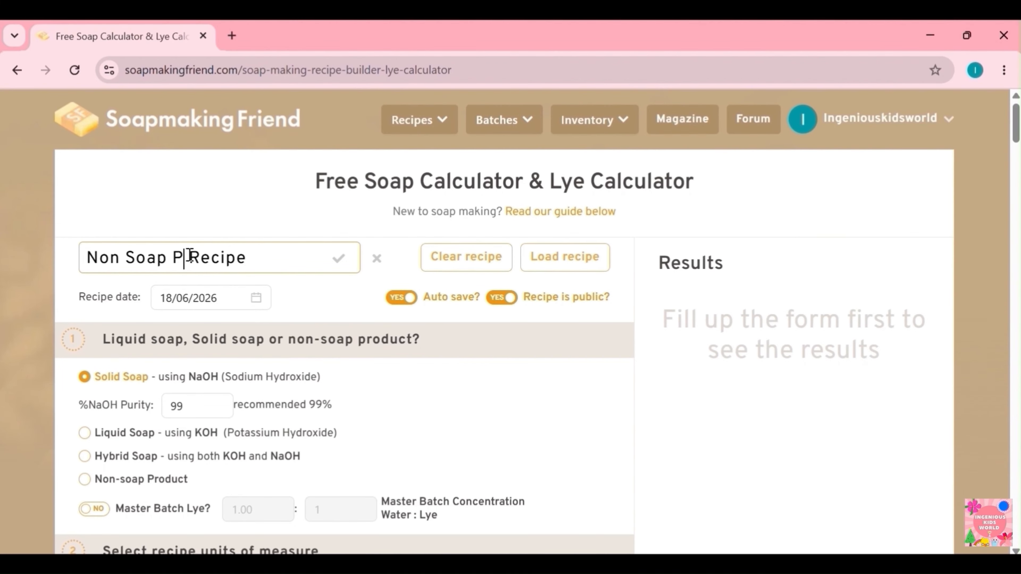
pyautogui.write('roduct')
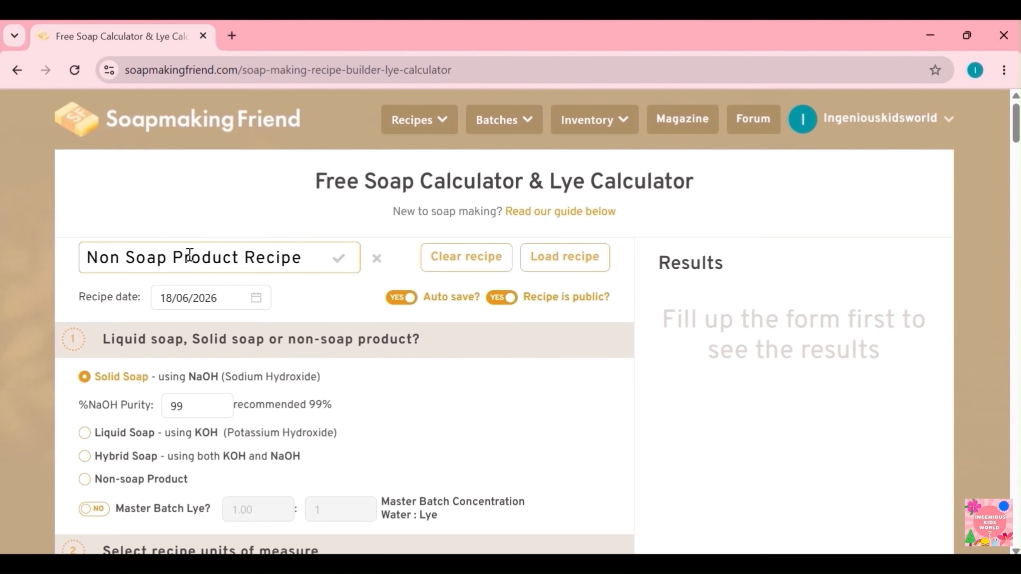
pyautogui.click(338, 259)
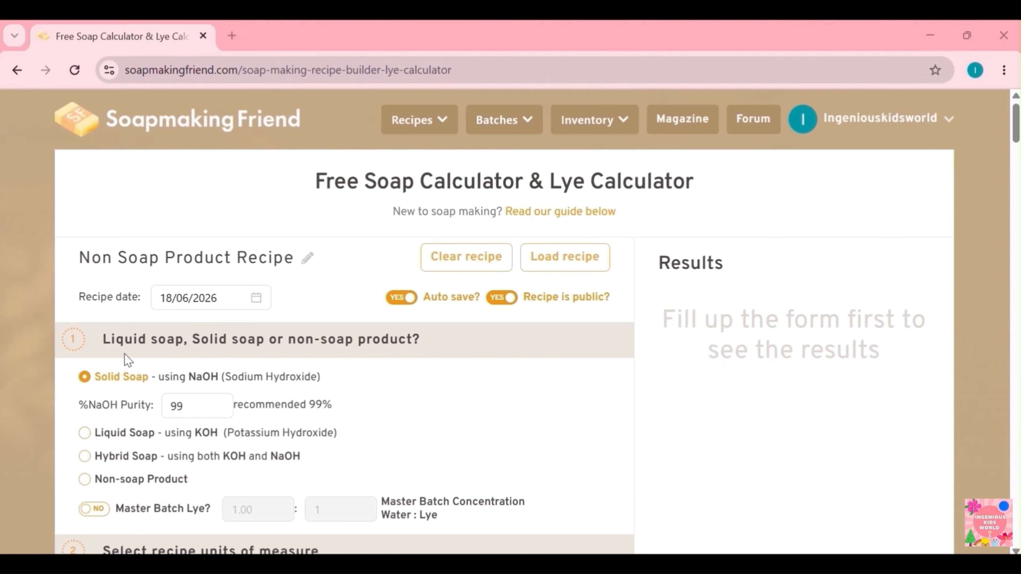
pyautogui.click(84, 480)
# Search the oils for almond and add Almond Oil, sweet to the recipe at 40%
pyautogui.scroll(-3, 175, 381)
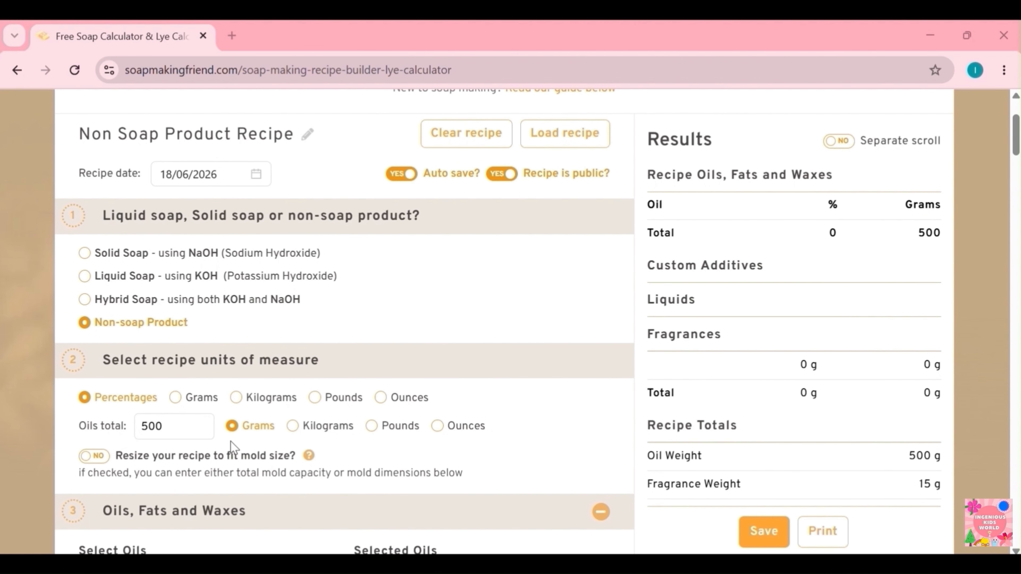
pyautogui.scroll(-5, 206, 226)
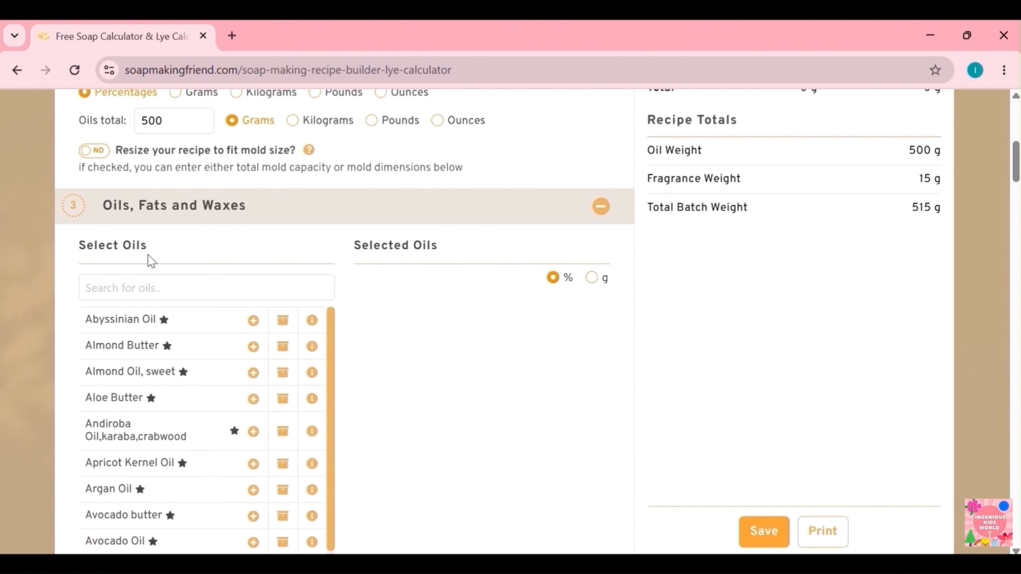
pyautogui.click(145, 284)
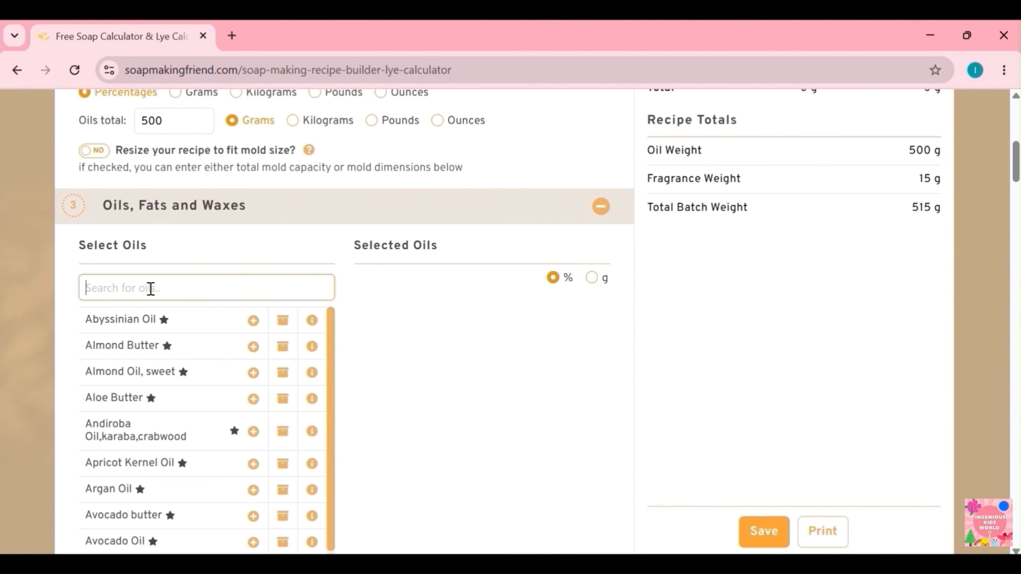
pyautogui.write('almond')
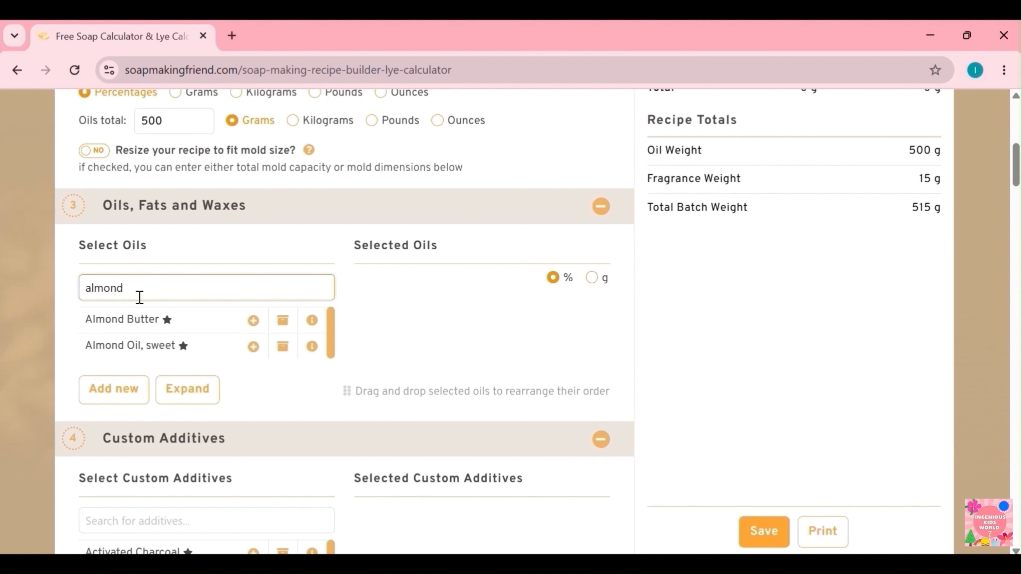
pyautogui.click(140, 346)
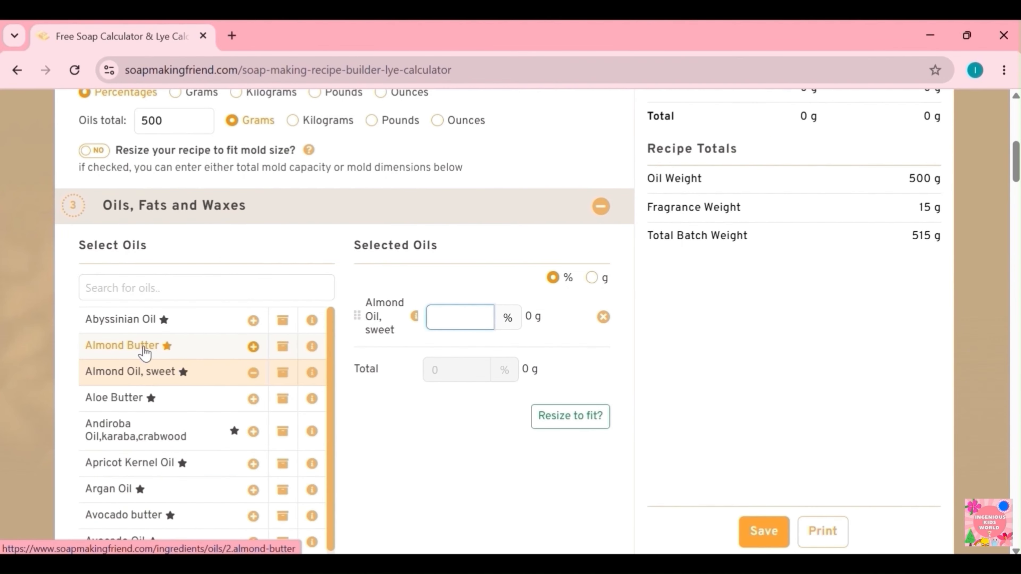
pyautogui.write('40')
# Search the oils for coconut oil and add Coconut Oil, fractionated at 30%
pyautogui.click(255, 284)
pyautogui.write('co')
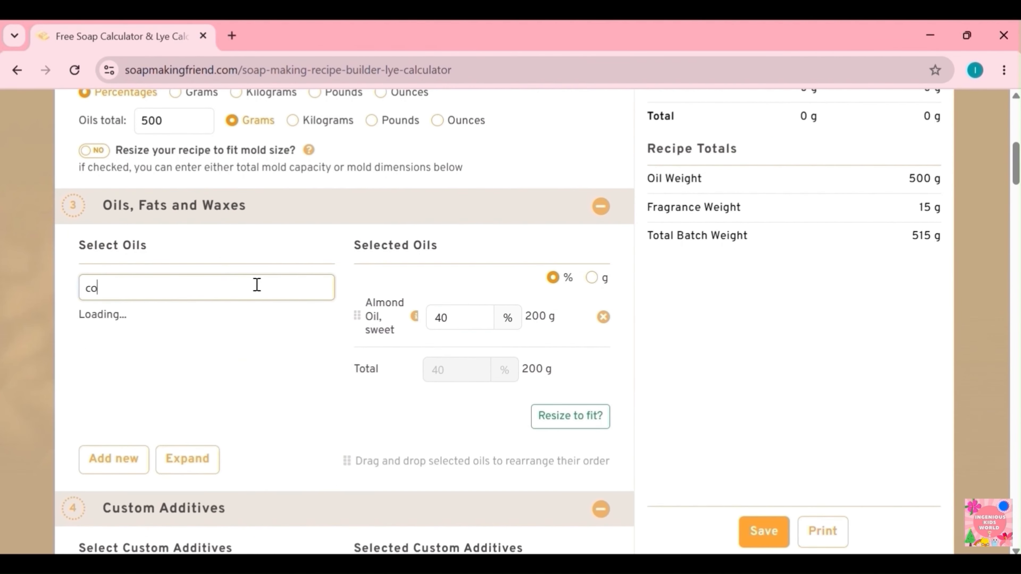
pyautogui.write('conut oil')
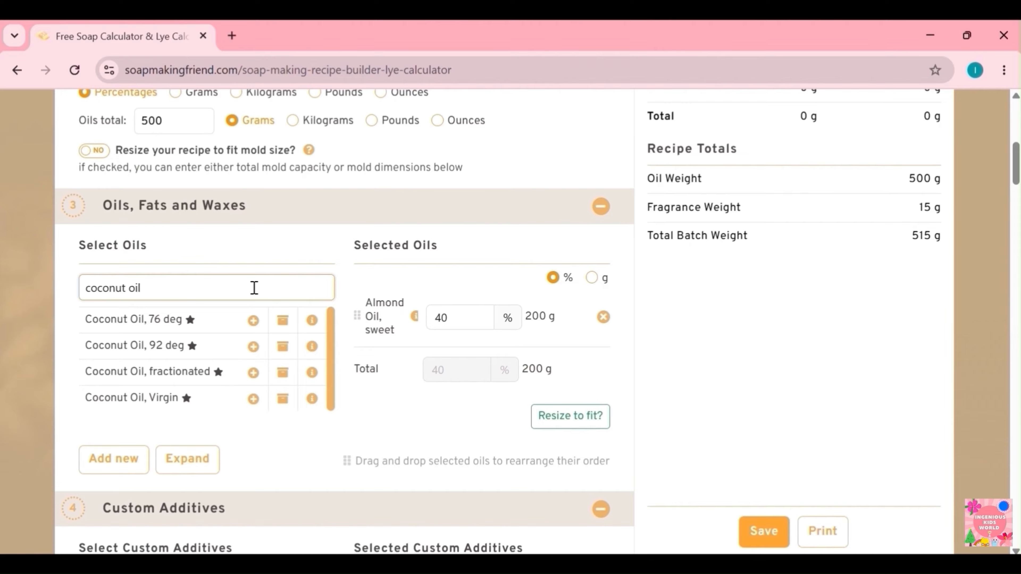
pyautogui.click(191, 370)
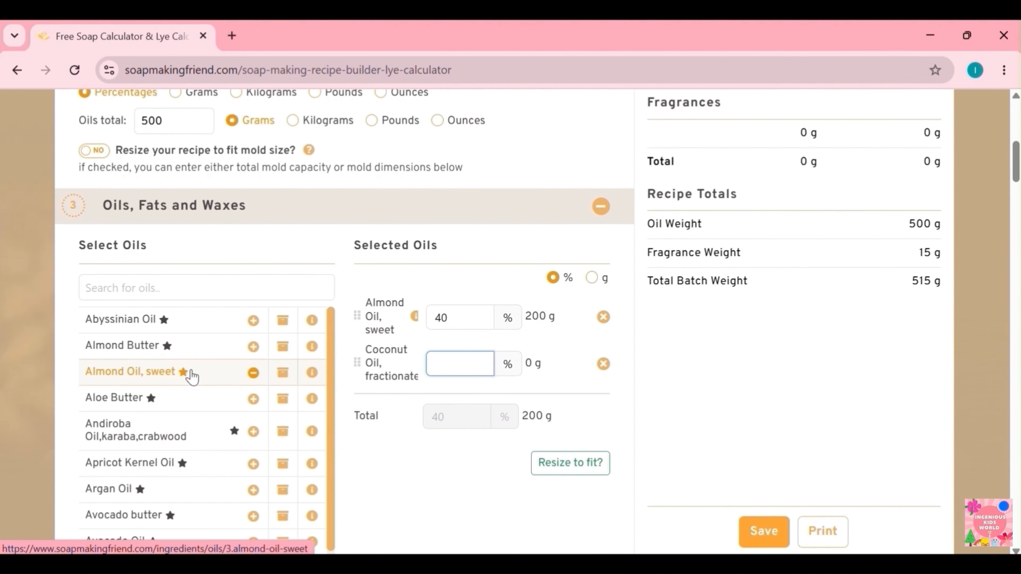
pyautogui.write('30')
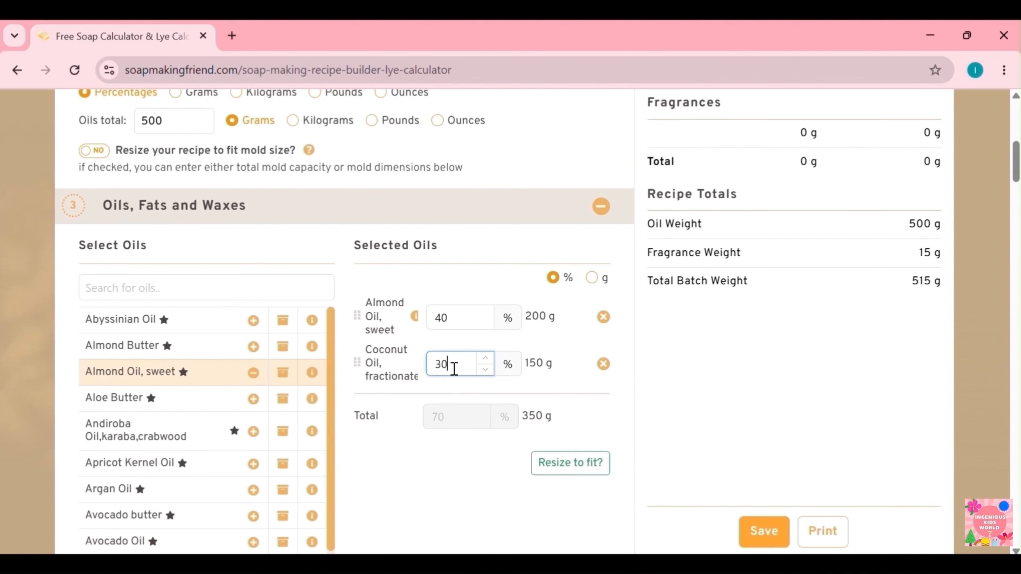
# Search the oils for shea butter and add Shea Butter at 20%
pyautogui.click(108, 289)
pyautogui.write('shea butter')
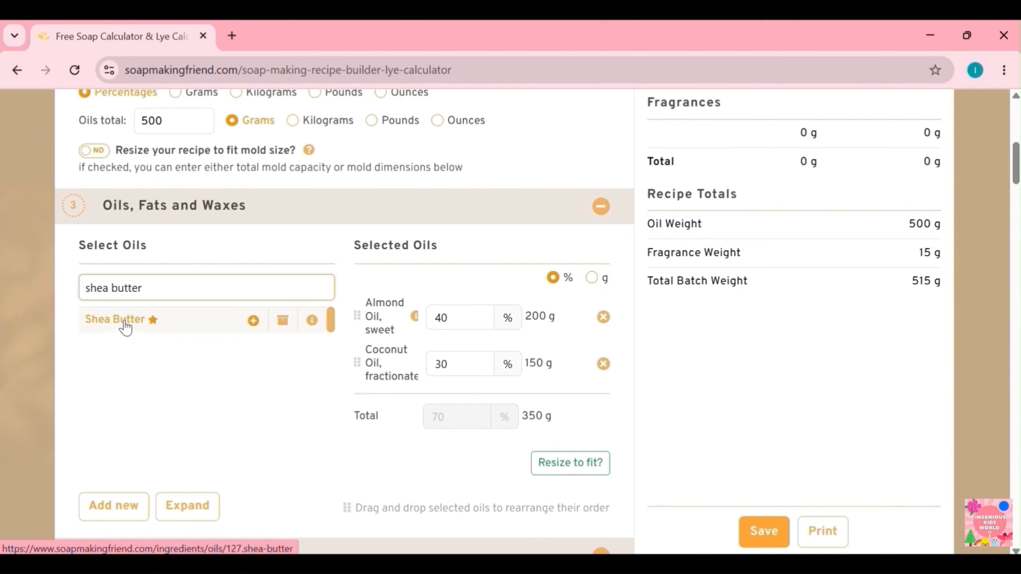
pyautogui.click(125, 322)
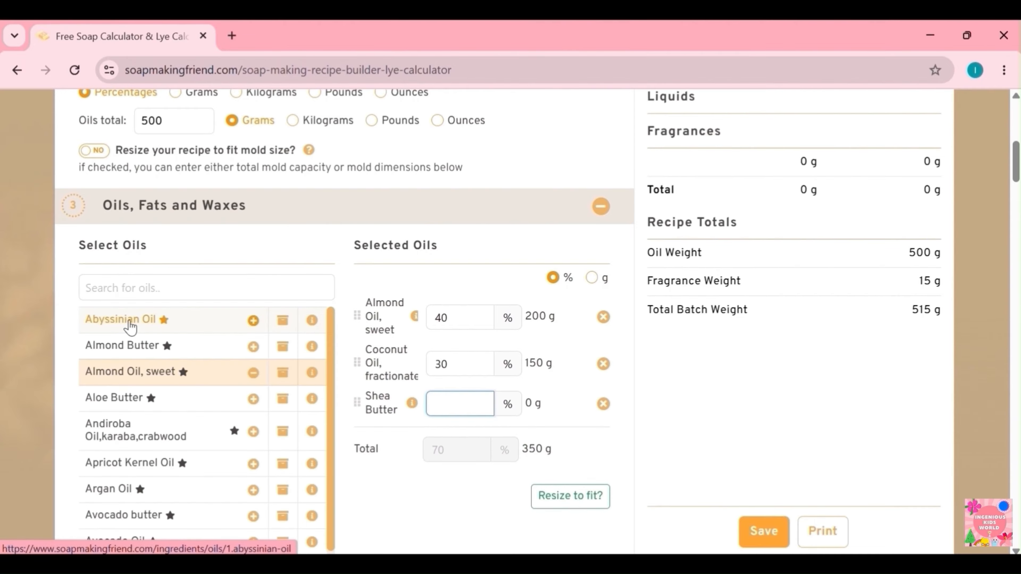
pyautogui.write('20')
# Search the oils for jojoba oil and add Jojoba Oil (a Liquid Wax Ester) at 10%
pyautogui.click(238, 287)
pyautogui.write('jojoba oil')
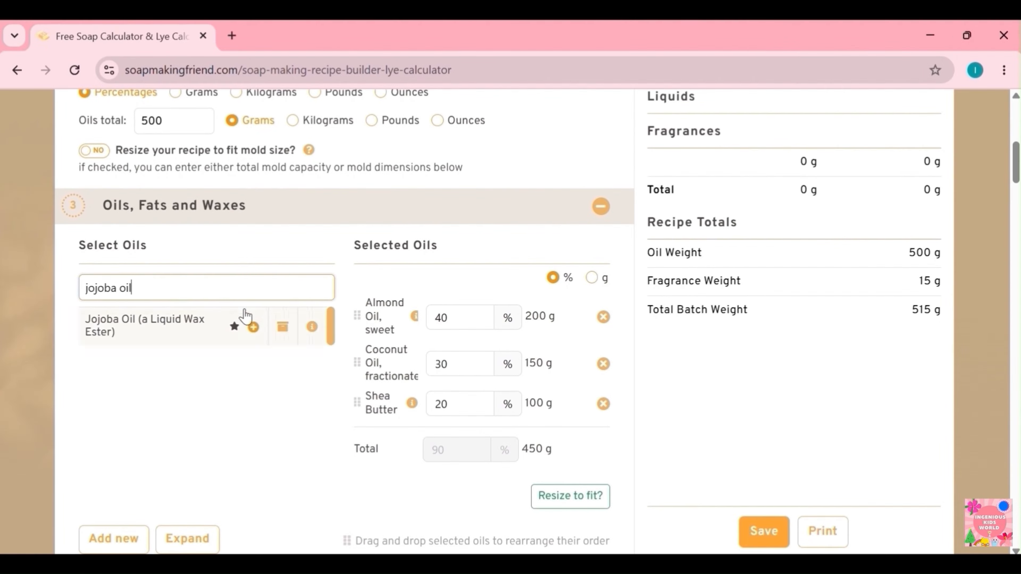
pyautogui.click(218, 341)
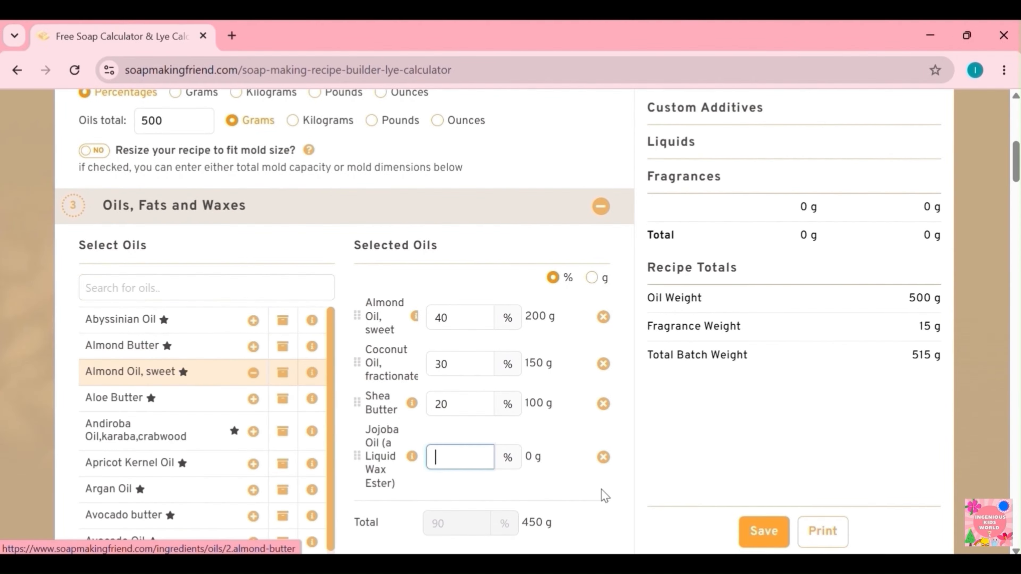
pyautogui.write('10')
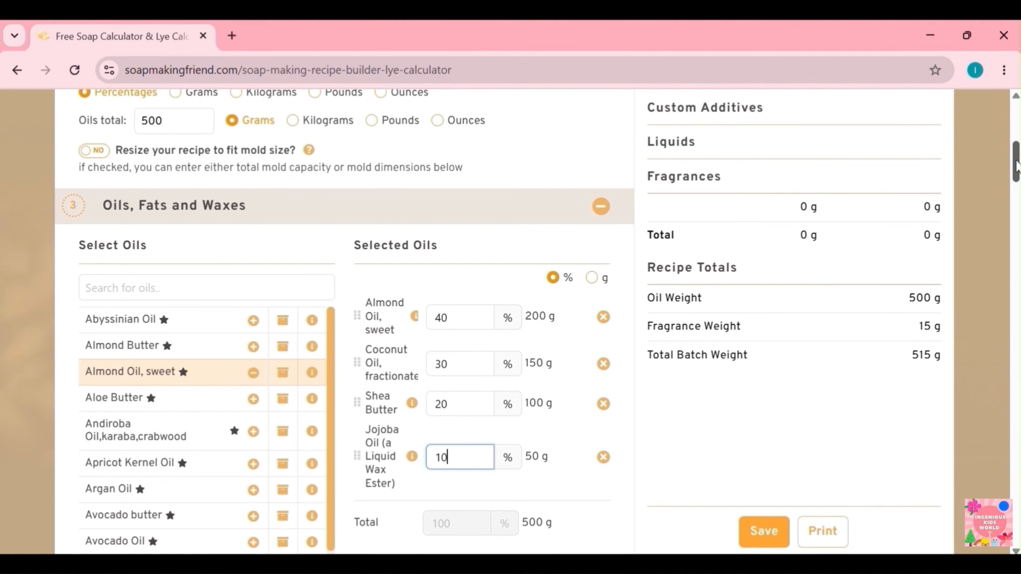
# Search the custom additives for vitamin E and add Vitamin E (Tocopherol) to the recipe
pyautogui.moveTo(1015, 165); pyautogui.dragTo(1017, 212)
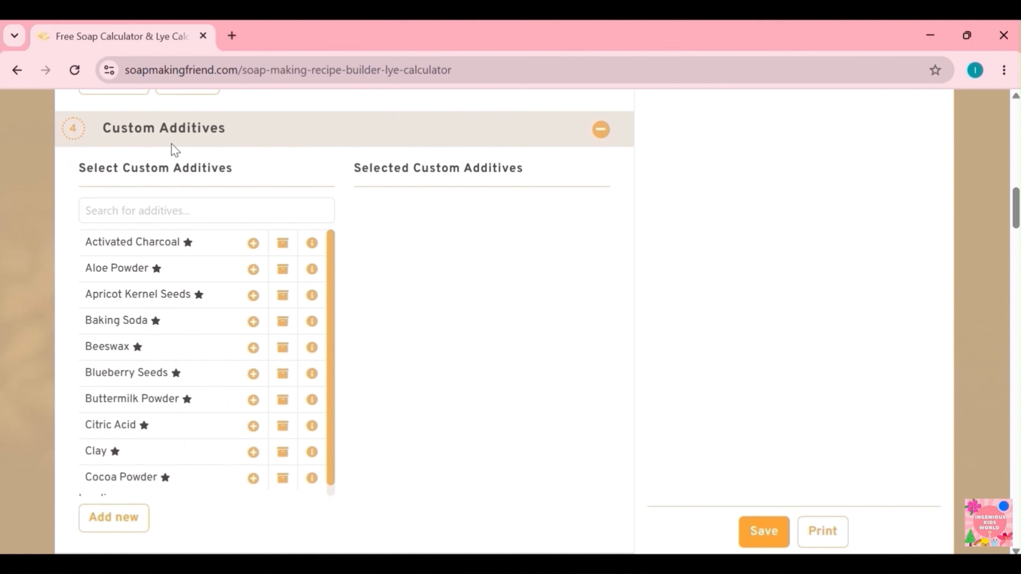
pyautogui.click(118, 206)
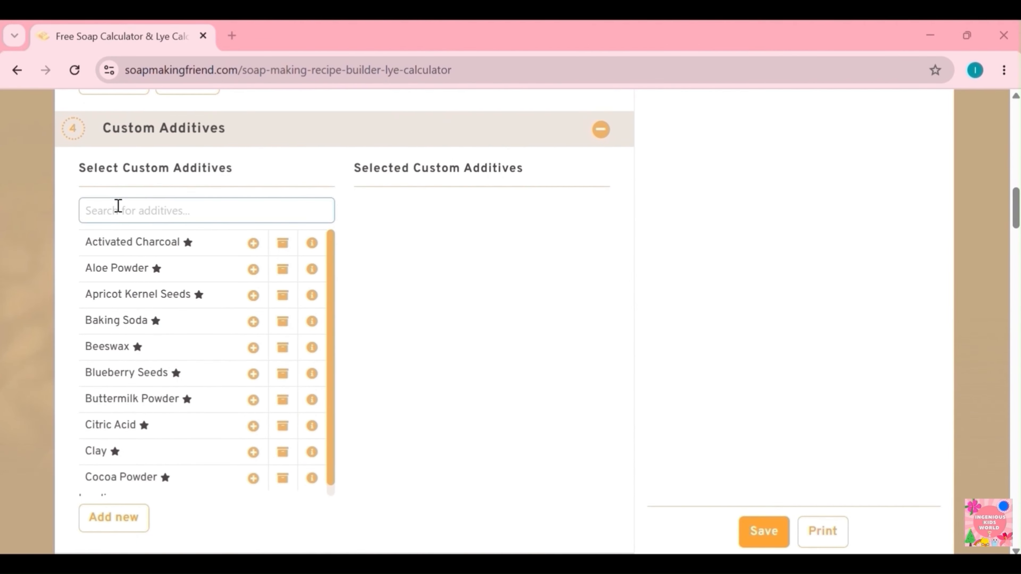
pyautogui.write('vit')
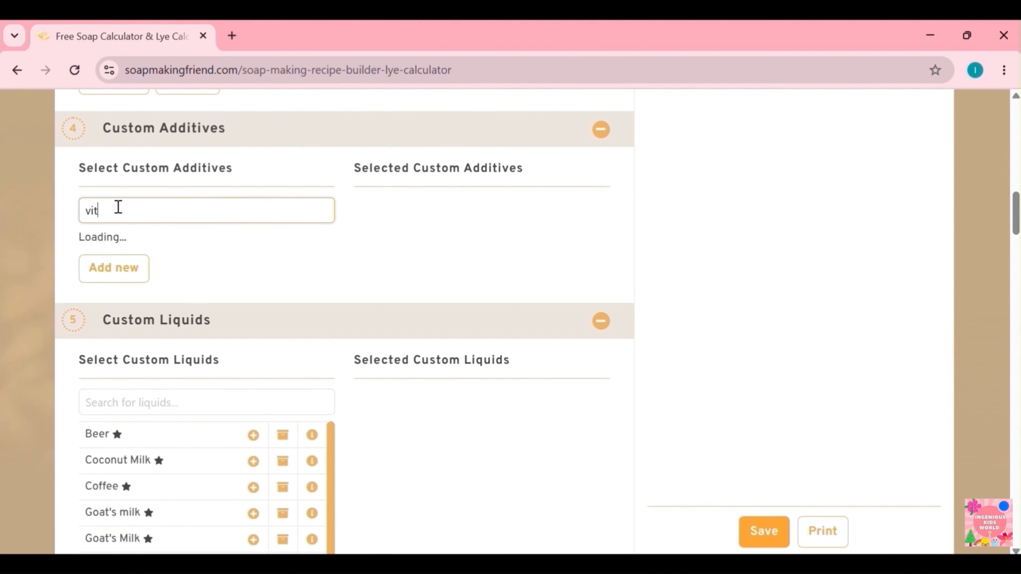
pyautogui.write('amin')
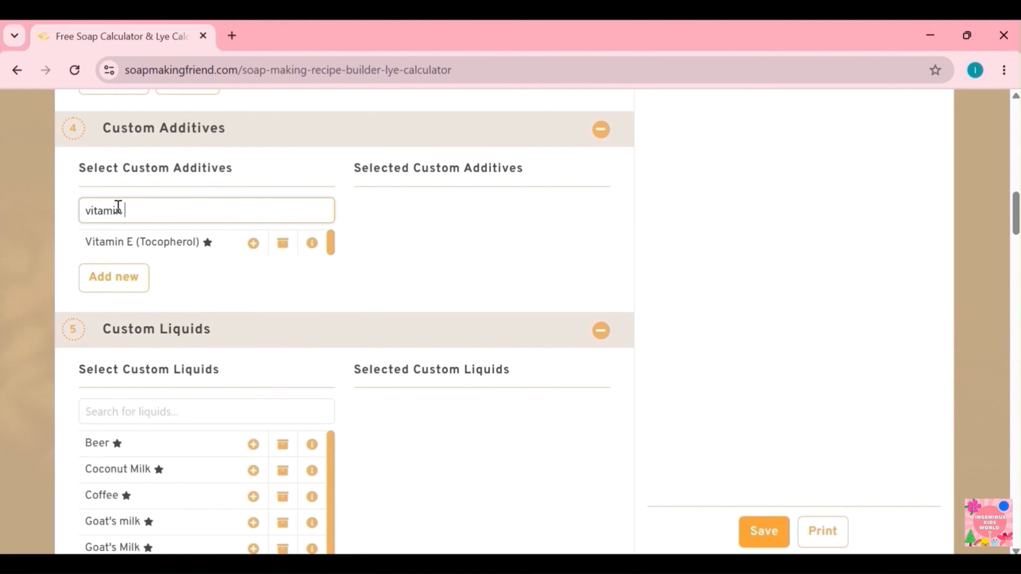
pyautogui.write(' E')
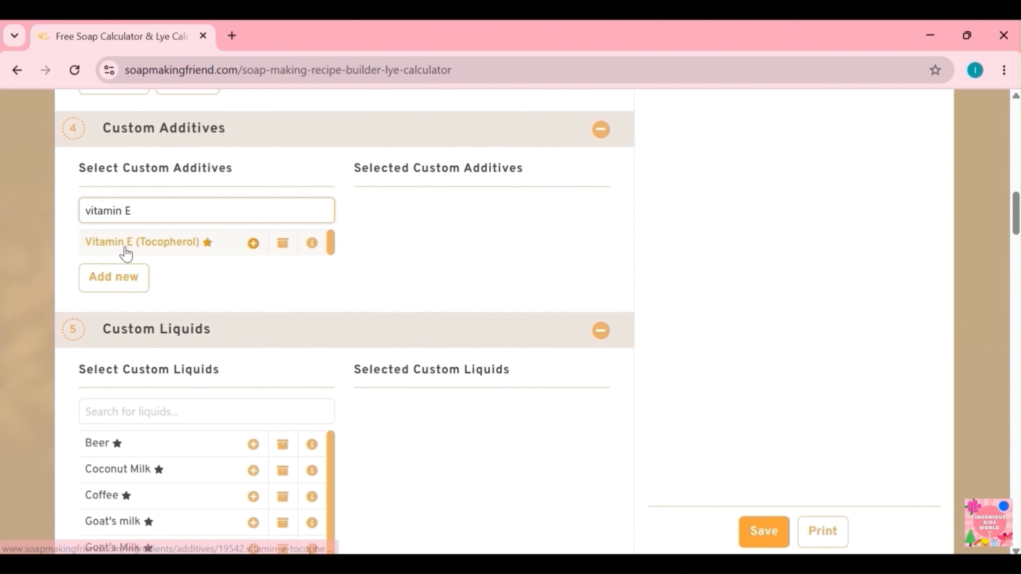
pyautogui.click(126, 254)
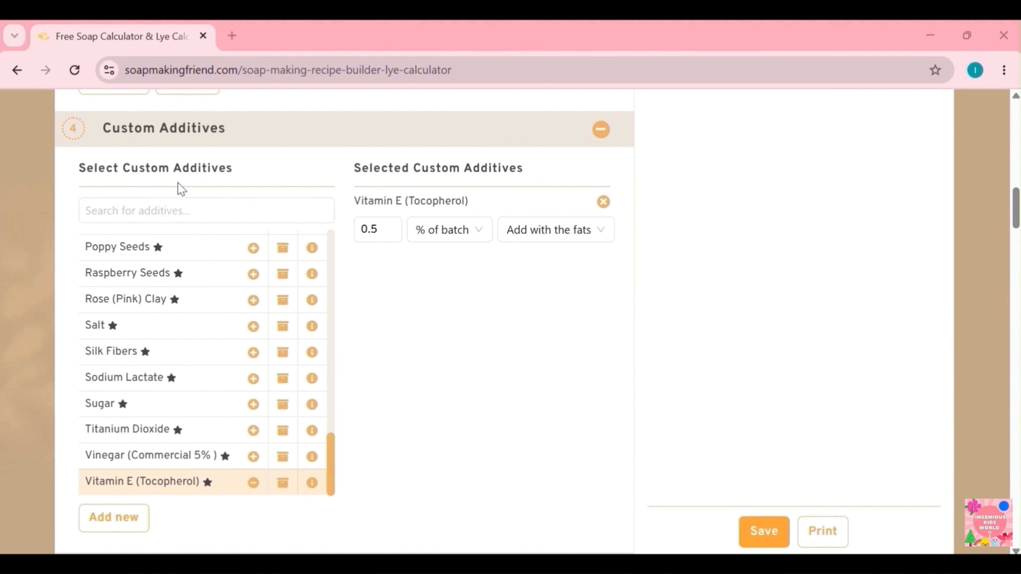
# Search the custom additives for sugar and add Sugar to the recipe
pyautogui.click(179, 209)
pyautogui.write('SUGAR')
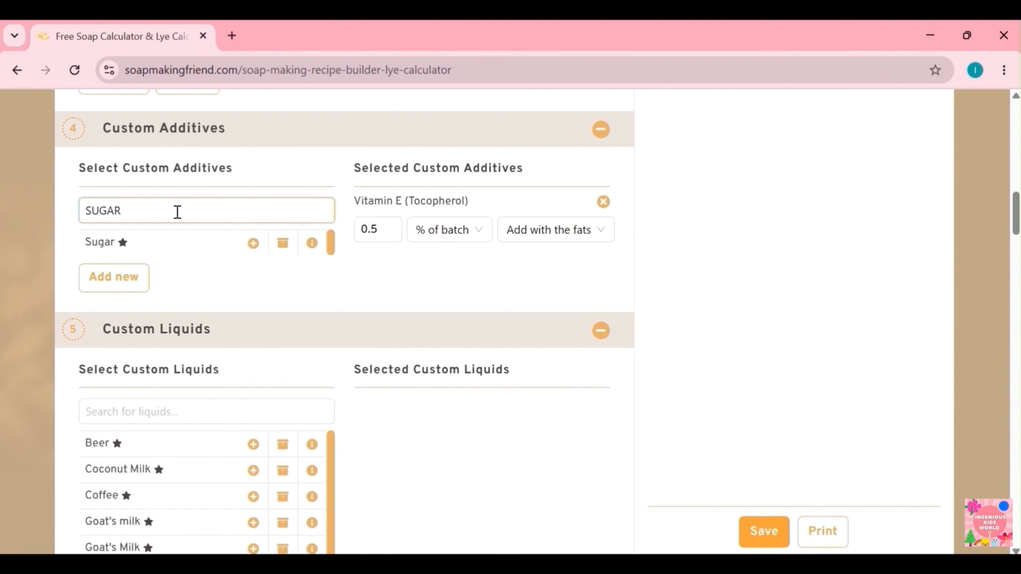
pyautogui.click(107, 246)
# Search the custom additives for salt and add Salt to the recipe
pyautogui.click(152, 210)
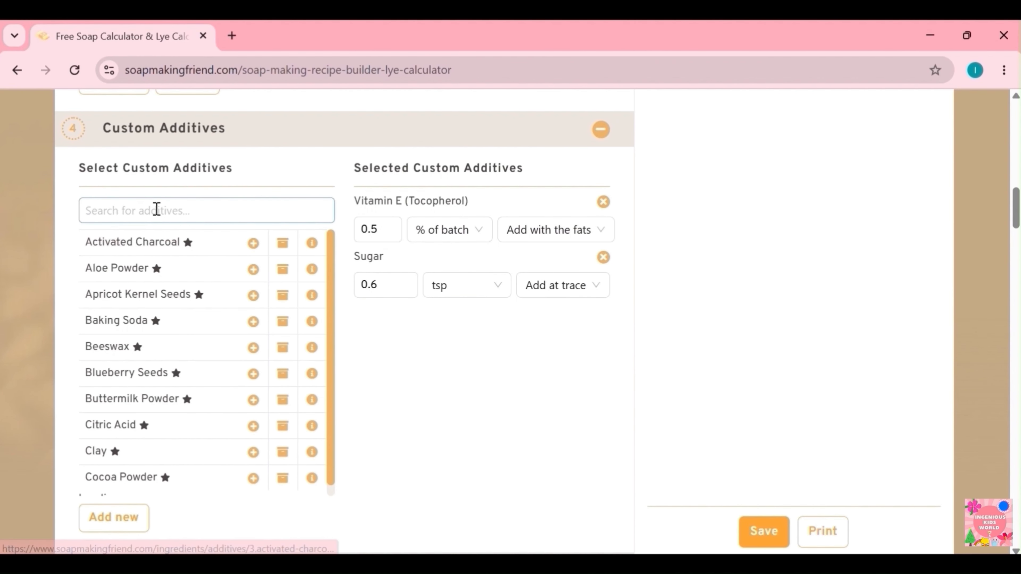
pyautogui.write('SALT')
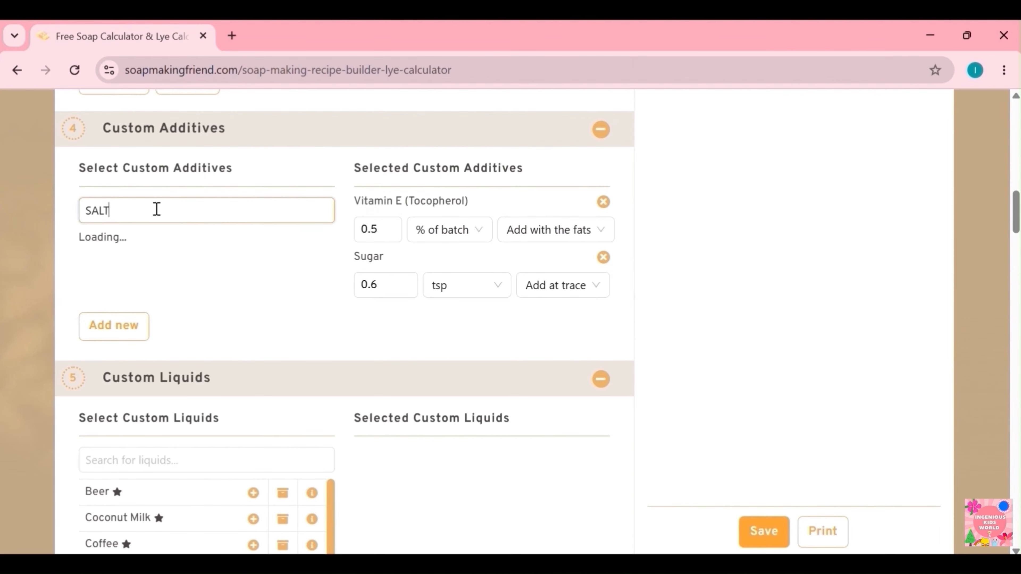
pyautogui.click(101, 246)
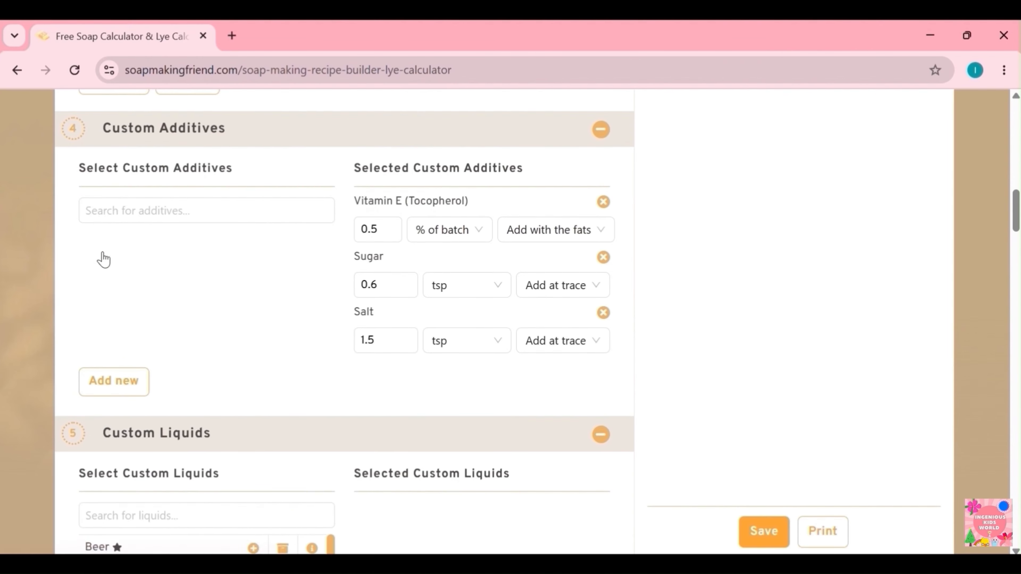
# Search the custom additives for mica and add Mermaid Blue Mica to the recipe
pyautogui.click(120, 206)
pyautogui.write('MICA')
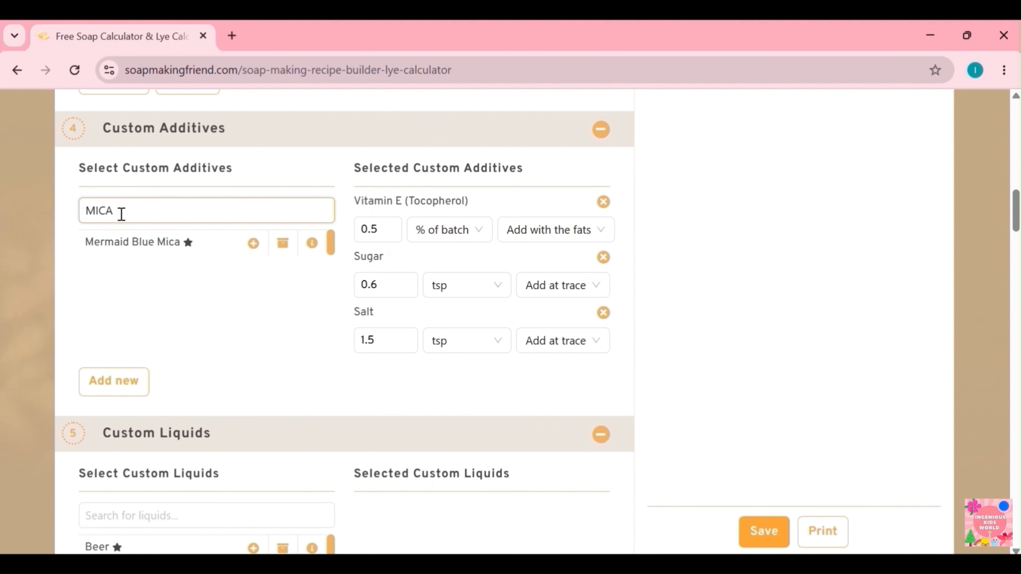
pyautogui.click(119, 243)
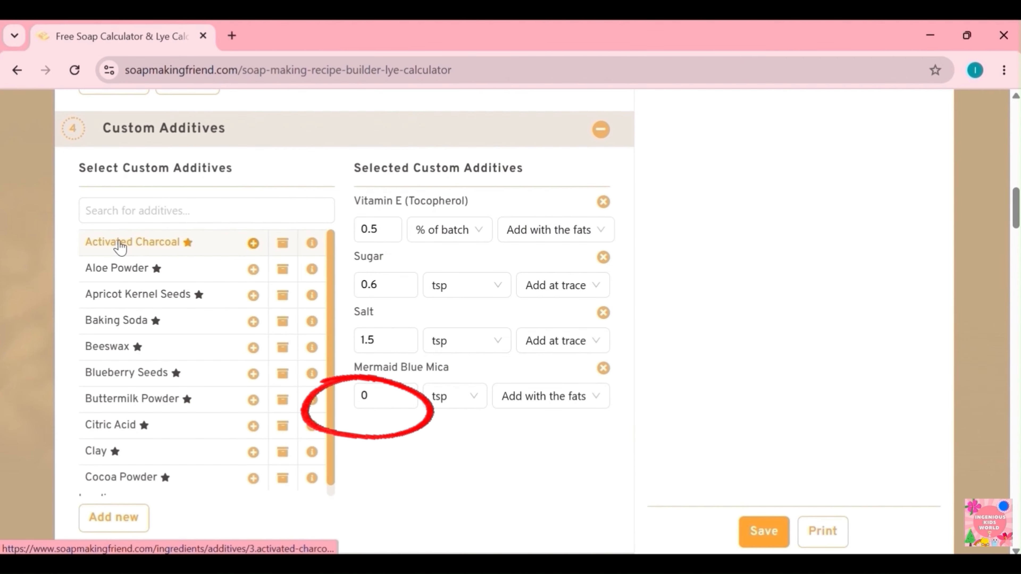
# Copy the Universal Formulation Workflow steps for non-soap products from the Gemini chat into the recipe's Notes and save the recipe
pyautogui.scroll(-10, 558, 463)
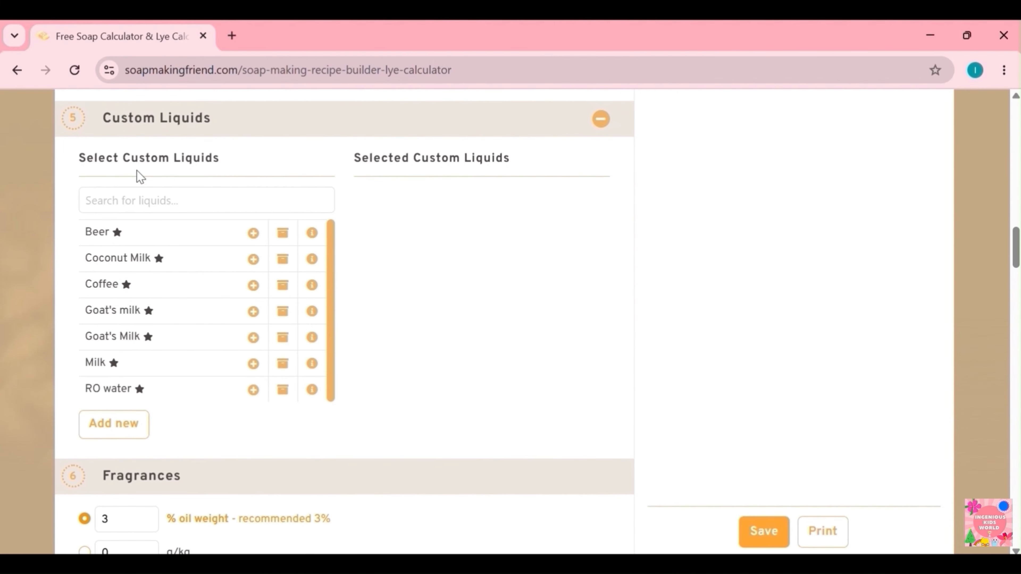
pyautogui.scroll(1, 147, 166)
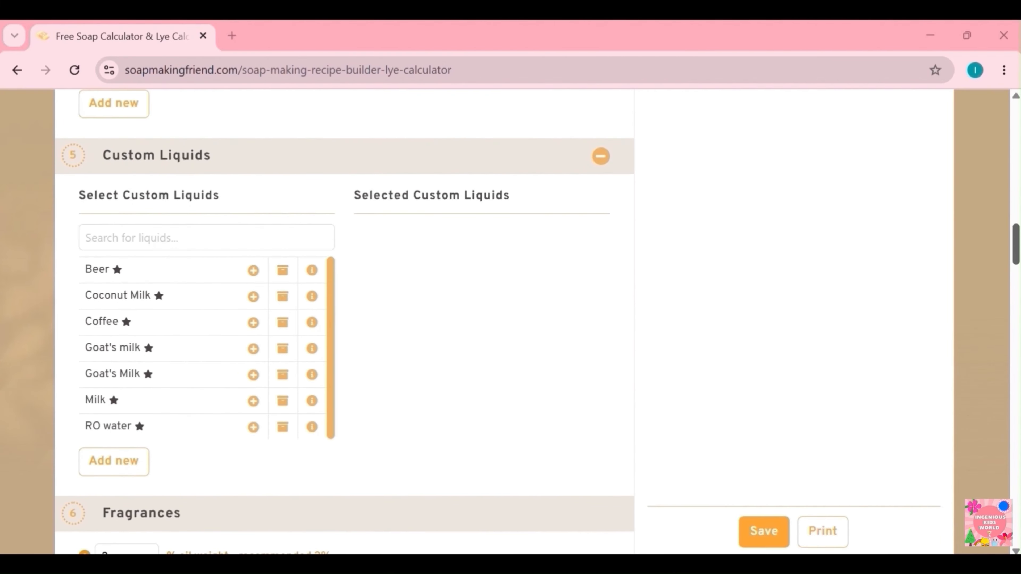
pyautogui.scroll(-7, 154, 257)
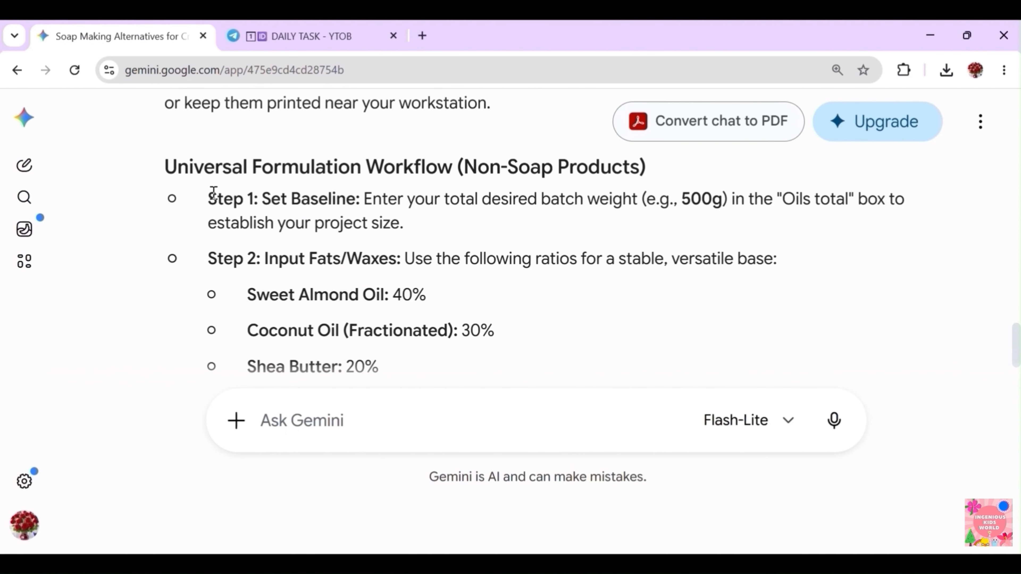
pyautogui.moveTo(213, 192); pyautogui.dragTo(394, 389)
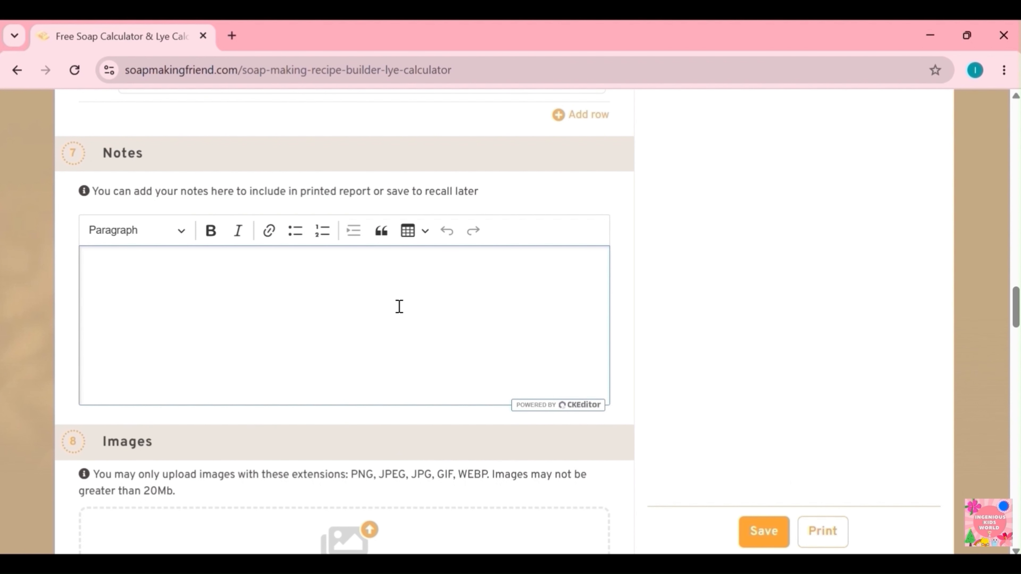
pyautogui.write('Step 1: Set Baseline: Enter your total desired batch weight (e.g., 500g) in the "Oils total" box to establish your project size. Step 2: Input Fats/Waxes: Use the following ratios for a stable, versatile base: Sweet Almond Oil: 40% Coconut Oil (Fractionated): 30% Shea Butter: 20% Jojoba Oil: 10% Step 3: Fragrance Calculation: Manually adjust the fragrance percentage in the "Fragrances" section (visible in image_2.png) to match your specific project needs; the tool will automatically calculate the final weight in grams for you. Step 4: Custom Additives: Use the "Custom Additives" section to add non-oil items like Vitamin E (0.5%–1% for preservation) or exfoliants, then manually enter the weight in grams. Step 5: Efficiency Routine: Once the recipe is set, click "Save" to store your configuration. For future projects, use "Load recipe" to retrieve your saved base instead of re-inputting every ingredient. Ignore the "Custom Liquids" section in image_2.png if you are not using water-replacement liquids, as these are primarily designed for soap chemistry. Step 6: Documentation: After mixing, update your saved recipe notes with observations on texture, scent strength, and skin feel for future improvements.  Important Note on Safety: Since the calculator does not track preservation, always calculate your preservative usage separately if your product contains water (e.g., lotions or creams) to ensure safety.')
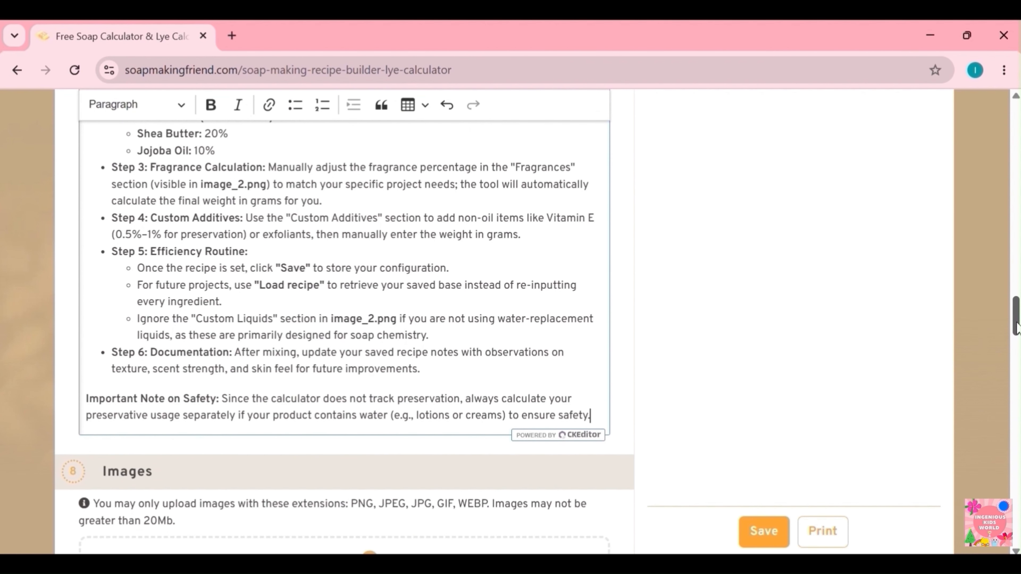
pyautogui.moveTo(1016, 328); pyautogui.dragTo(1016, 342)
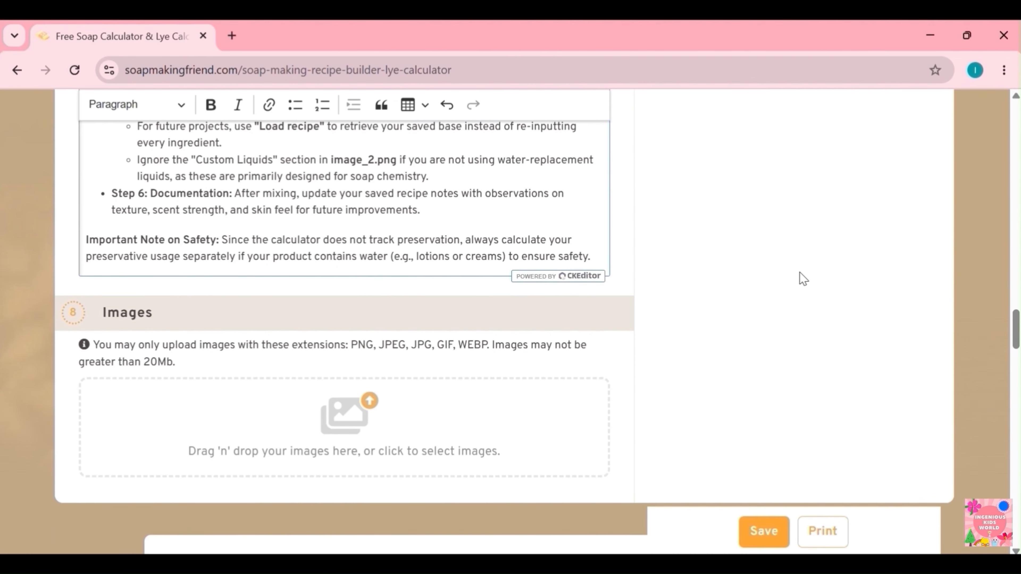
pyautogui.click(762, 530)
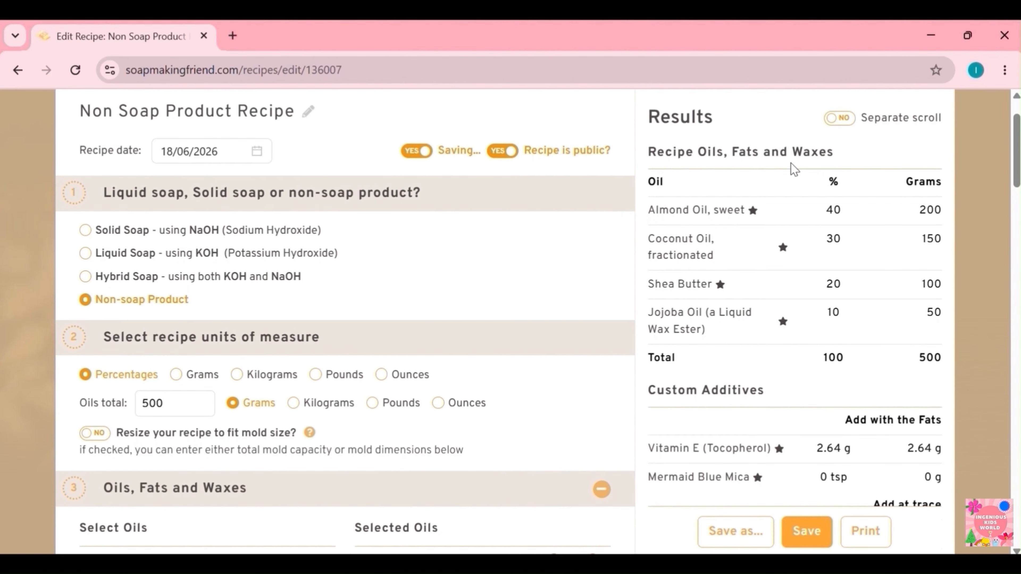
# Set the amount of Mermaid Blue Mica to 1 tsp in the selected custom additives
pyautogui.scroll(2, 790, 169)
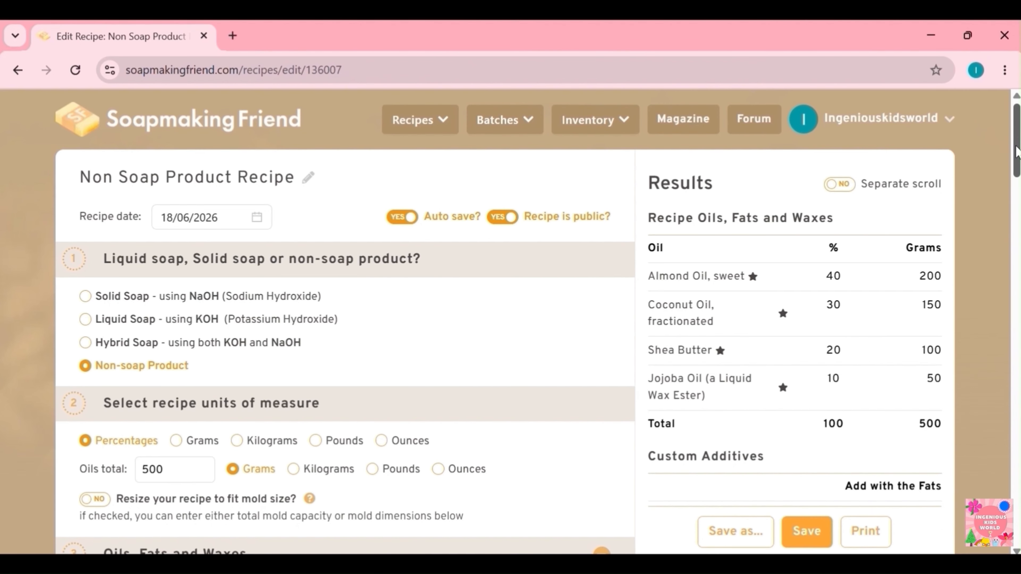
pyautogui.scroll(-5, 678, 241)
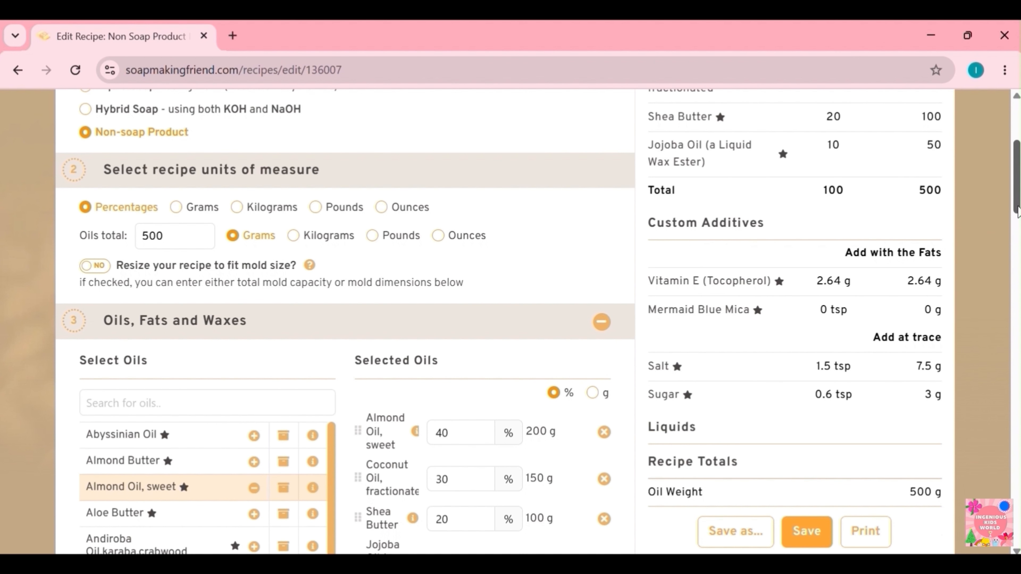
pyautogui.moveTo(1017, 211); pyautogui.dragTo(1017, 231)
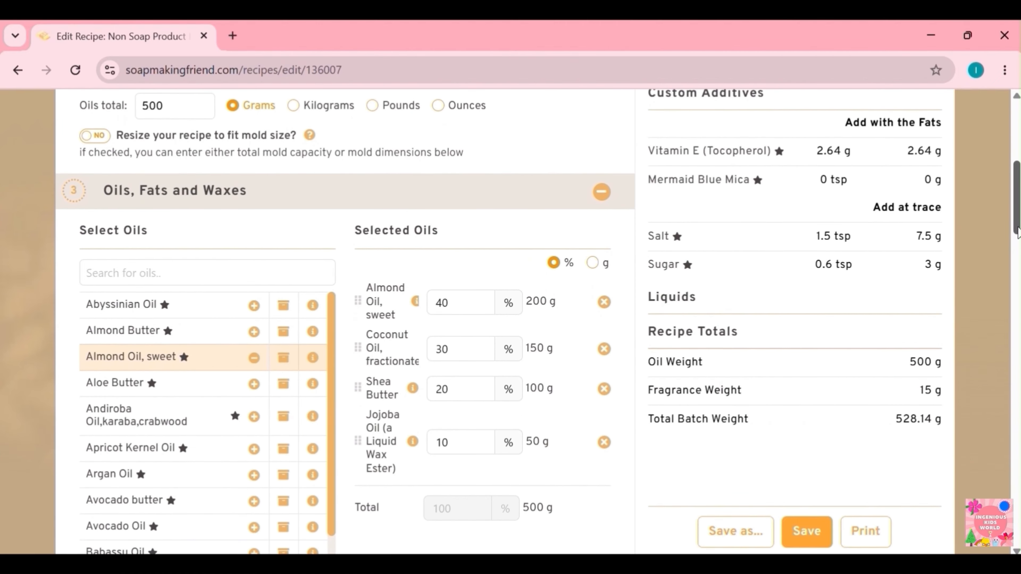
pyautogui.moveTo(1018, 231); pyautogui.dragTo(1017, 237)
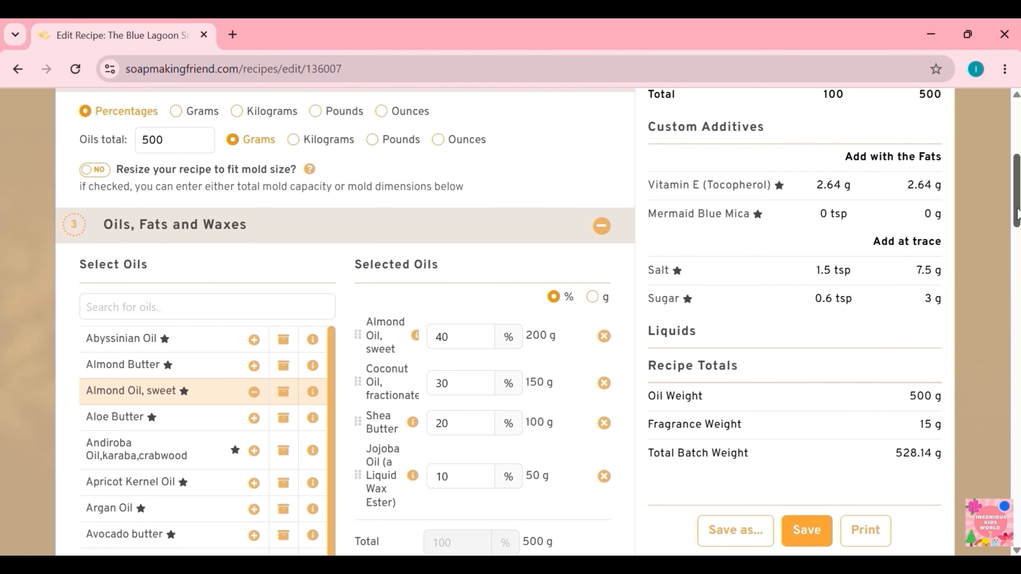
pyautogui.moveTo(1018, 213); pyautogui.dragTo(1018, 270)
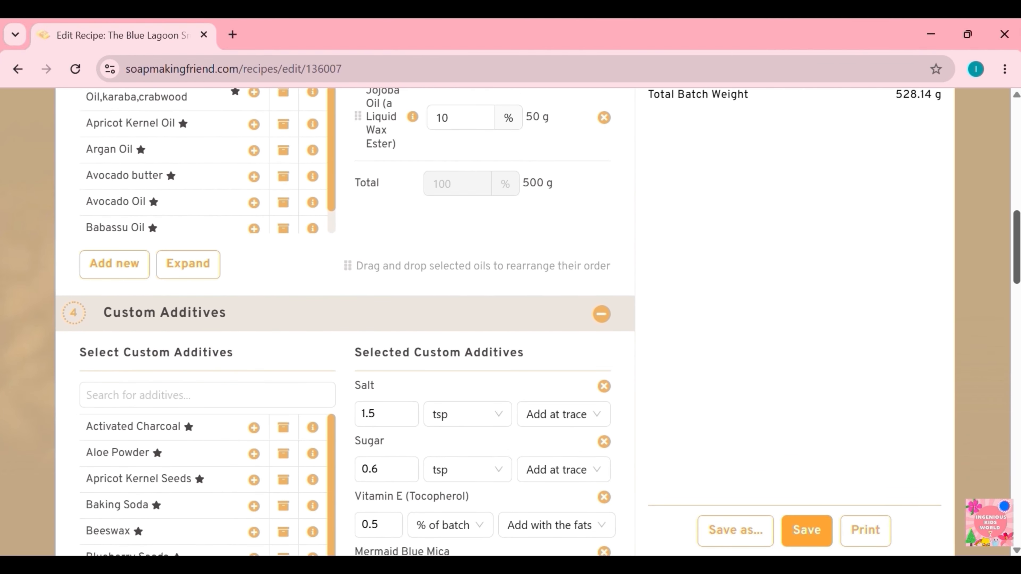
pyautogui.scroll(-4, 386, 445)
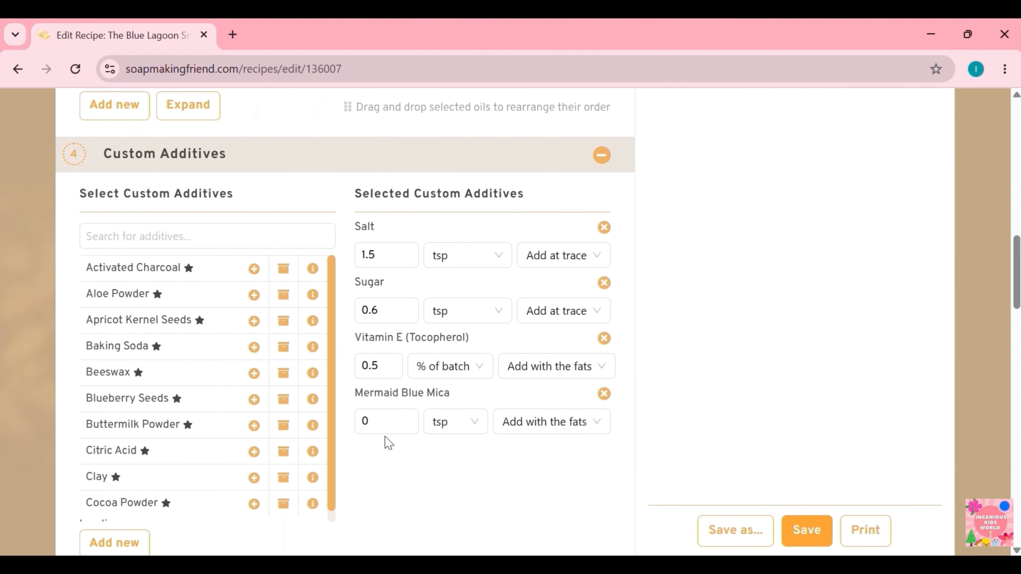
pyautogui.click(386, 422)
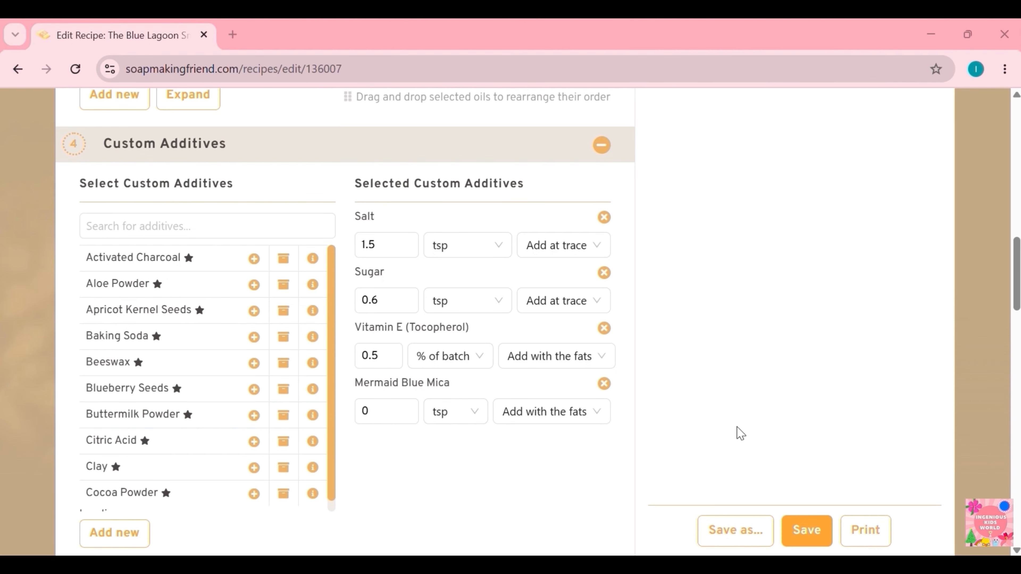
pyautogui.scroll(7, 1014, 278)
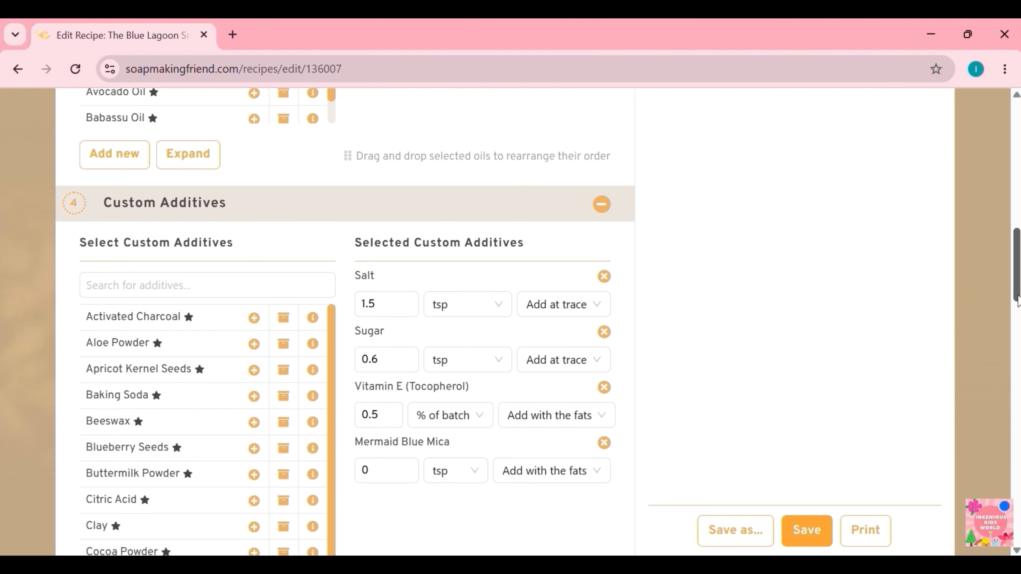
pyautogui.scroll(5, 801, 229)
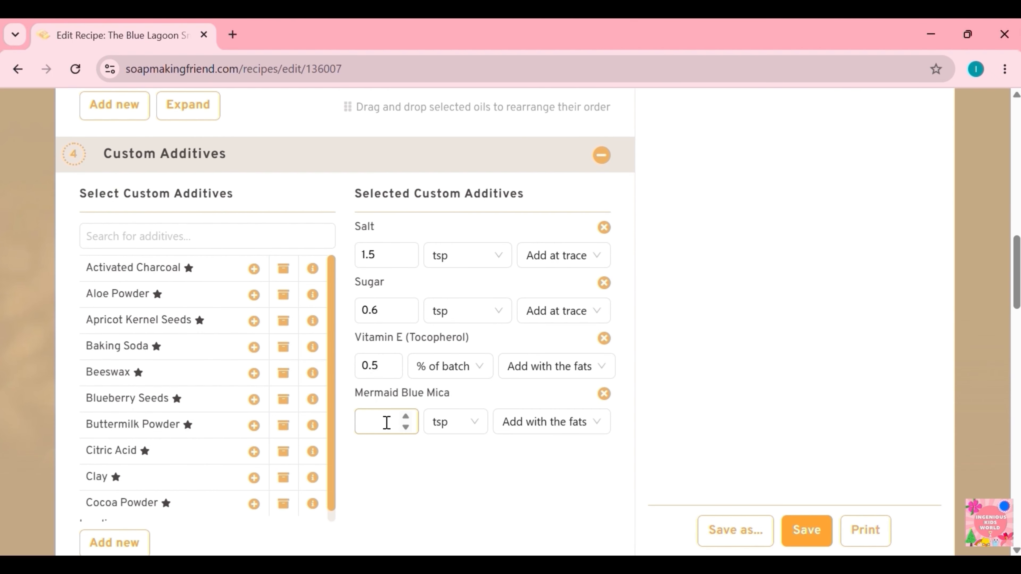
pyautogui.write('1')
pyautogui.click(461, 464)
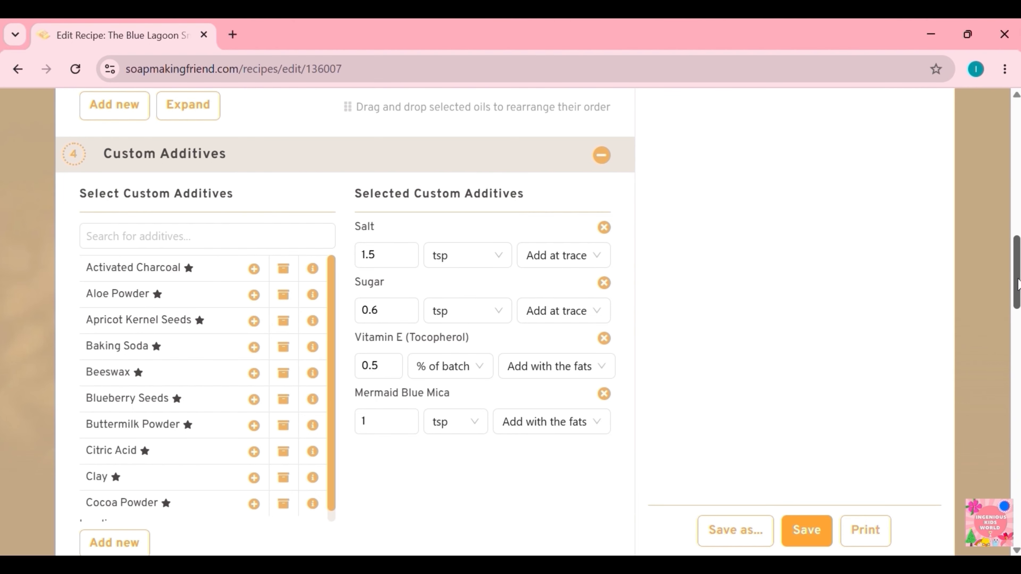
# Check the updated additive amounts and recipe totals, and save The Blue Lagoon Smoothing Scrub Recipe
pyautogui.moveTo(1017, 283); pyautogui.dragTo(1018, 203)
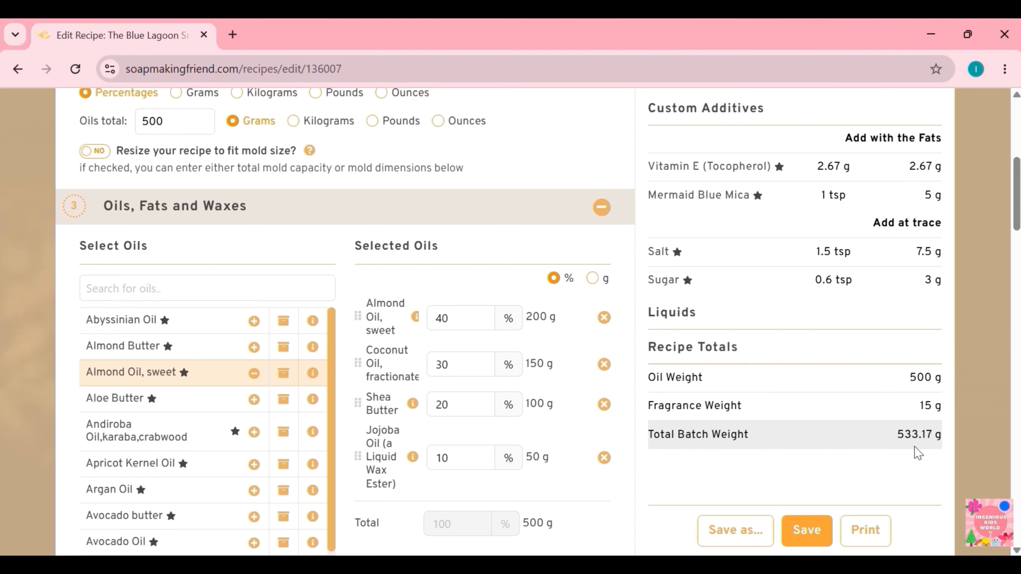
pyautogui.click(807, 531)
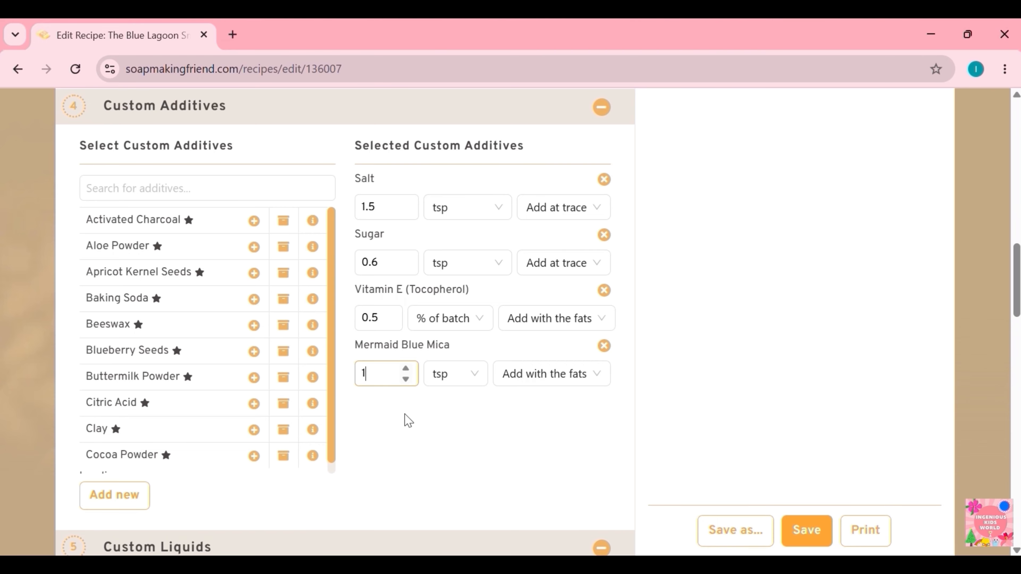
pyautogui.click(408, 420)
pyautogui.click(800, 535)
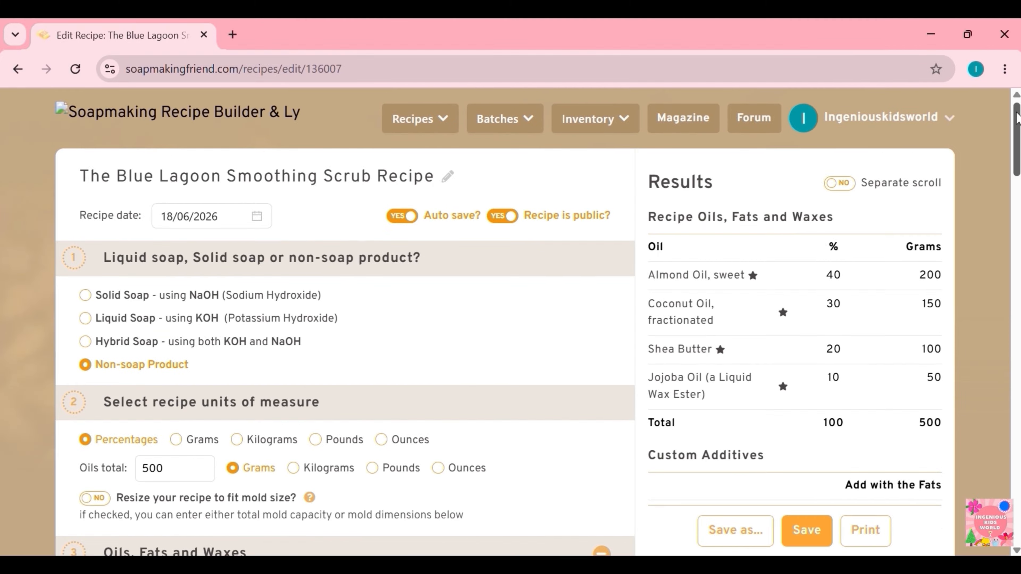
pyautogui.moveTo(1017, 119); pyautogui.dragTo(1016, 130)
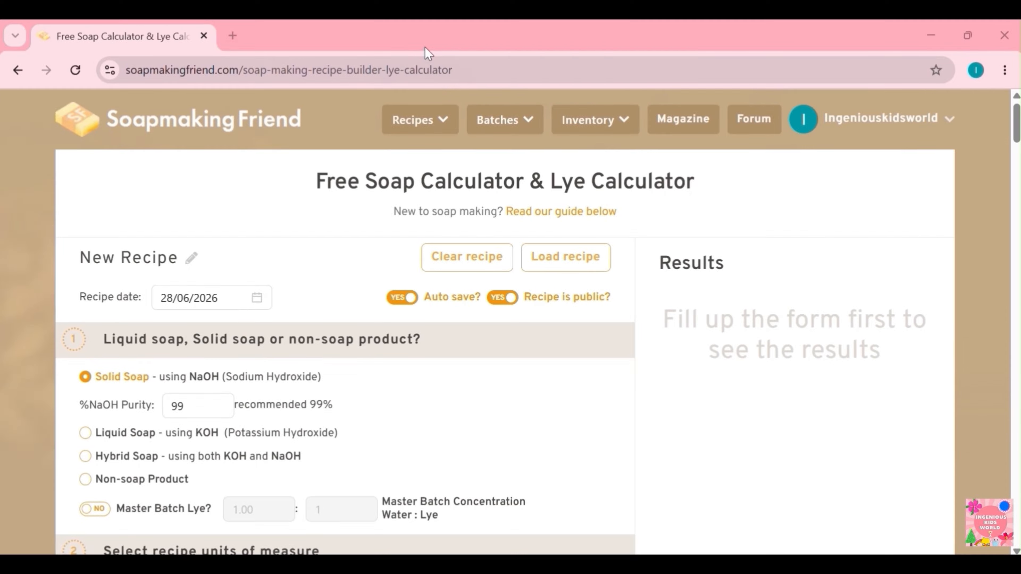
# Start a new batch from the Lavender Exfoliating Bar Recipe and set its batch code to LAV-EXF-2026-001
pyautogui.click(493, 129)
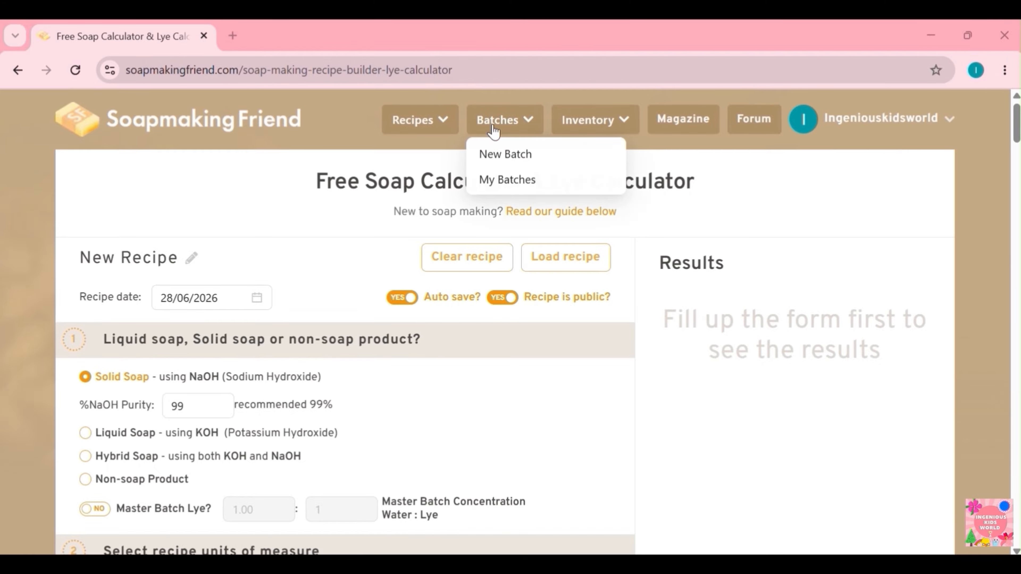
pyautogui.click(495, 156)
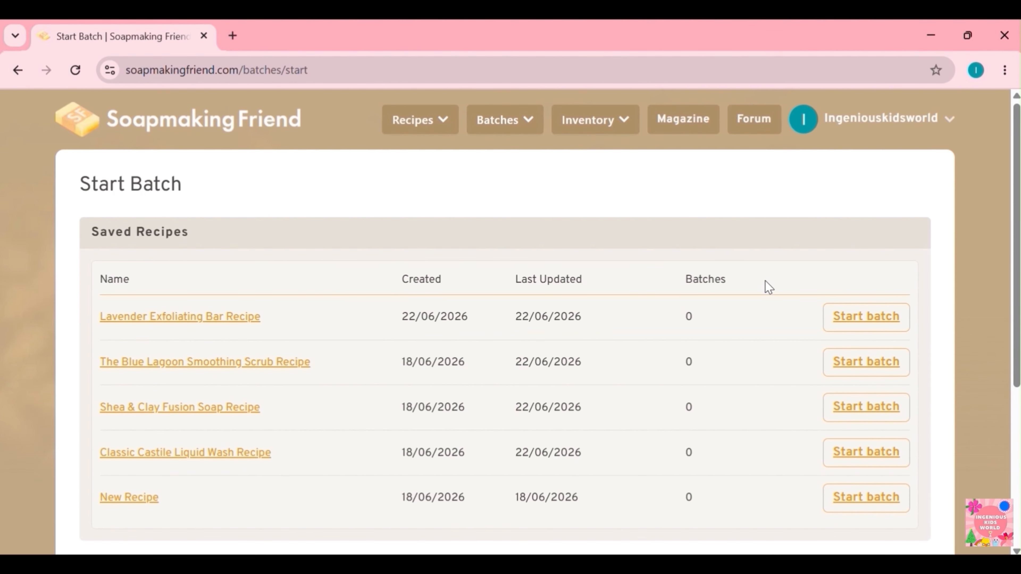
pyautogui.click(864, 317)
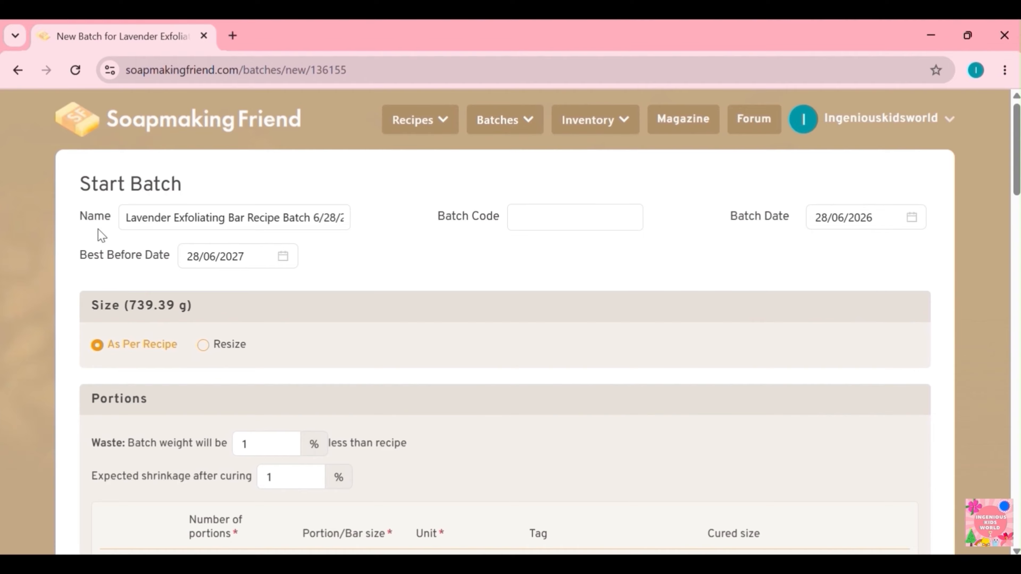
pyautogui.click(523, 223)
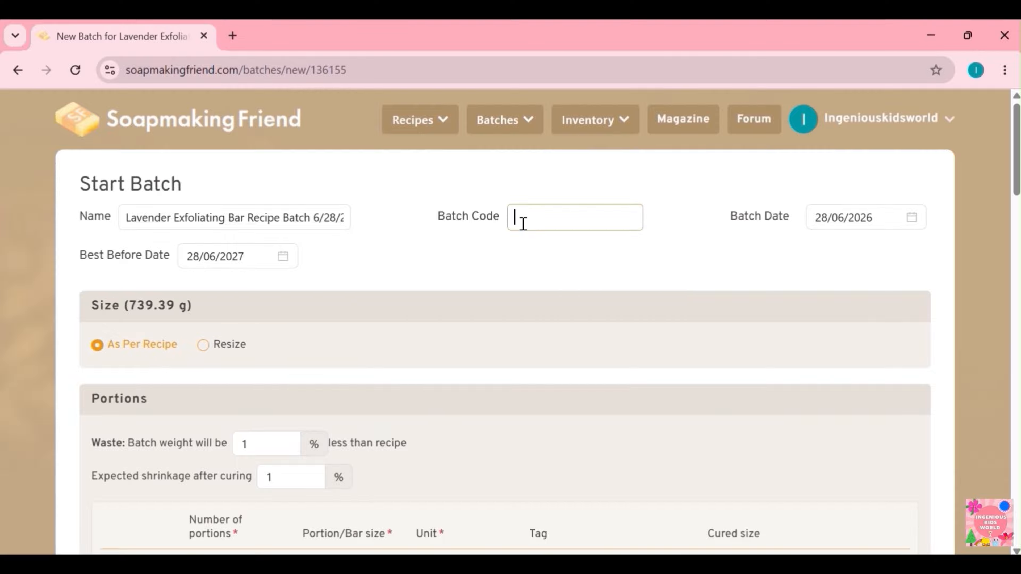
pyautogui.write('LAV-EXF-2026-001')
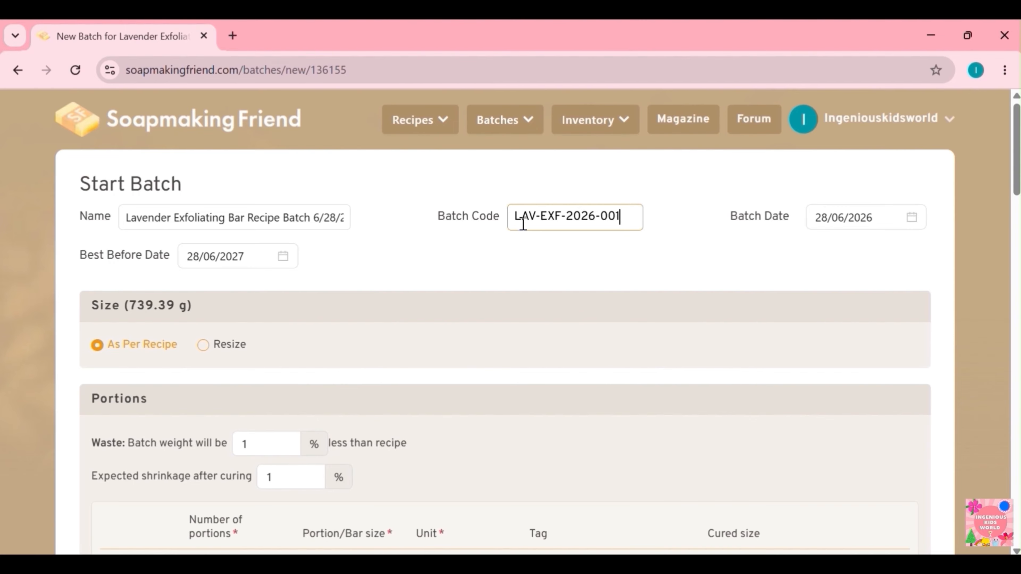
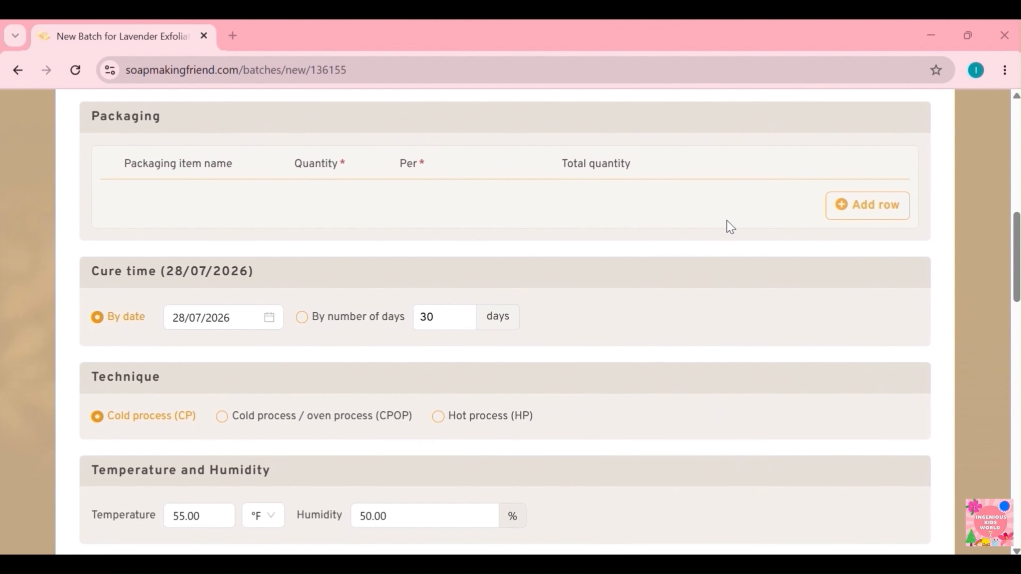
# Add a Box packaging item to the batch with a quantity of 10 per total
pyautogui.click(855, 214)
pyautogui.click(193, 201)
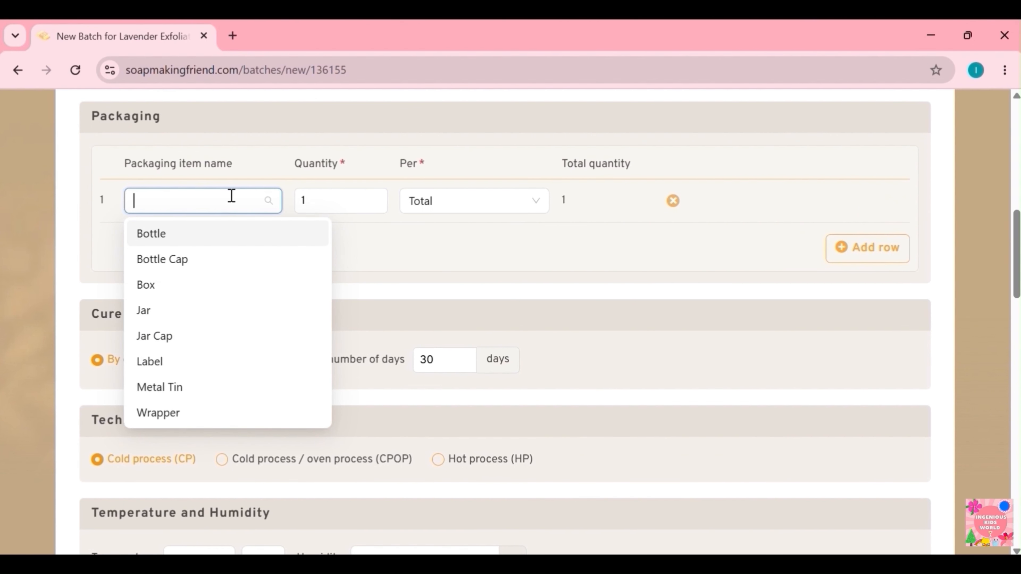
pyautogui.click(162, 287)
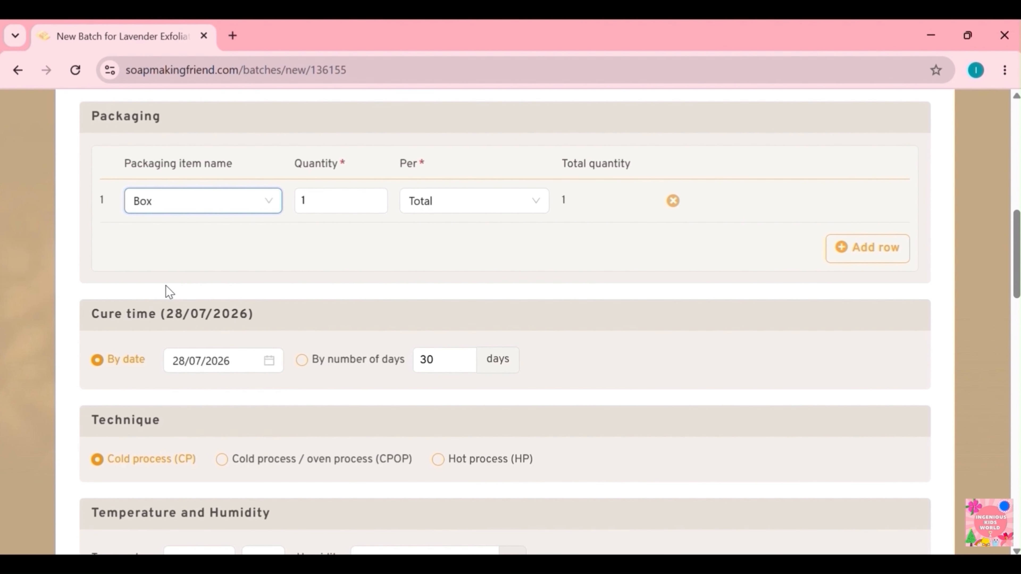
pyautogui.click(317, 198)
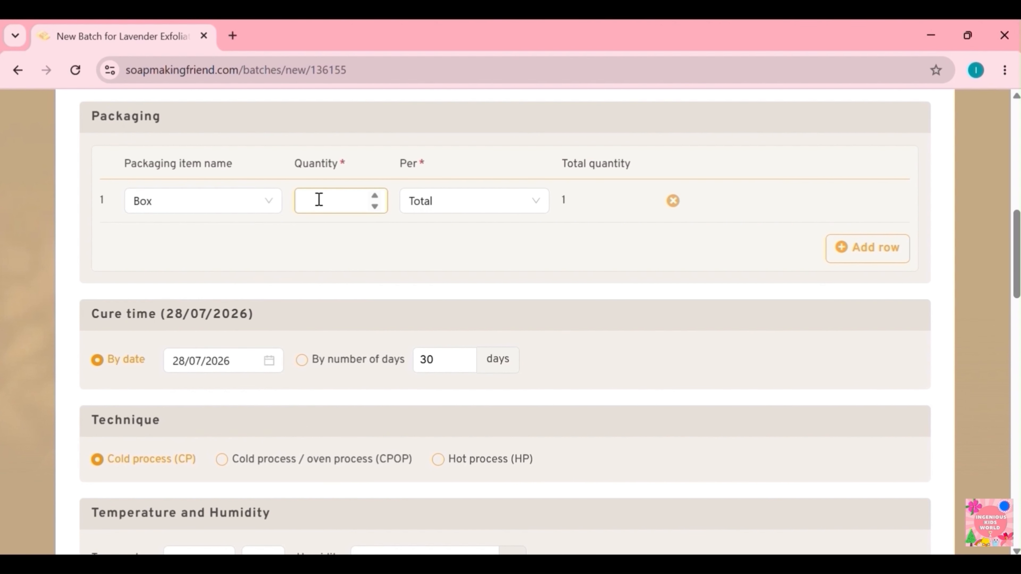
pyautogui.write('10')
# Set the batch temperature to 72 °F
pyautogui.scroll(-4, 570, 264)
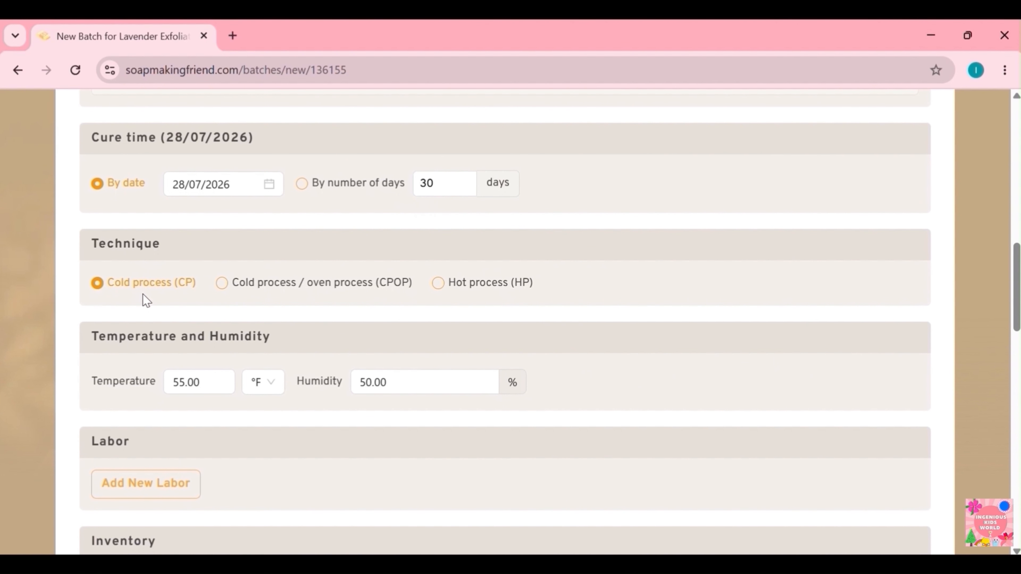
pyautogui.scroll(-5, 149, 295)
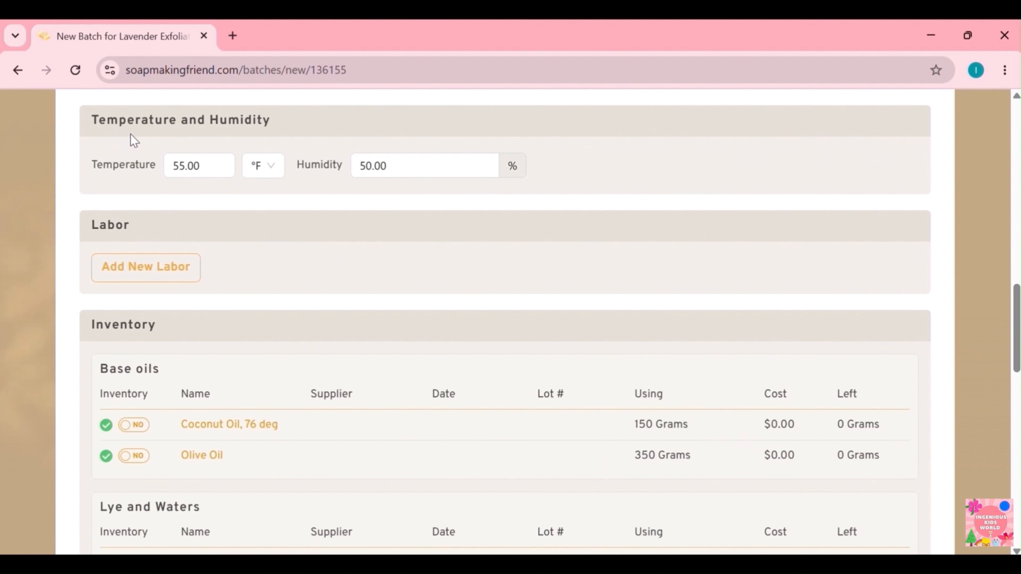
pyautogui.click(193, 162)
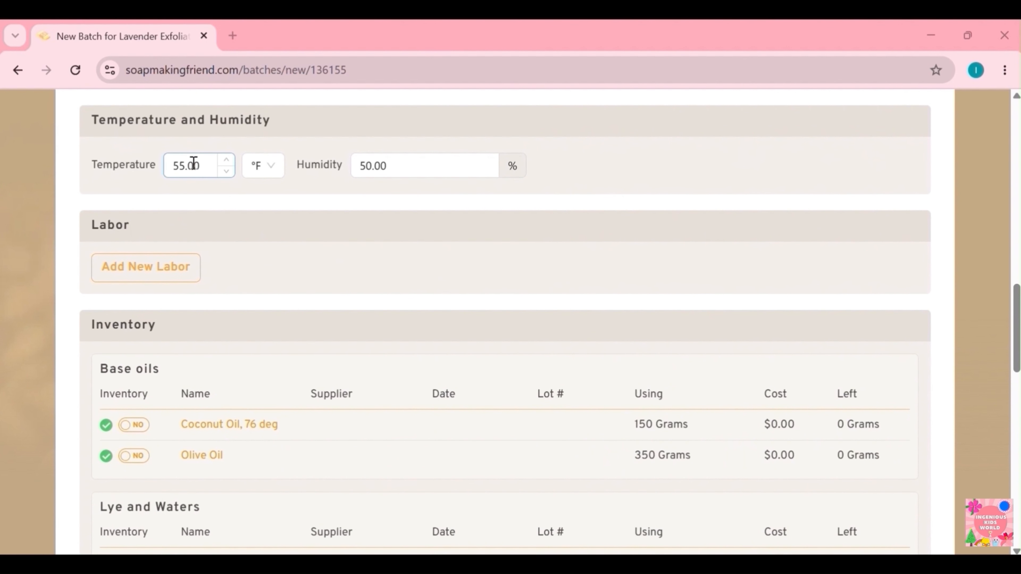
pyautogui.click(187, 167)
pyautogui.press('BackSpace')
pyautogui.press('BackSpace')
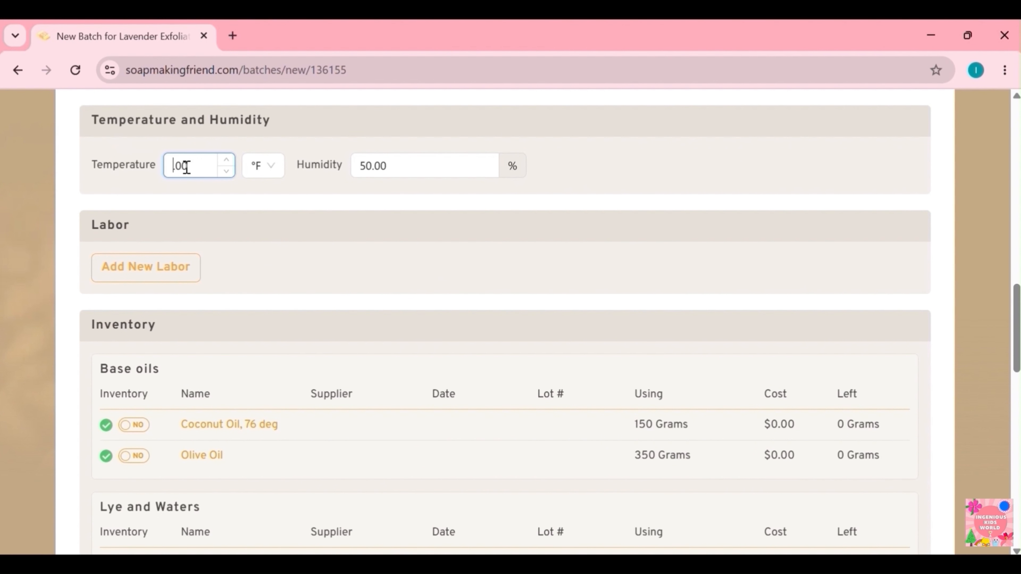
pyautogui.write('72')
# Add three Soap Production labor entries: Batch Preparation at $5, Mixing & Pouring at $10, and Cutting & Beveling at $5
pyautogui.click(188, 271)
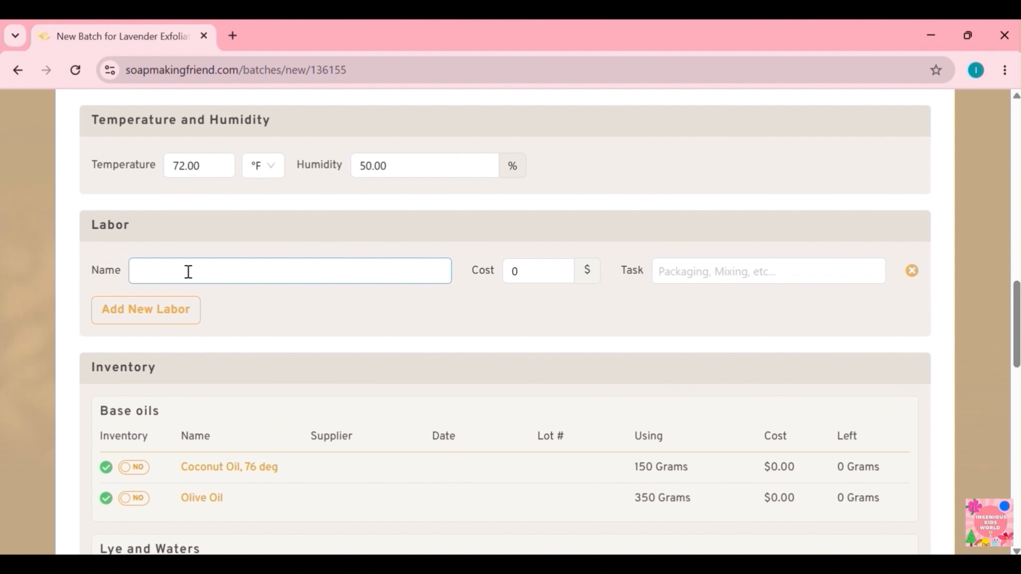
pyautogui.write('Soap Production')
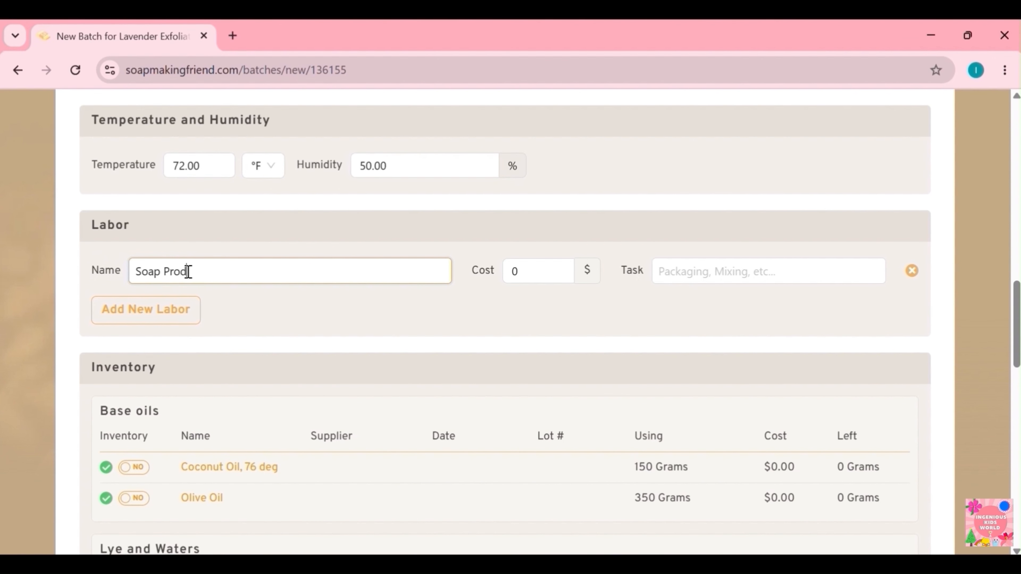
pyautogui.doubleClick(139, 269)
pyautogui.hotkey('shift', 'Right')
pyautogui.hotkey('shift', 'Right')
pyautogui.hotkey('shift', 'Right')
pyautogui.hotkey('shift', 'Right')
pyautogui.hotkey('shift', 'Right')
pyautogui.hotkey('shift', 'Right')
pyautogui.hotkey('shift', 'Right')
pyautogui.hotkey('shift', 'Right')
pyautogui.hotkey('shift', 'Right')
pyautogui.hotkey('shift', 'Right')
pyautogui.click(531, 276)
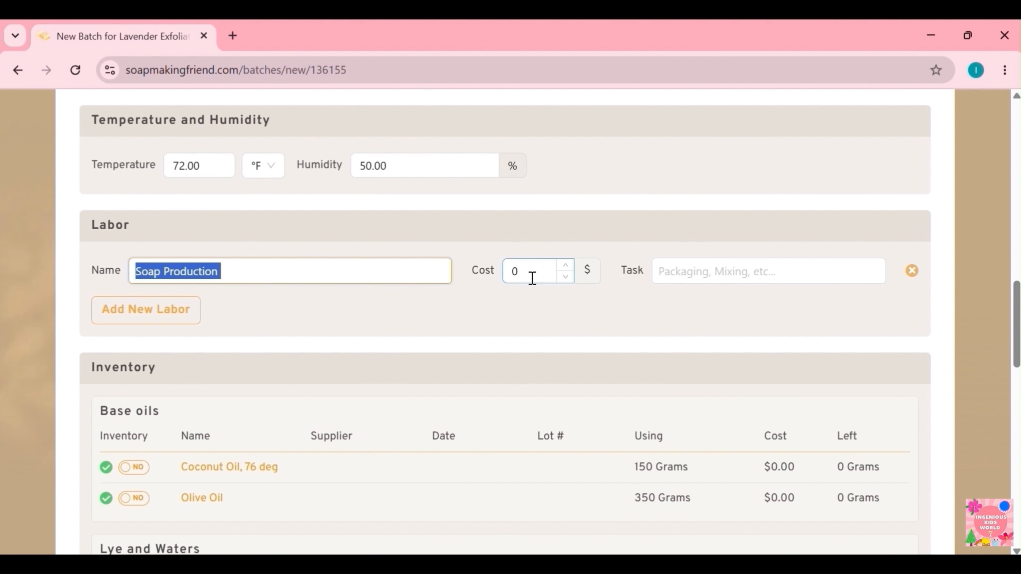
pyautogui.write('5')
pyautogui.click(691, 270)
pyautogui.write('Batch Preparation')
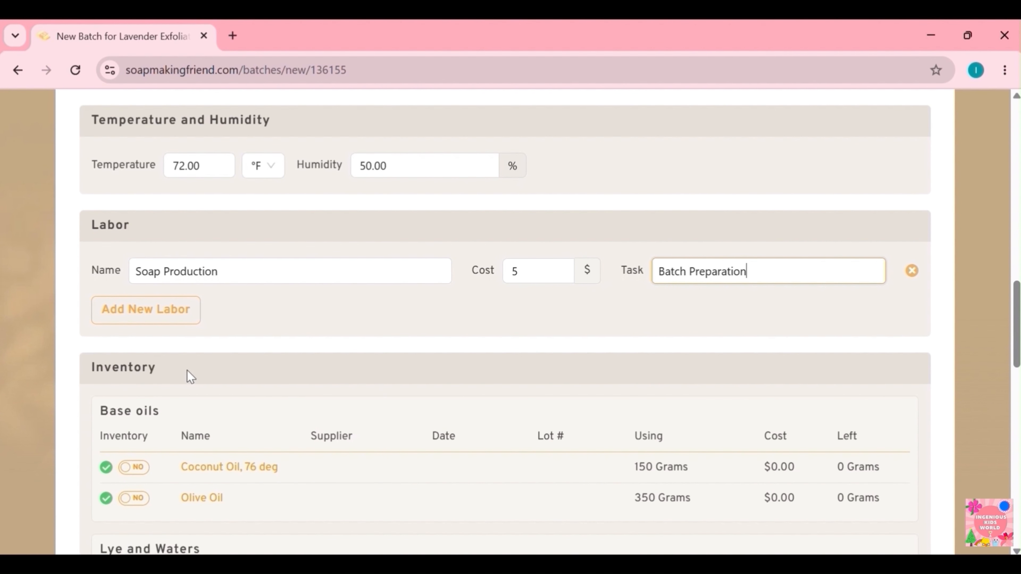
pyautogui.click(173, 309)
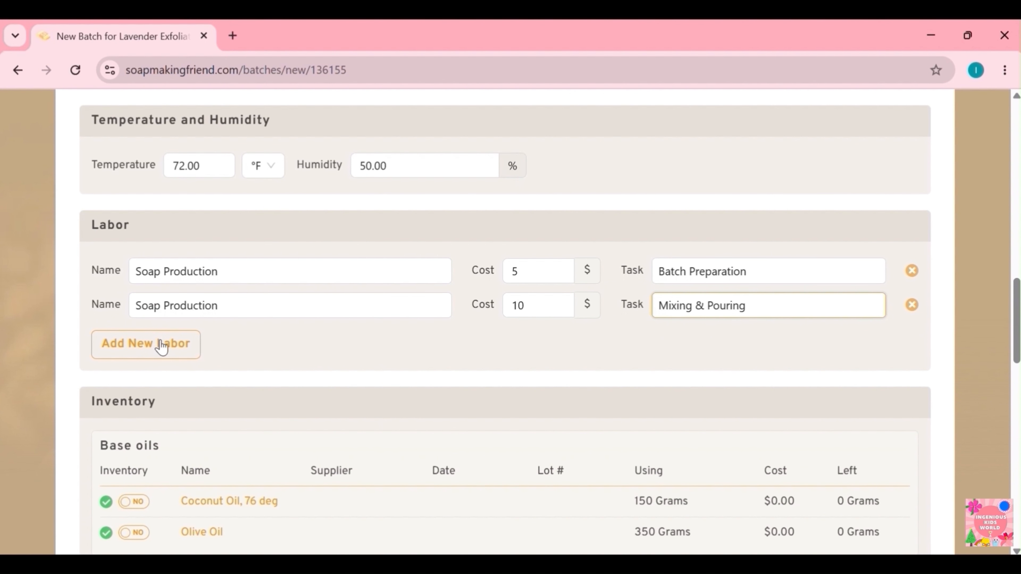
pyautogui.click(160, 344)
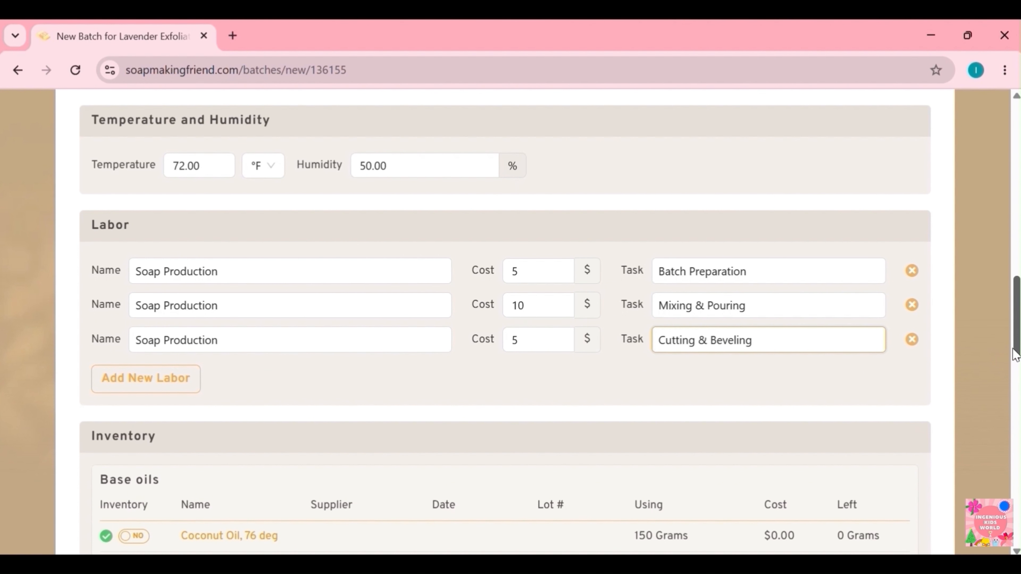
# Copy the Lavender Exfolia soapmaking batch log from the Gemini chat into the batch's notes
pyautogui.moveTo(1015, 353); pyautogui.dragTo(1015, 477)
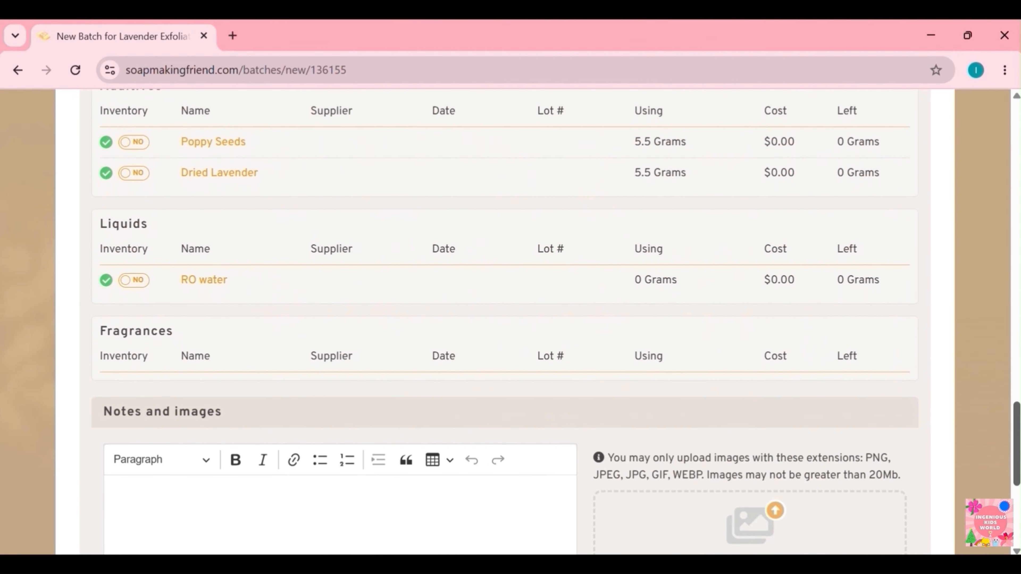
pyautogui.scroll(-6, 508, 456)
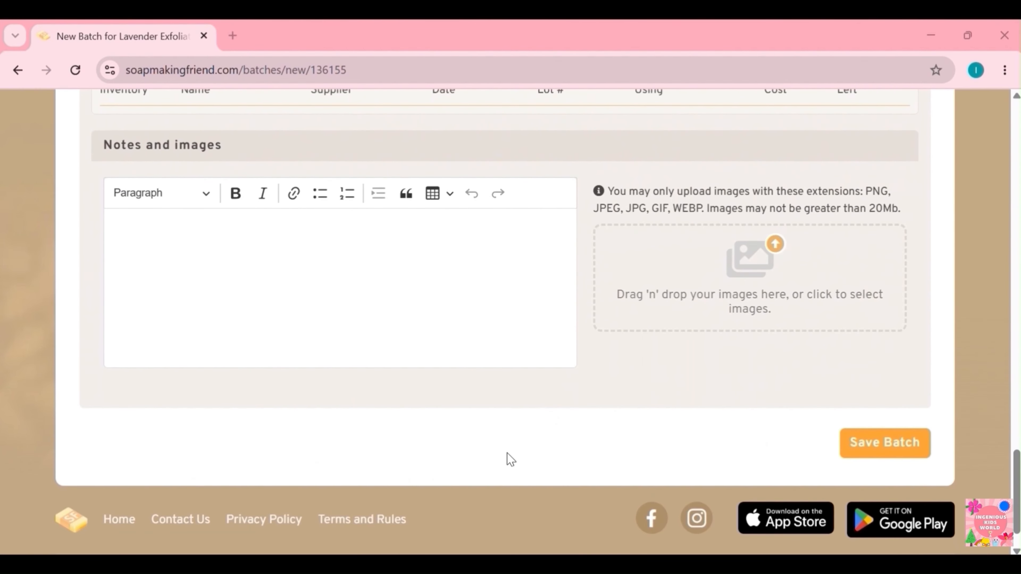
pyautogui.hotkey('alt', 'Tab')
pyautogui.scroll(-5, 786, 399)
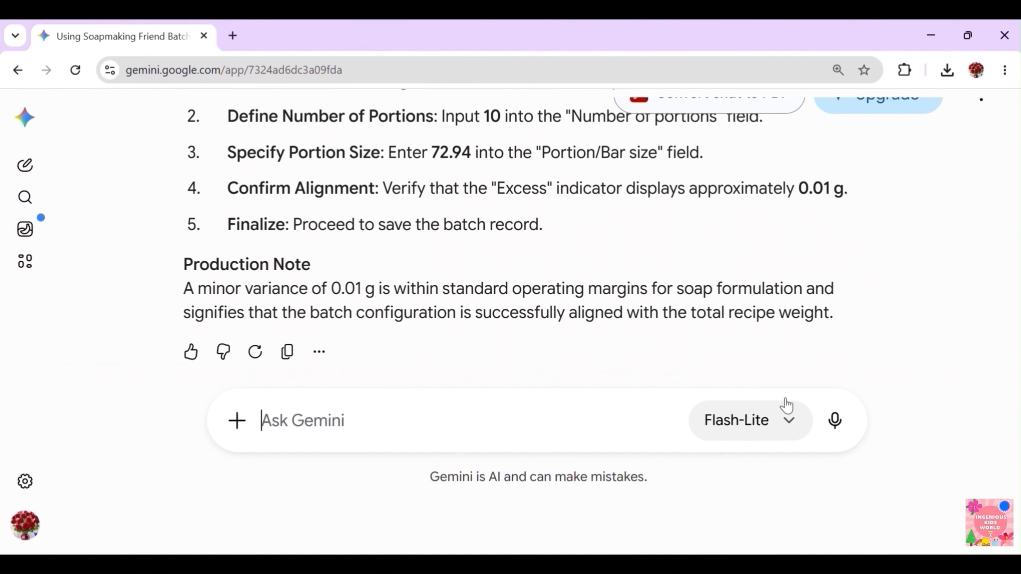
pyautogui.click(286, 351)
pyautogui.hotkey('alt', 'Tab')
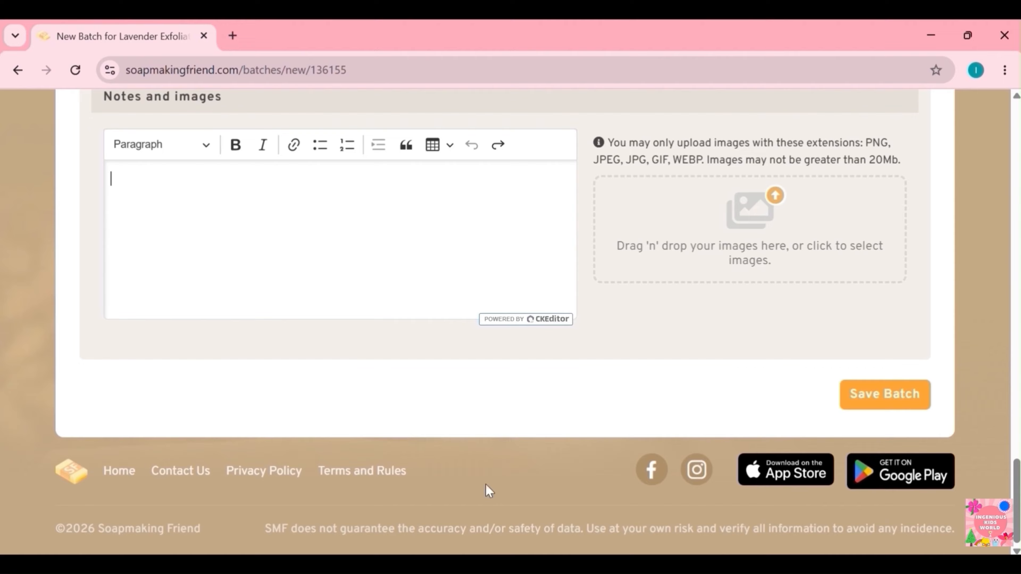
pyautogui.hotkey('ctrl', 'v')
pyautogui.scroll(5, 518, 257)
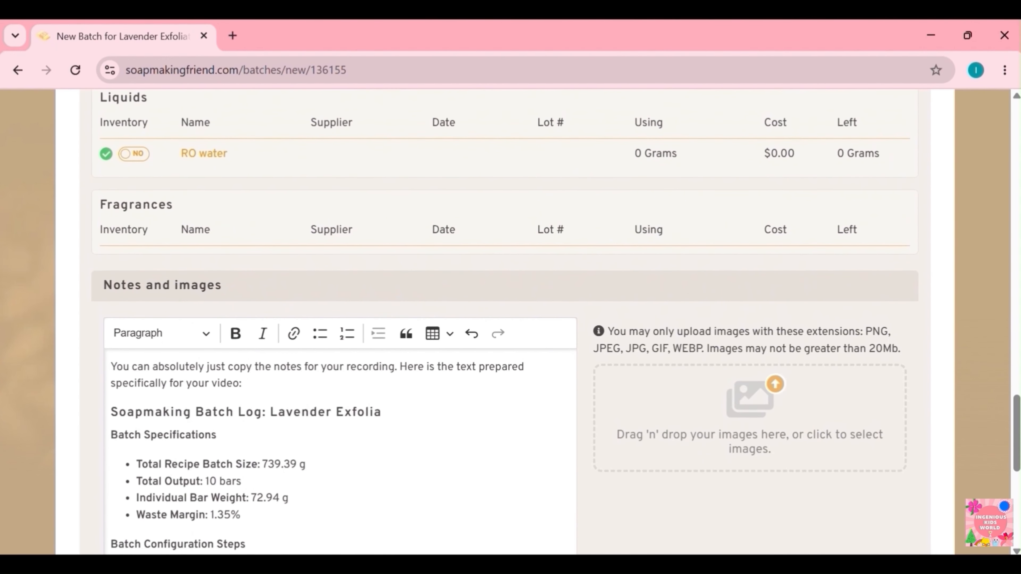
# Upload the image "Solid Soap final exfoliating scrub Batch process" to the batch and save the batch
pyautogui.scroll(-4, 743, 243)
pyautogui.click(744, 243)
pyautogui.click(514, 297)
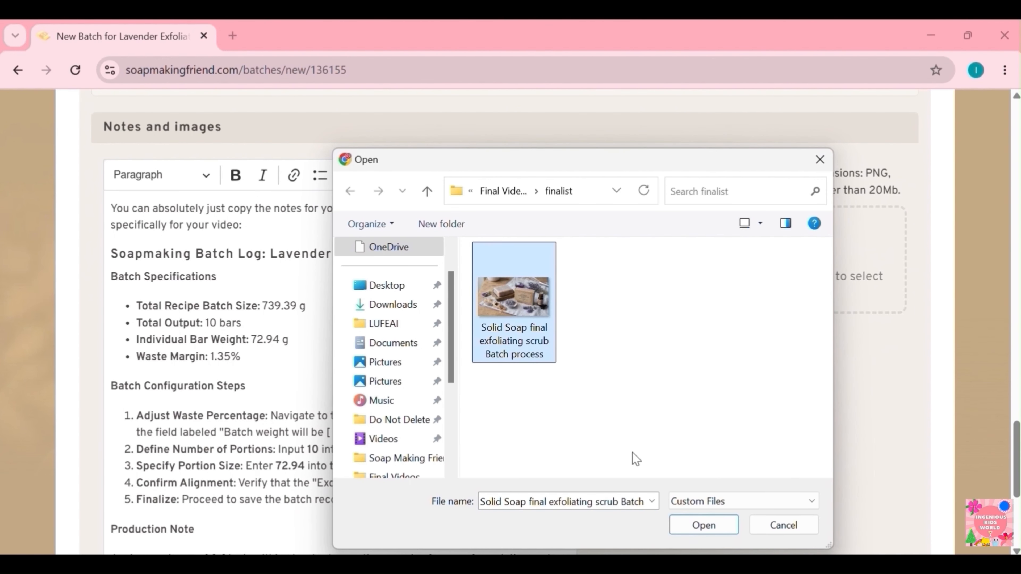
pyautogui.click(686, 525)
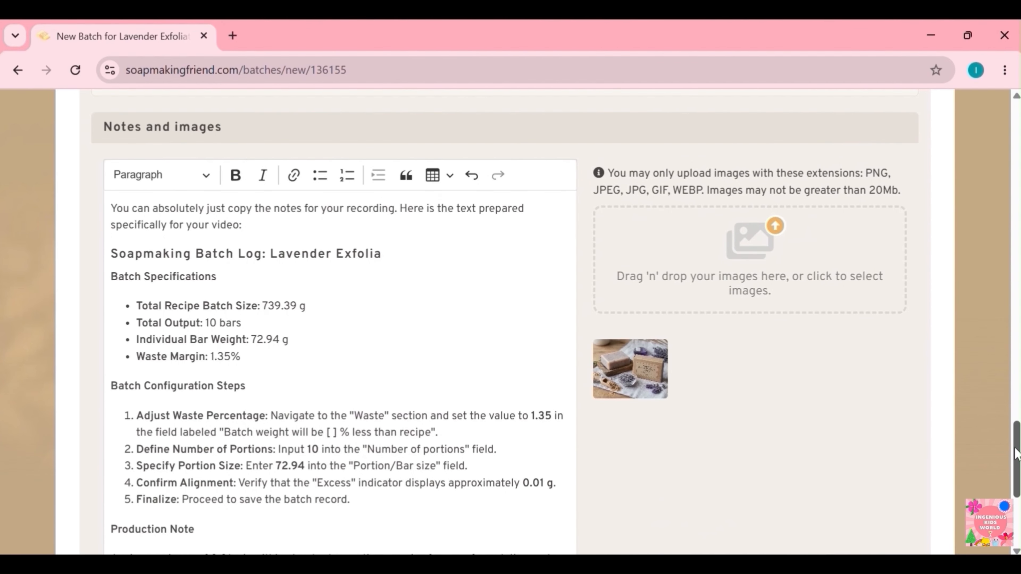
pyautogui.scroll(-5, 1015, 454)
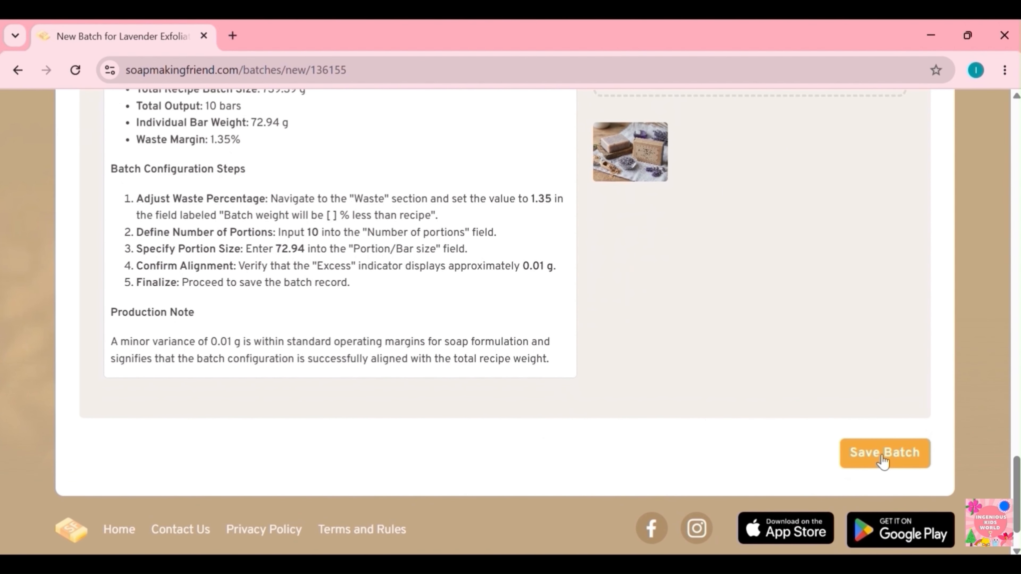
pyautogui.click(882, 458)
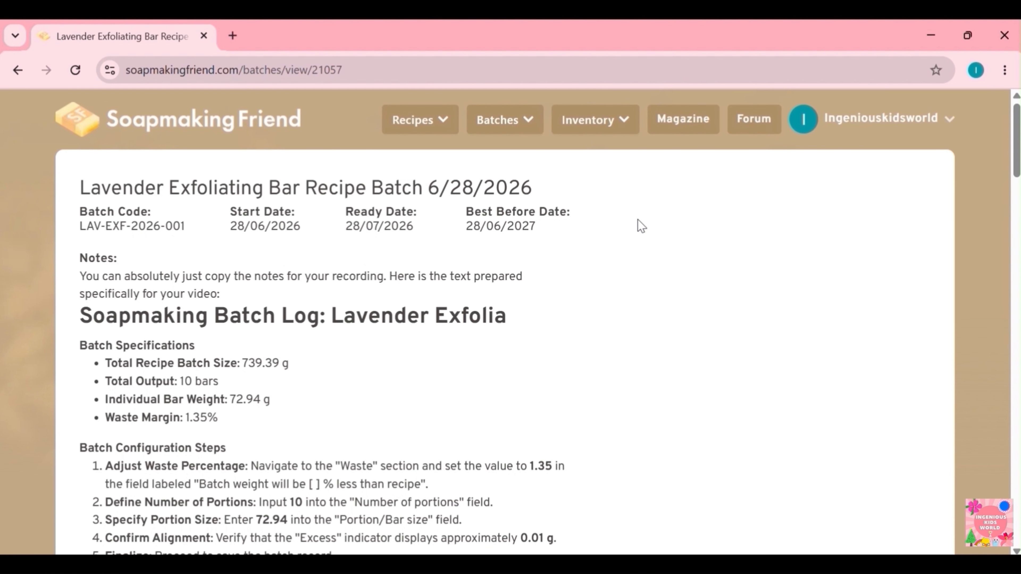
# Open the Lavender Exfoliating Bar Recipe batch from My Batches and review its notes, details and portions
pyautogui.click(513, 120)
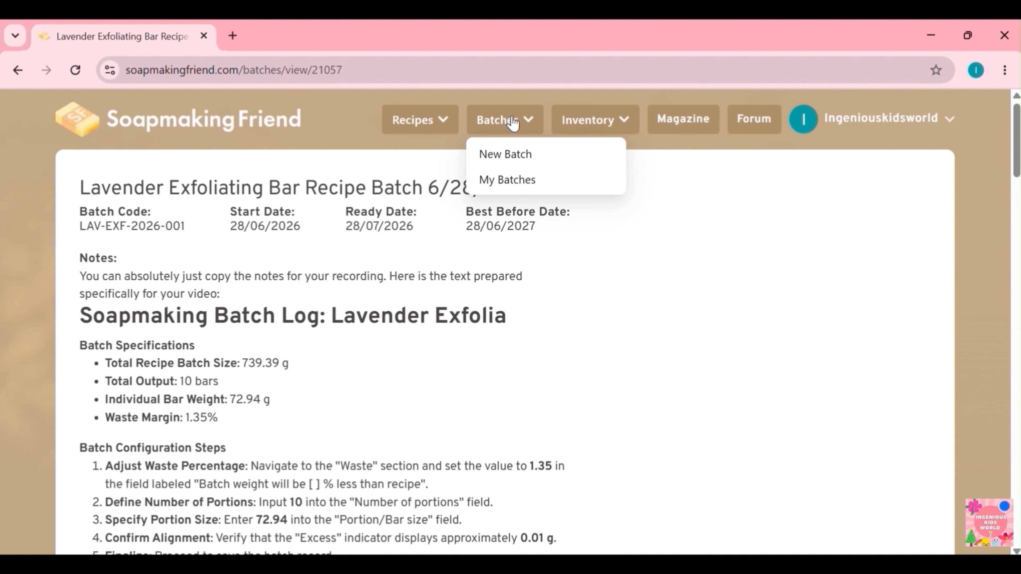
pyautogui.click(509, 186)
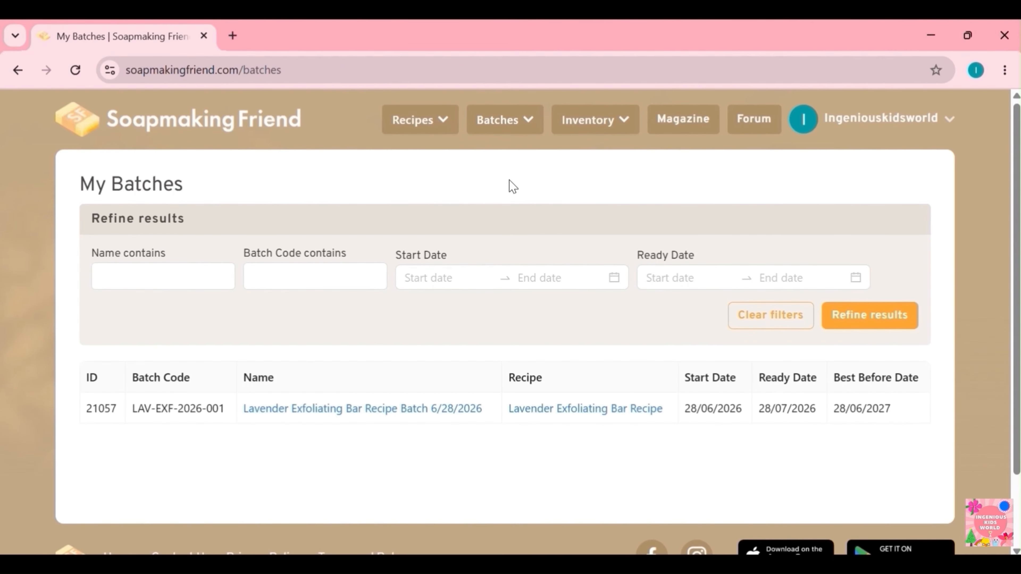
pyautogui.scroll(-3, 1015, 197)
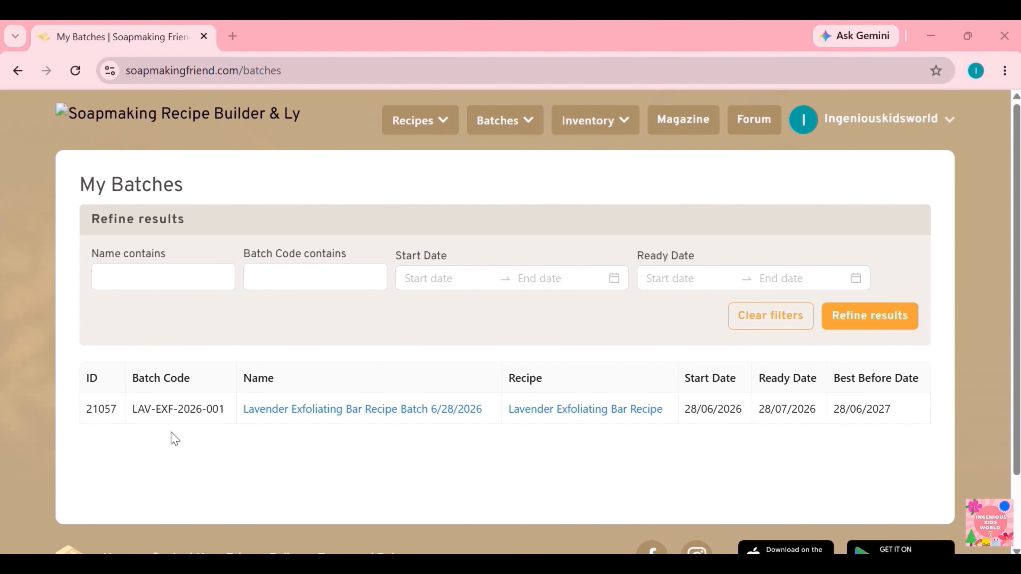
pyautogui.scroll(-1, 339, 369)
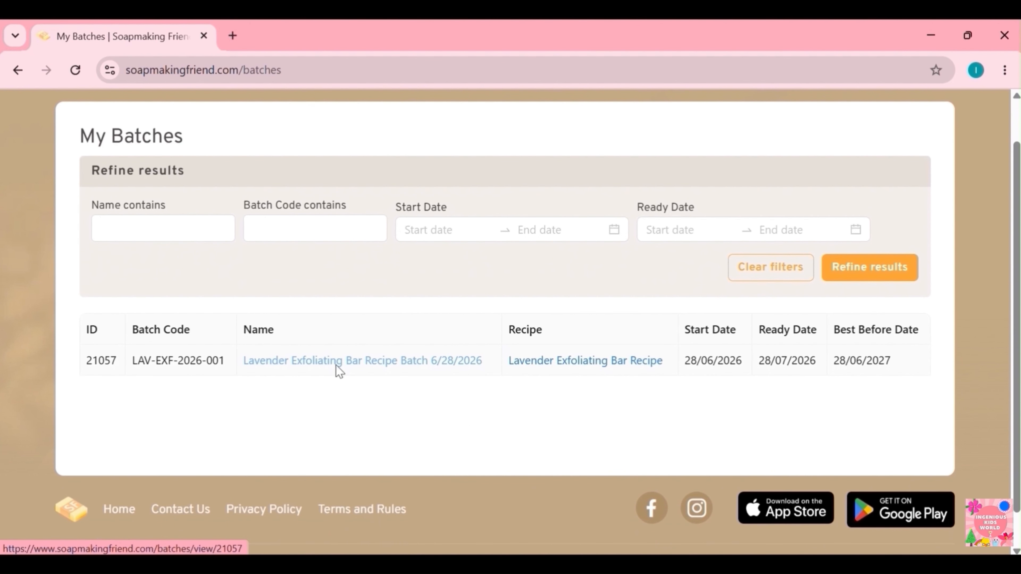
pyautogui.click(335, 365)
pyautogui.moveTo(1017, 164); pyautogui.dragTo(1019, 229)
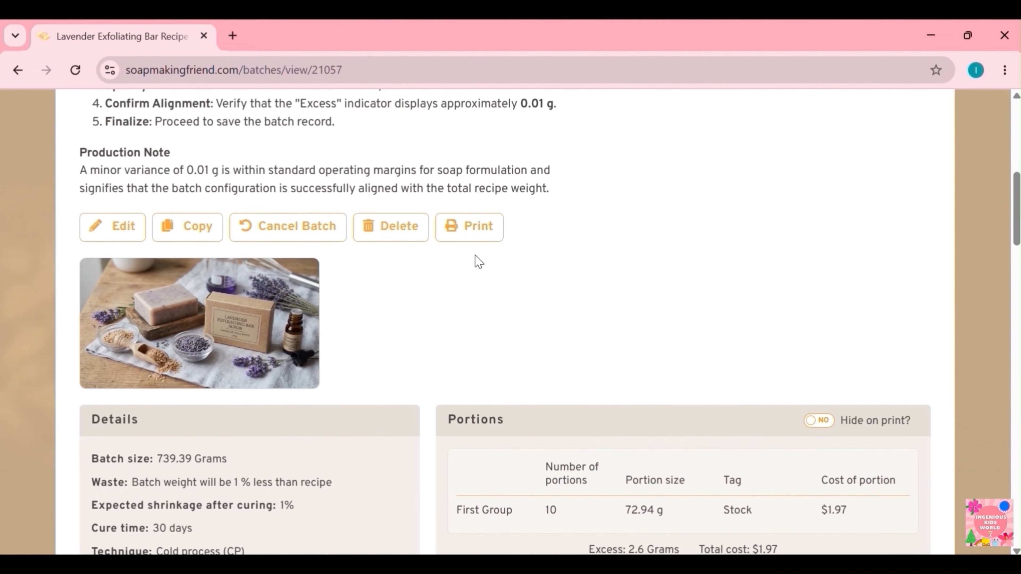
pyautogui.scroll(-6, 474, 260)
pyautogui.scroll(-5, 510, 322)
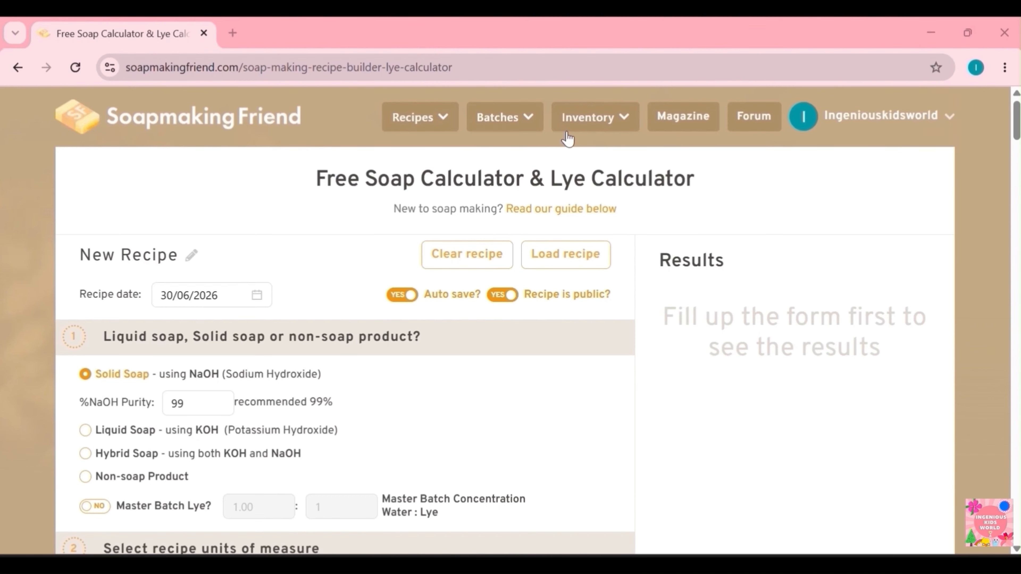
# Add a supply location named "Workshop Shelve" with the description "Main Storage for Oils and Additives" and save it
pyautogui.click(570, 130)
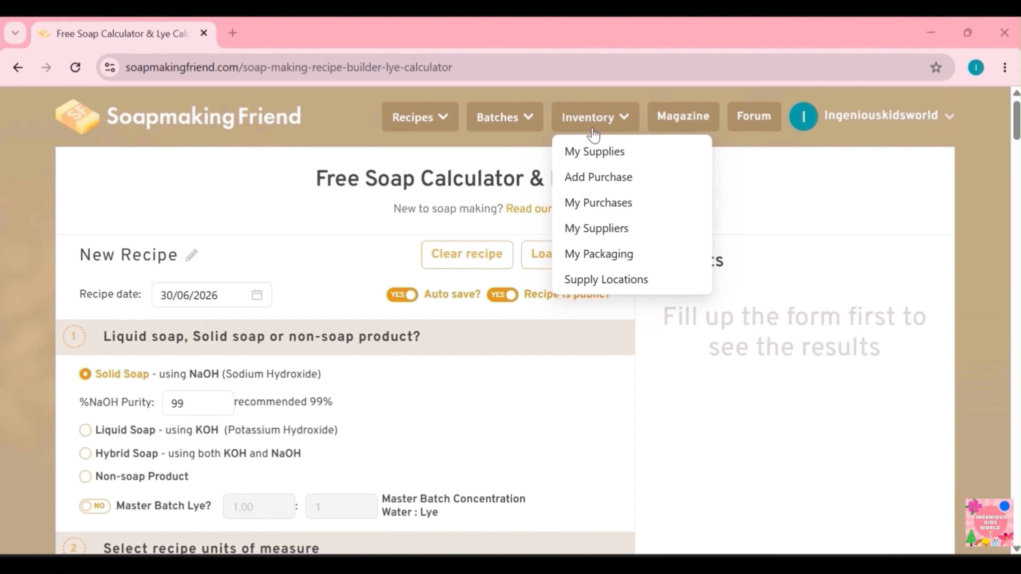
pyautogui.click(617, 283)
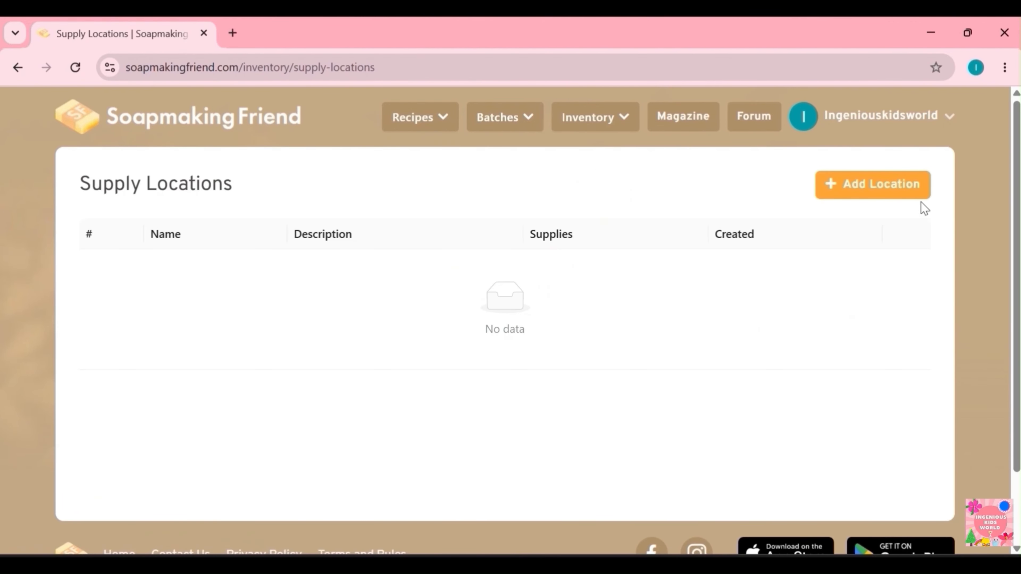
pyautogui.click(904, 195)
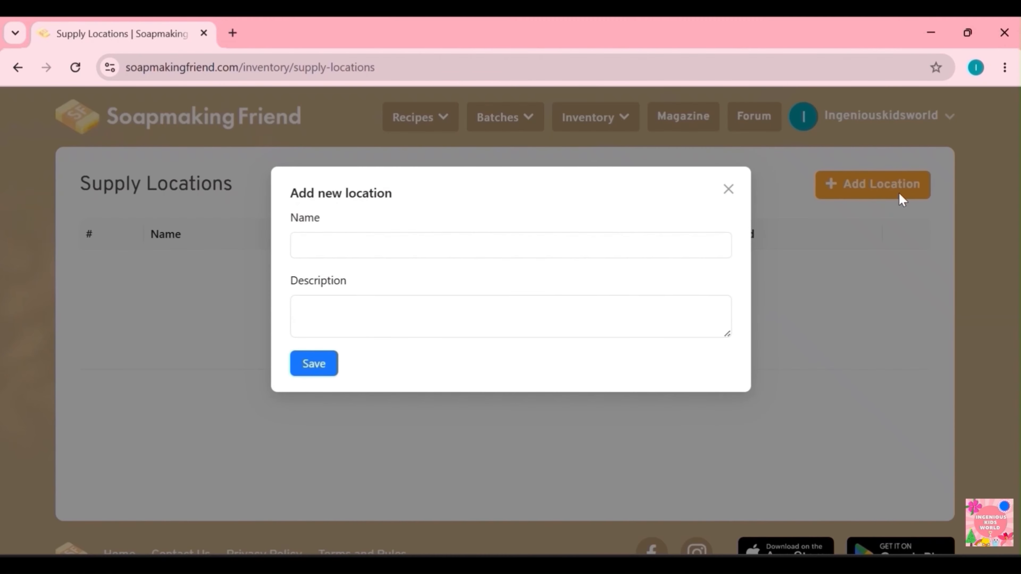
pyautogui.click(435, 250)
pyautogui.write('Workshop Shelve')
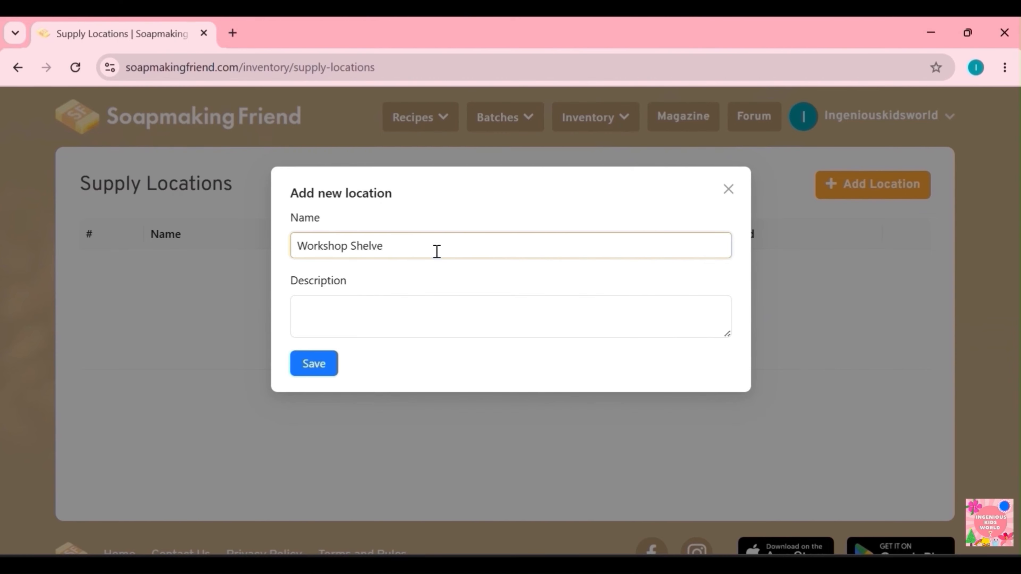
pyautogui.click(422, 320)
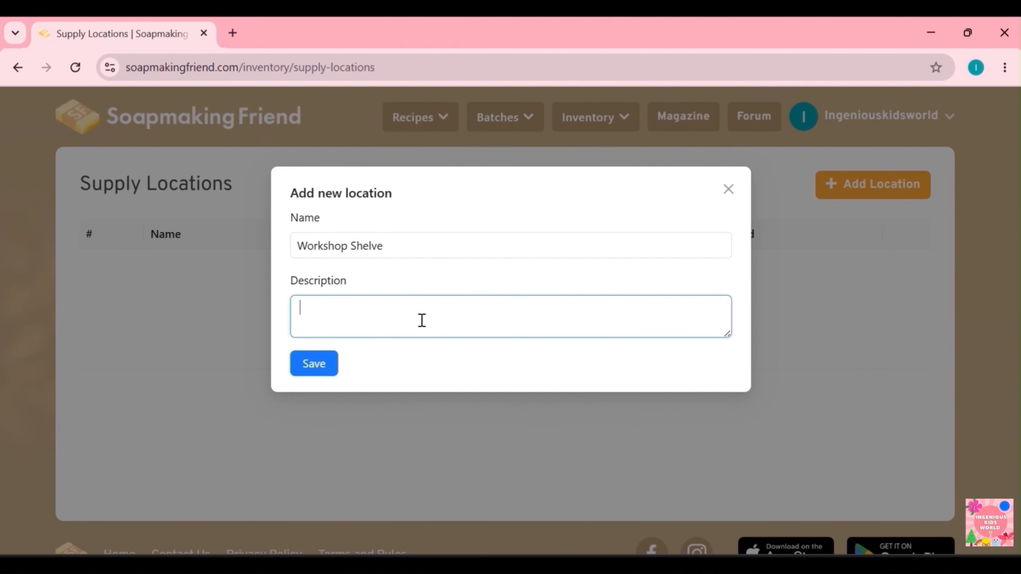
pyautogui.write('Main Storage for Oils and A')
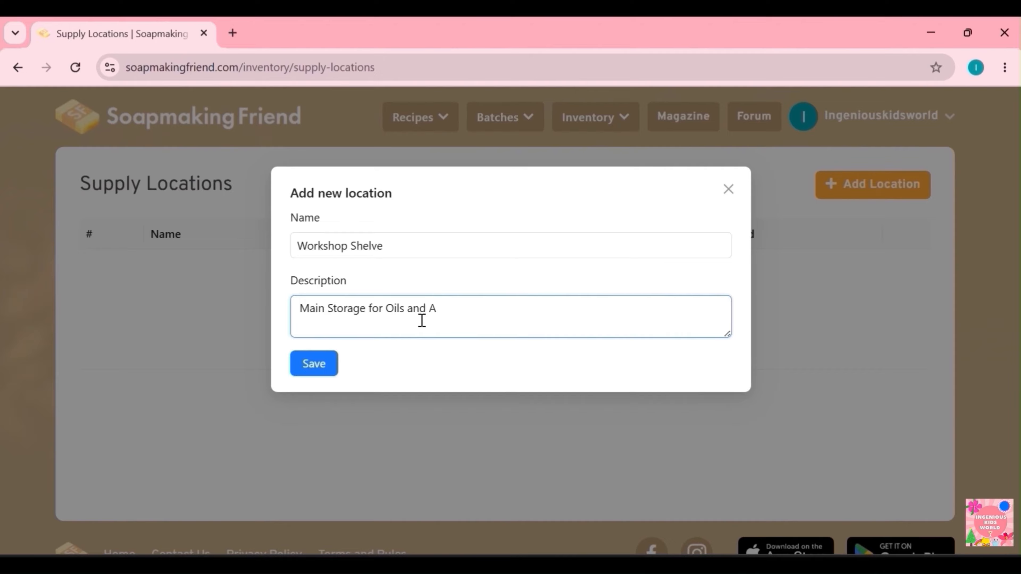
pyautogui.write('dditives')
pyautogui.click(312, 364)
pyautogui.moveTo(585, 136)
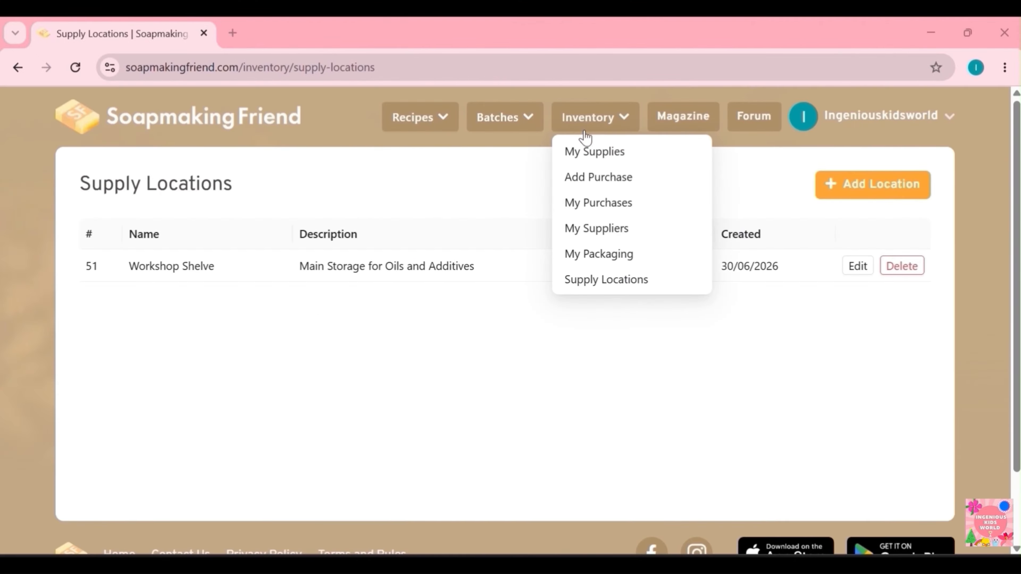
# Add a supplier named "Nature's Best Oil" to the inventory's suppliers and save it
pyautogui.click(592, 233)
pyautogui.click(868, 186)
pyautogui.click(431, 250)
pyautogui.click(431, 240)
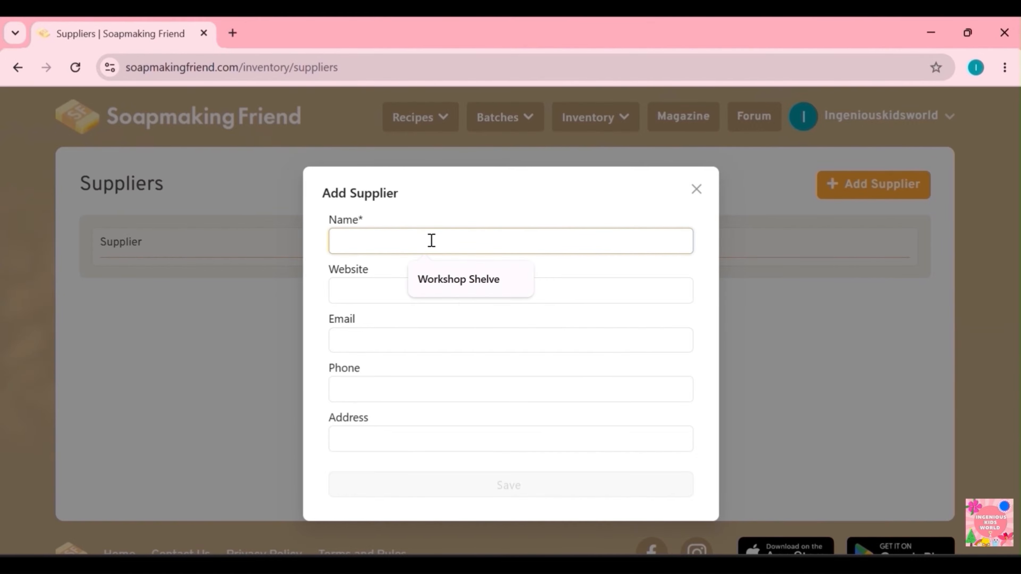
pyautogui.write('Nature')
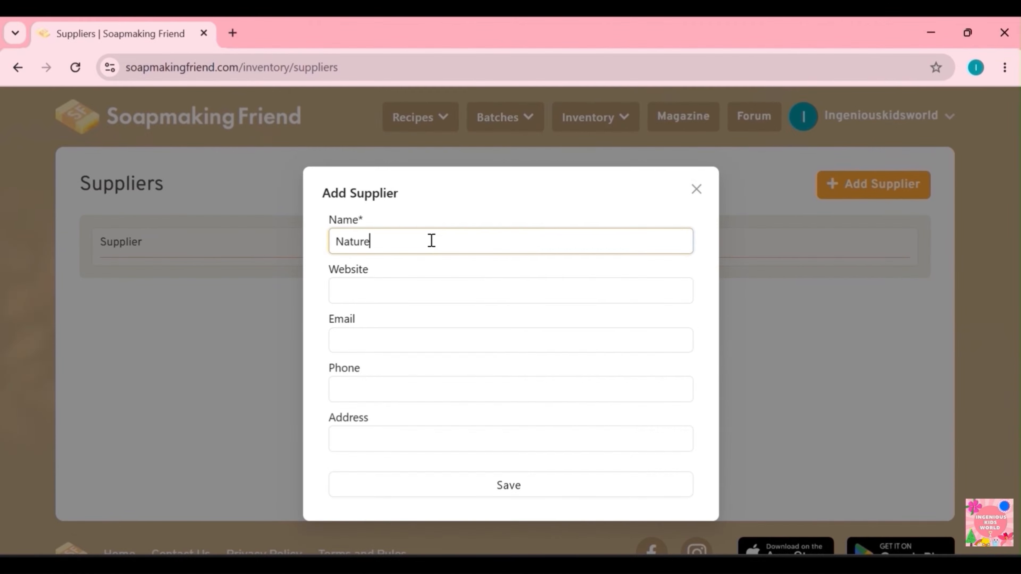
pyautogui.write("'s Best Oil")
pyautogui.click(504, 483)
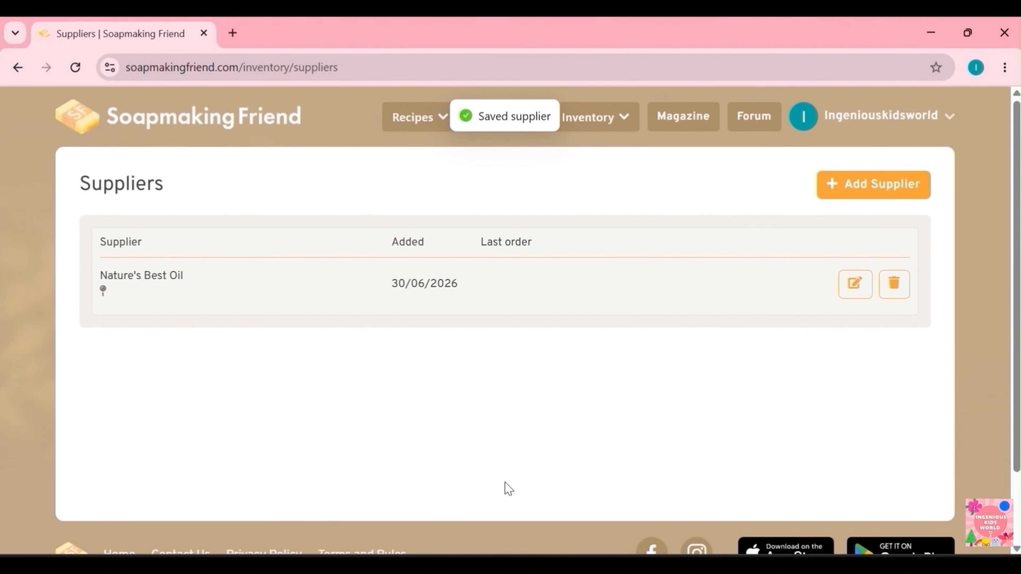
# Start a new purchase from the supplies inventory with Nature's Best Oil as supplier and fill in the invoice number
pyautogui.click(606, 128)
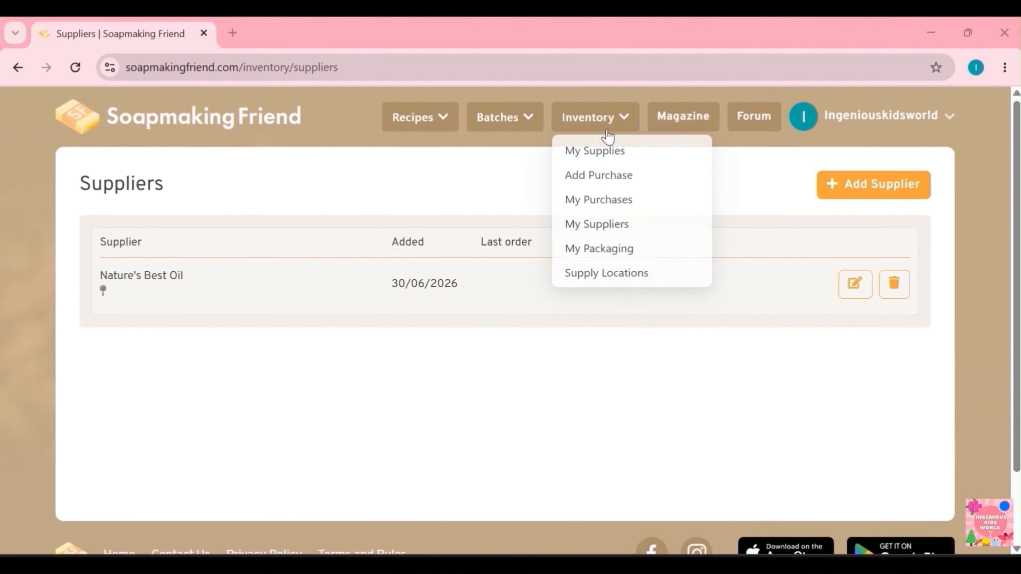
pyautogui.click(606, 155)
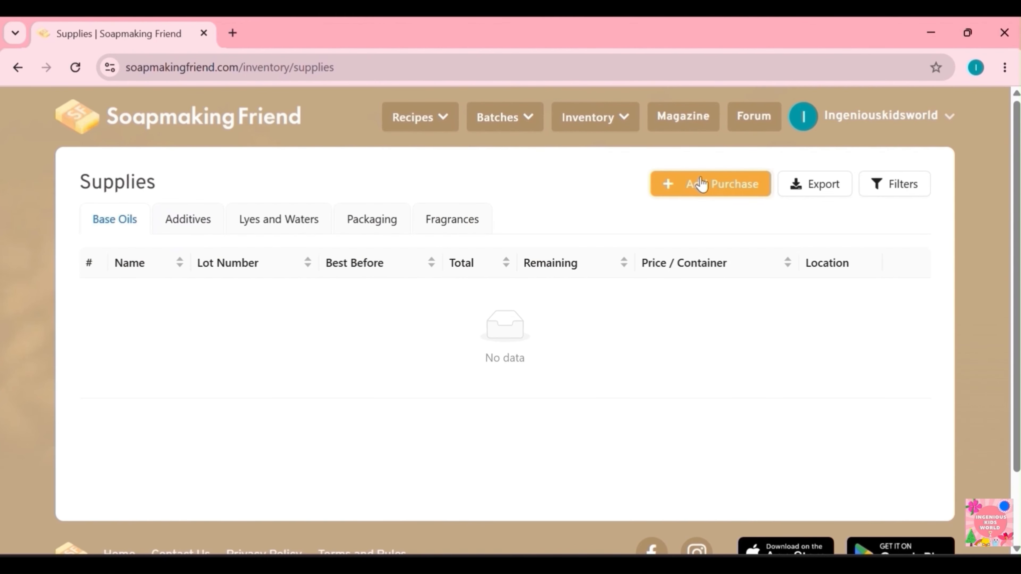
pyautogui.click(700, 184)
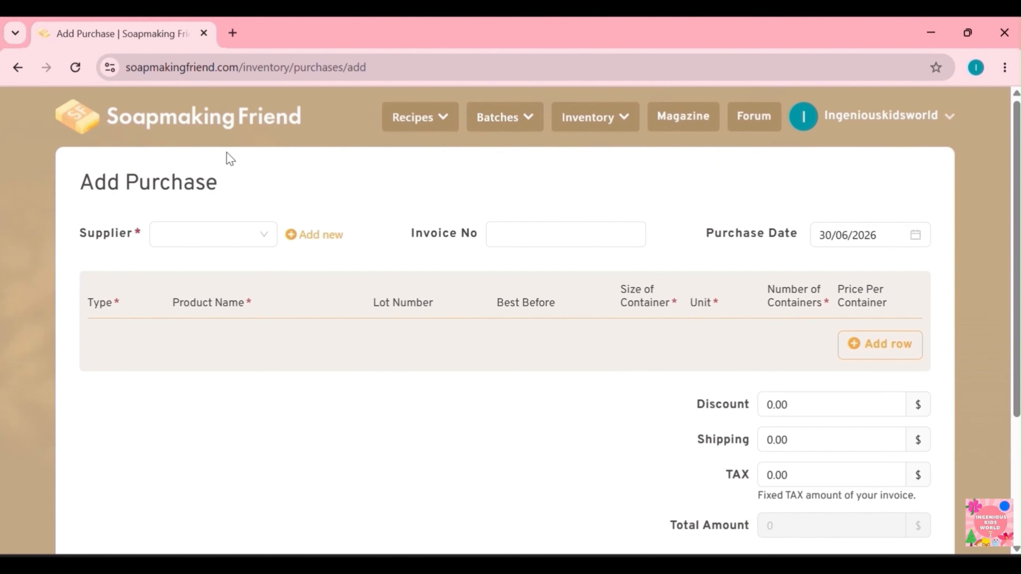
pyautogui.click(218, 239)
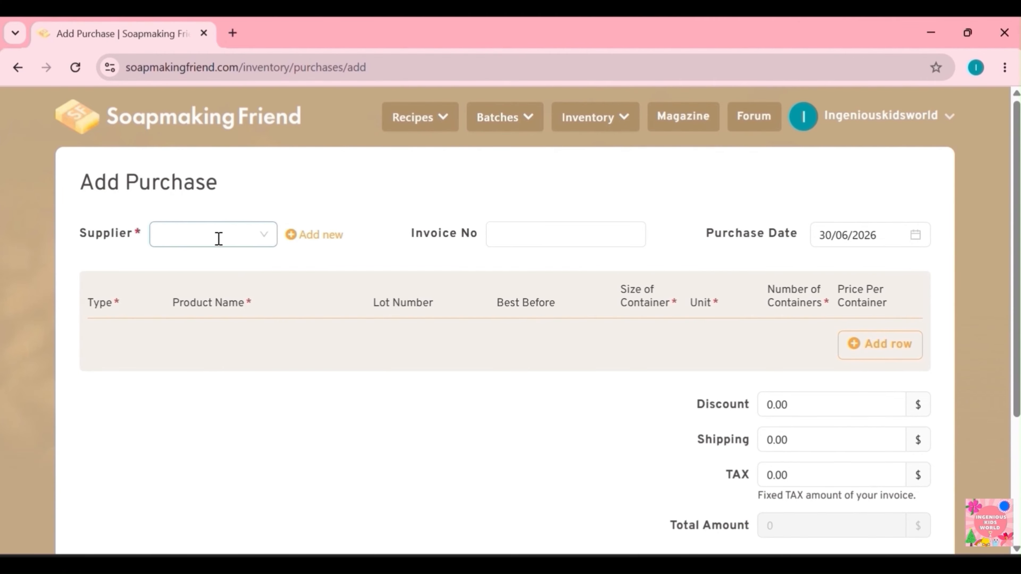
pyautogui.click(267, 235)
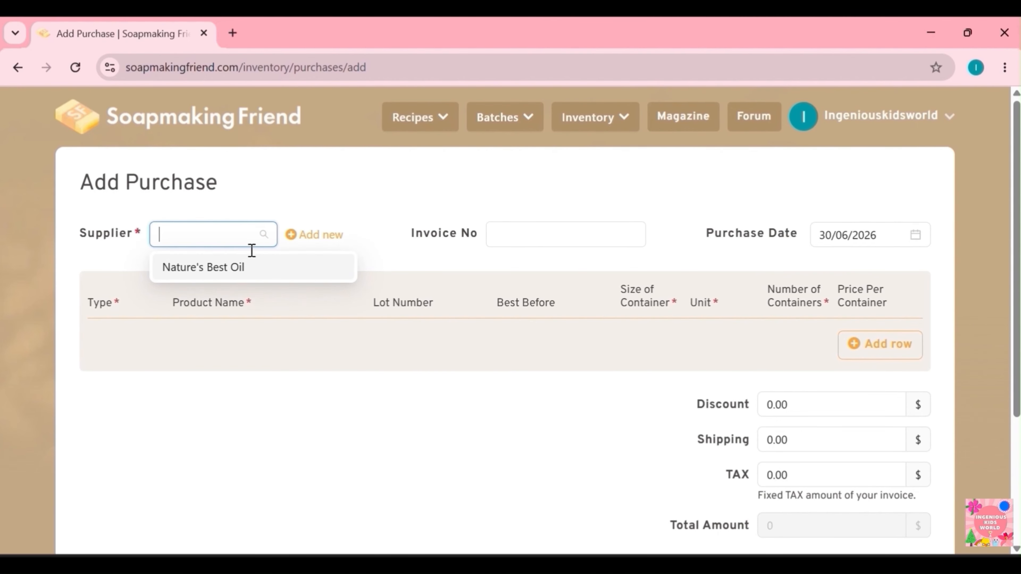
pyautogui.click(239, 272)
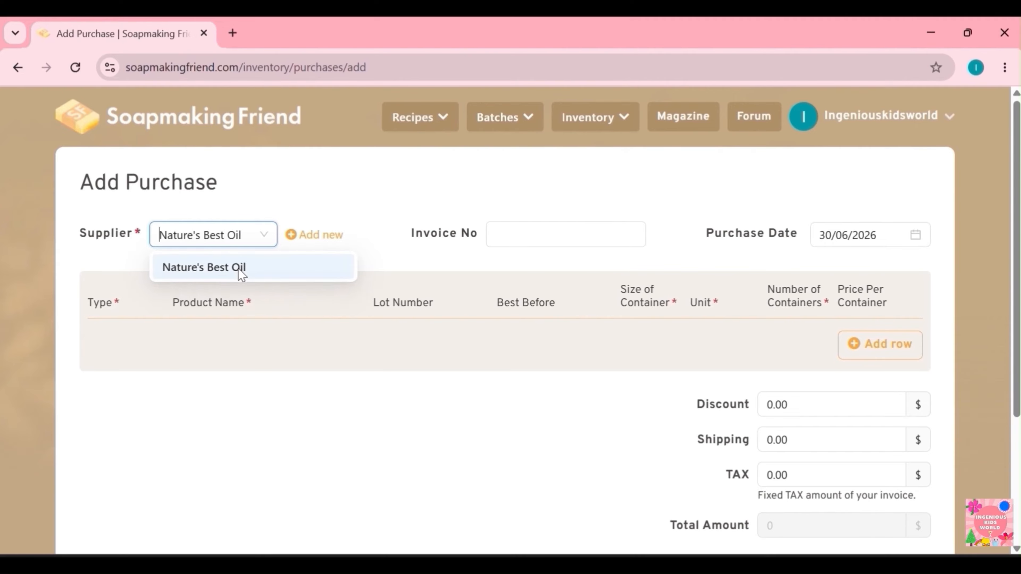
pyautogui.click(527, 239)
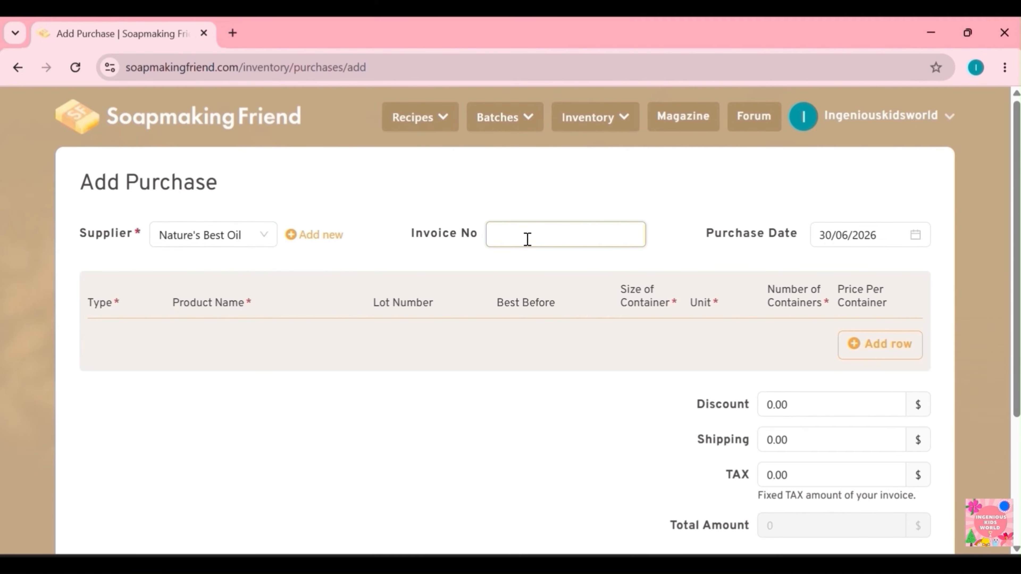
pyautogui.write('123')
# Add a base oil row for Olive Oil to the purchase with lot number 150 and kilograms as unit
pyautogui.click(894, 348)
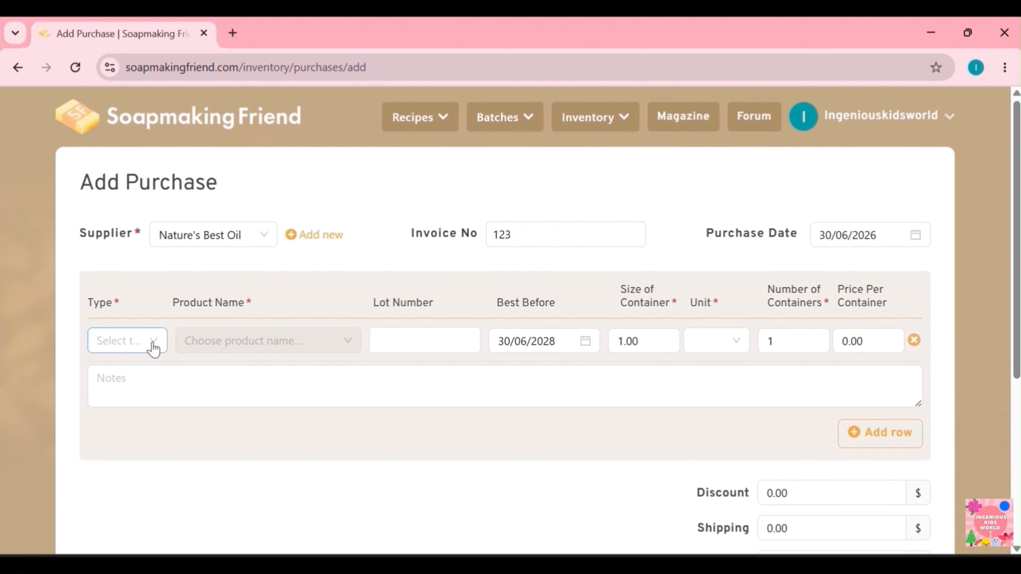
pyautogui.click(149, 345)
pyautogui.click(148, 376)
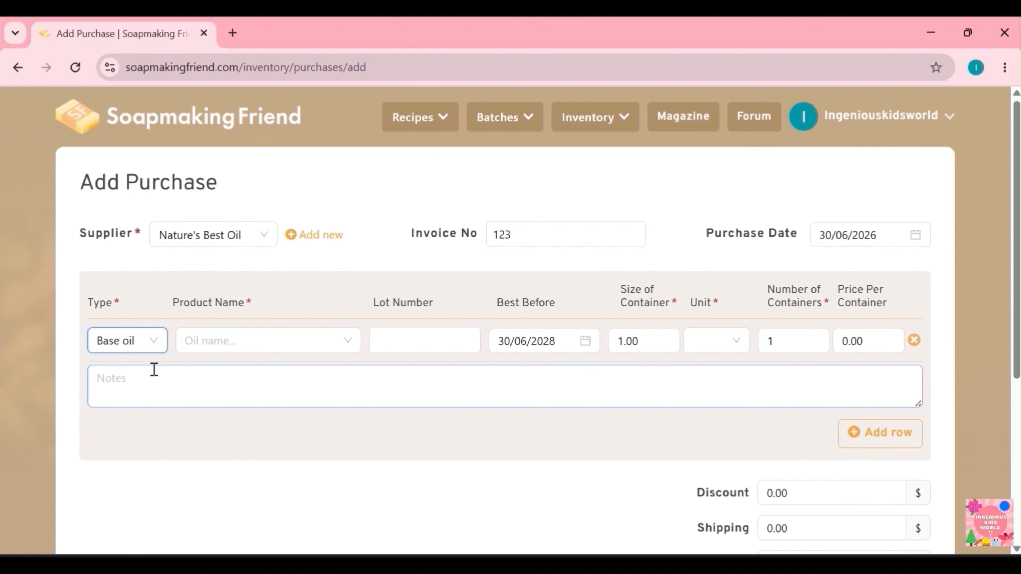
pyautogui.click(273, 345)
pyautogui.write('olive')
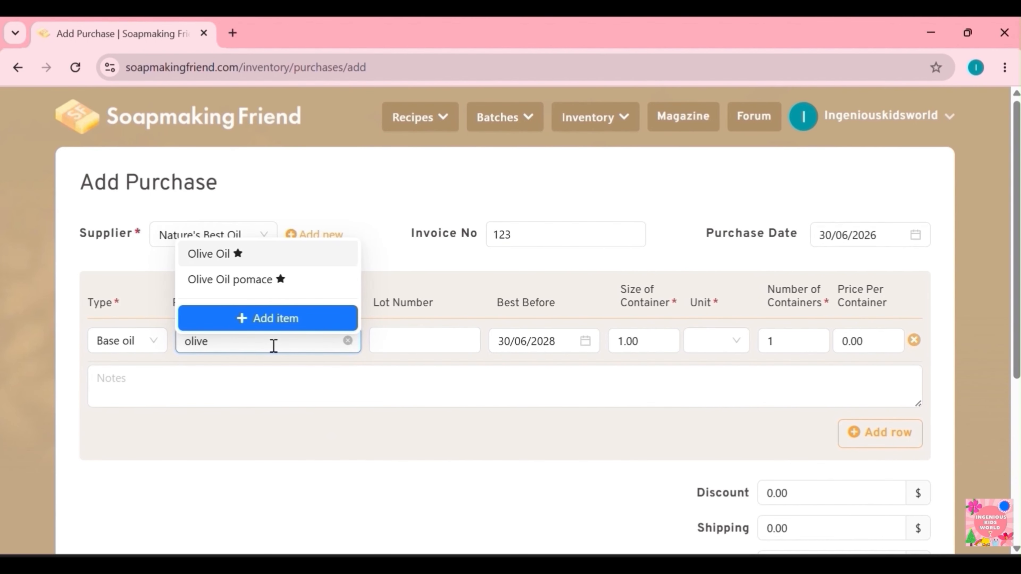
pyautogui.click(253, 244)
pyautogui.click(401, 340)
# Set the Olive Oil price per container to 10, save the purchase and review it in My Purchases
pyautogui.click(866, 340)
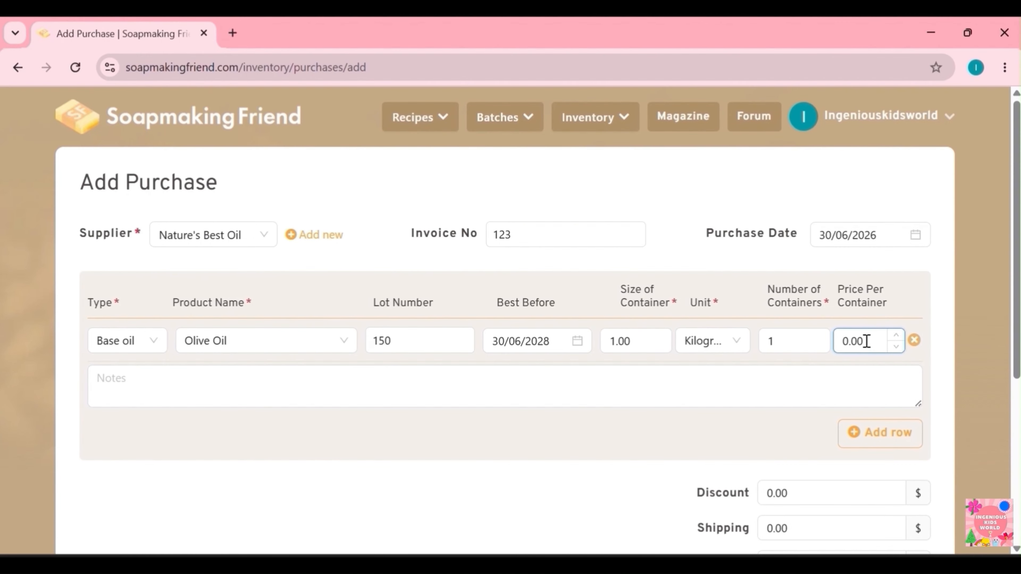
pyautogui.press('BackSpace')
pyautogui.press('BackSpace')
pyautogui.press('BackSpace')
pyautogui.press('BackSpace')
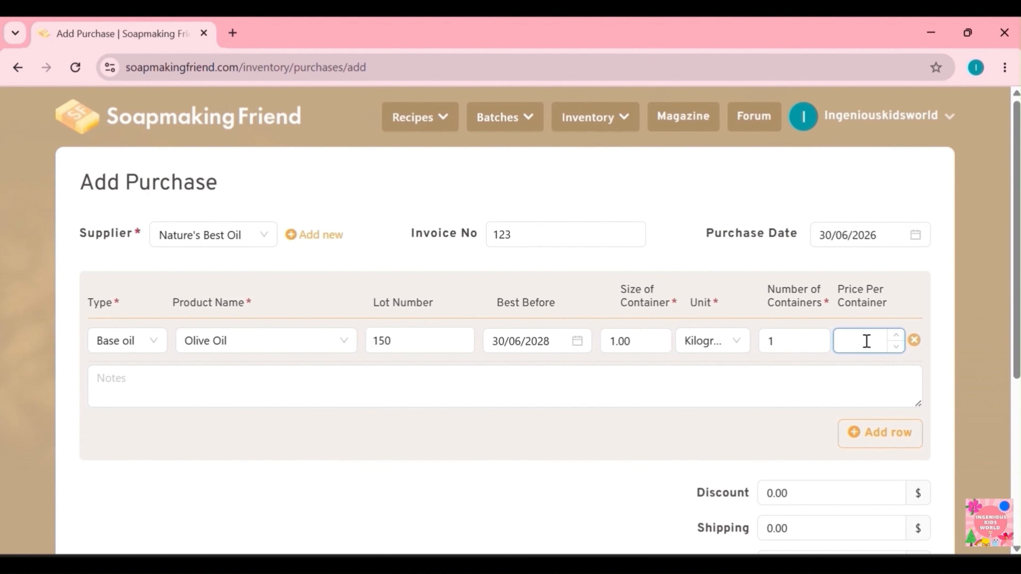
pyautogui.write('10')
pyautogui.click(870, 374)
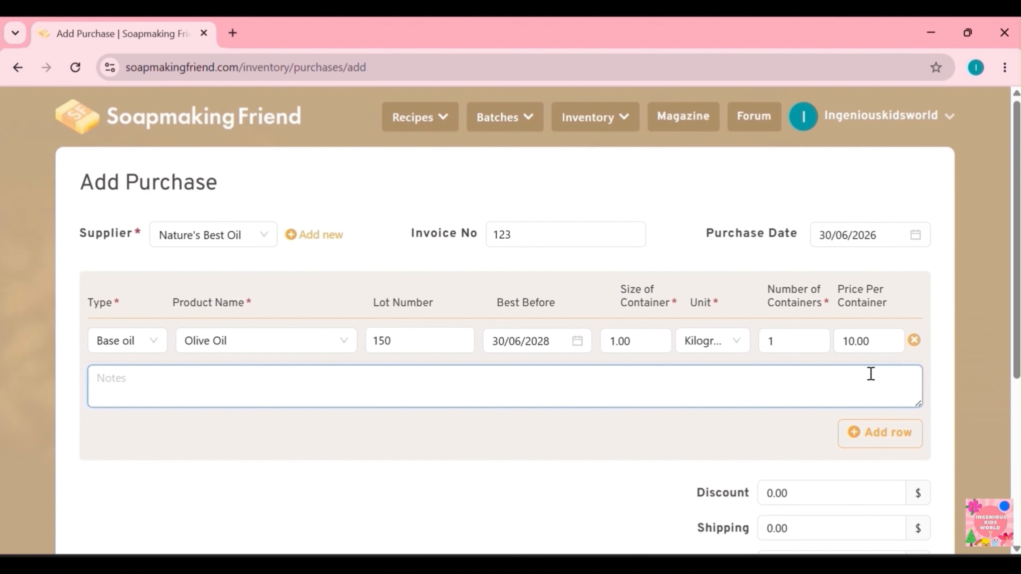
pyautogui.scroll(-5, 722, 319)
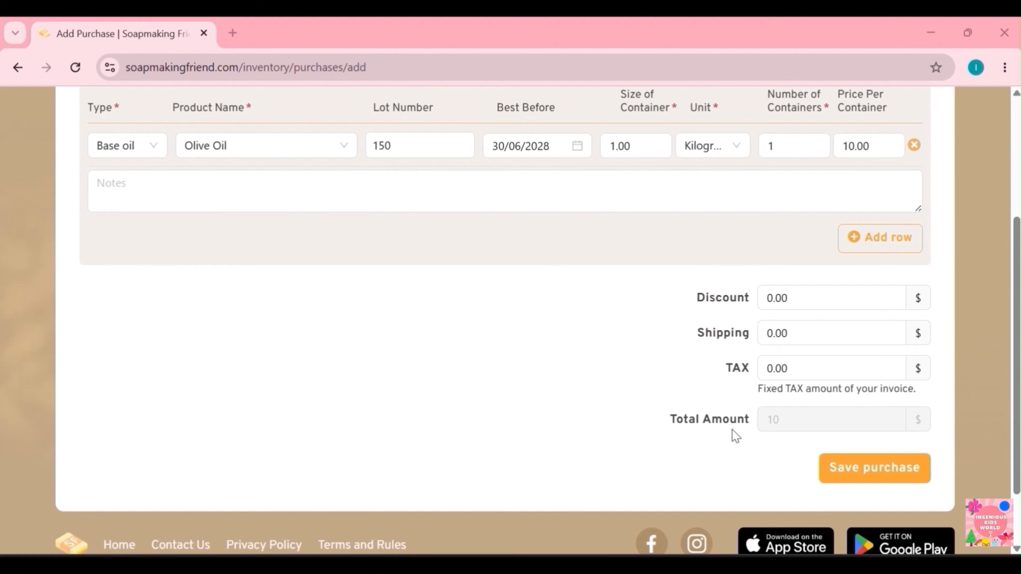
pyautogui.click(865, 469)
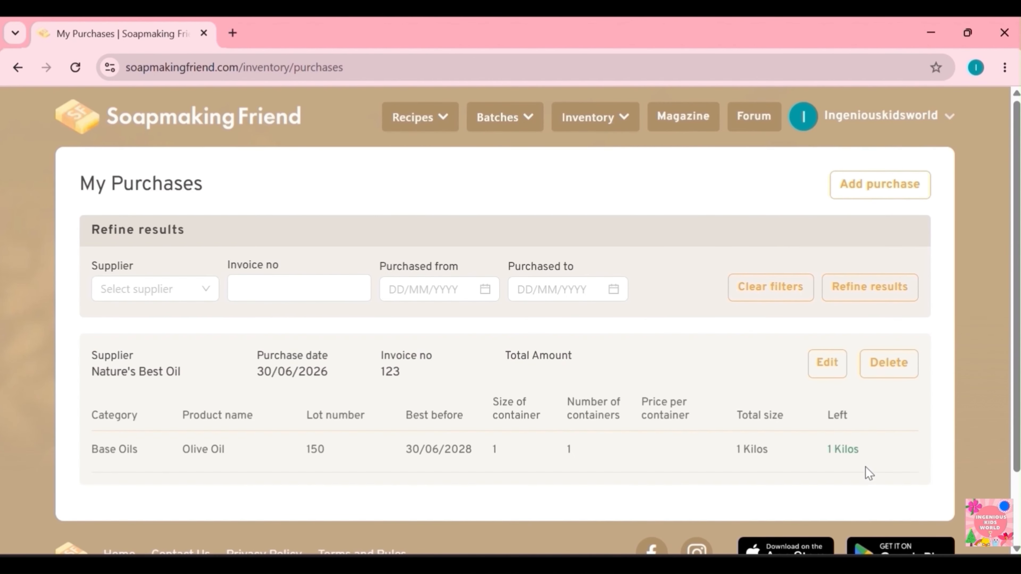
pyautogui.moveTo(619, 129)
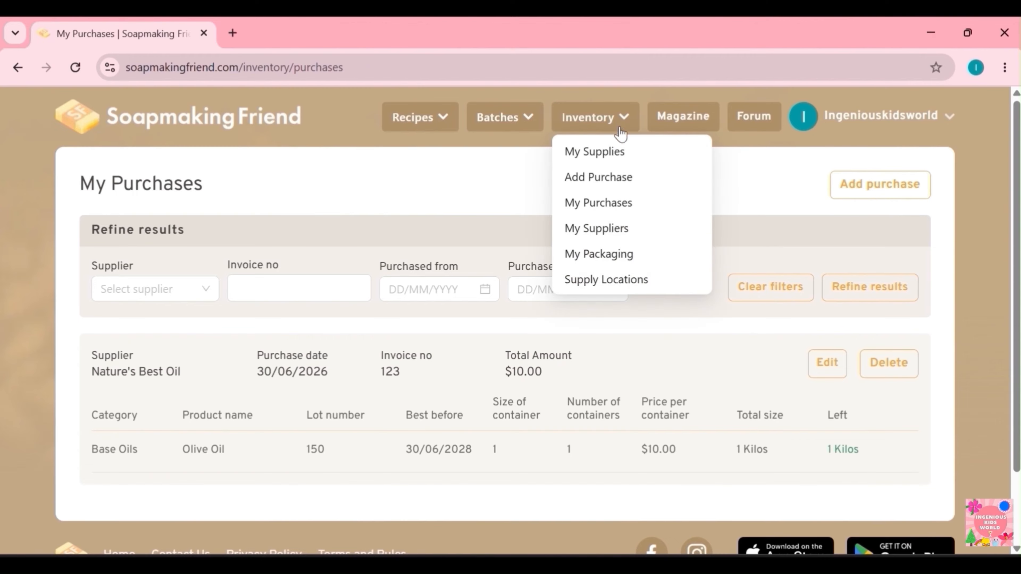
pyautogui.click(602, 205)
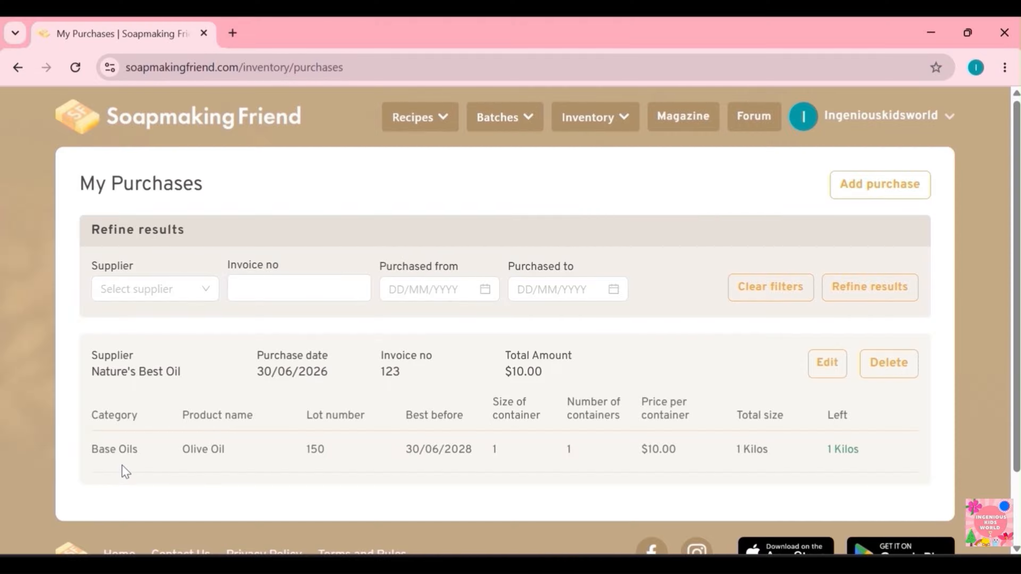
# Add a packaging item named "Soap Boxes" to My Packaging and submit it
pyautogui.click(599, 121)
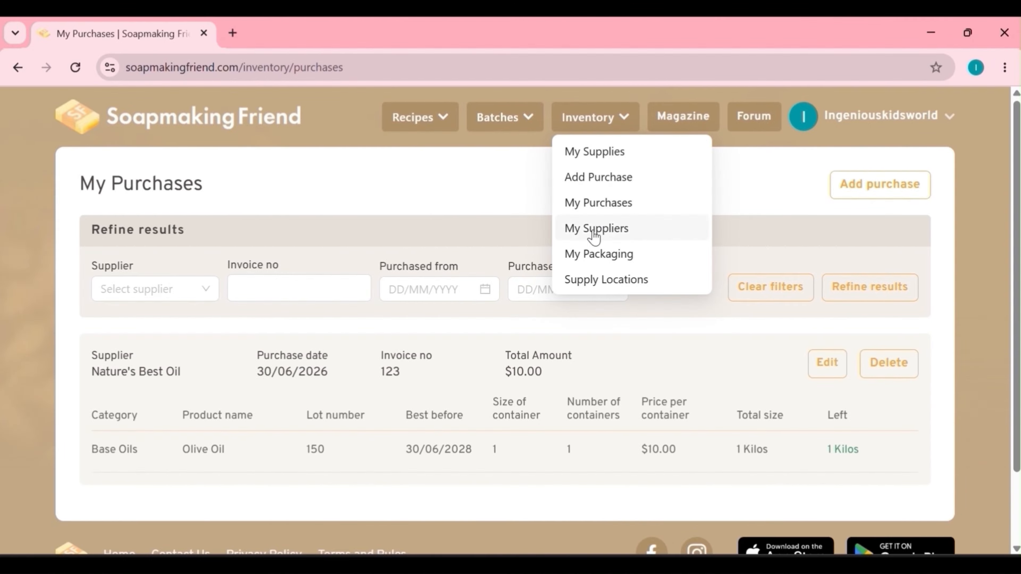
pyautogui.click(596, 257)
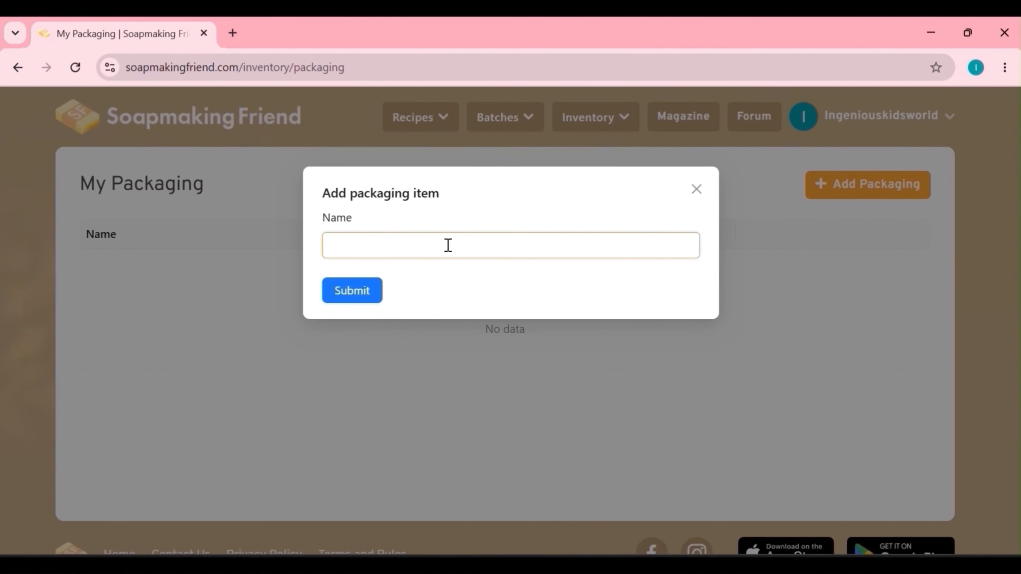
pyautogui.write('Soap Boxes')
pyautogui.click(354, 287)
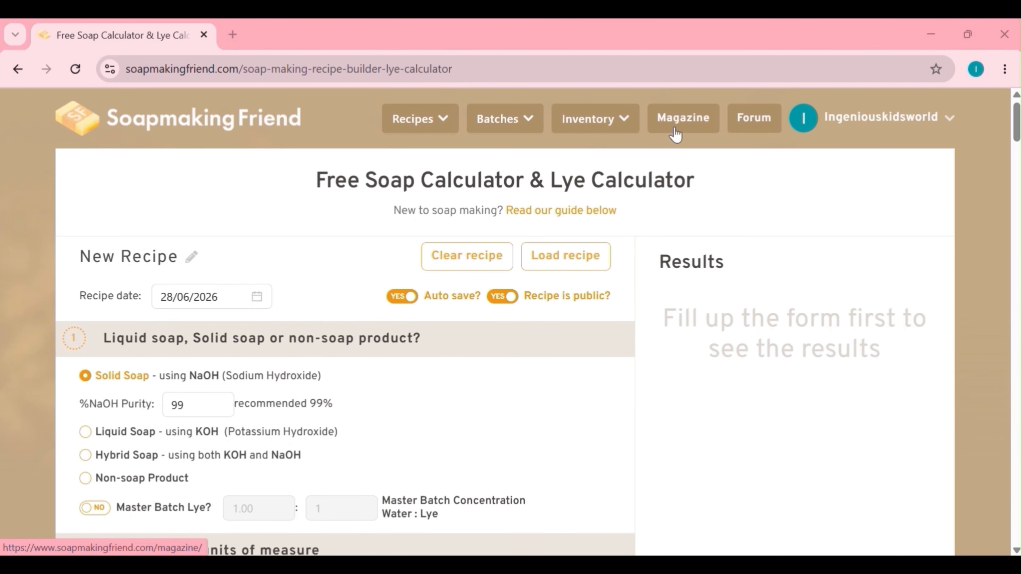
# Open the Soapmaking Friend Magazine and browse through its list of articles
pyautogui.click(675, 134)
pyautogui.scroll(-1, 1016, 145)
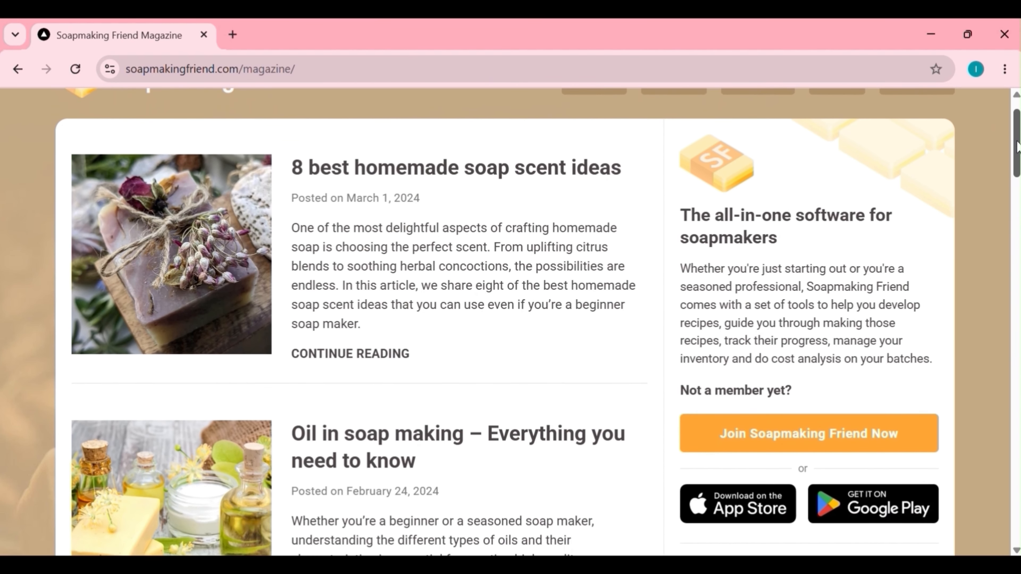
pyautogui.moveTo(1017, 145); pyautogui.dragTo(1018, 494)
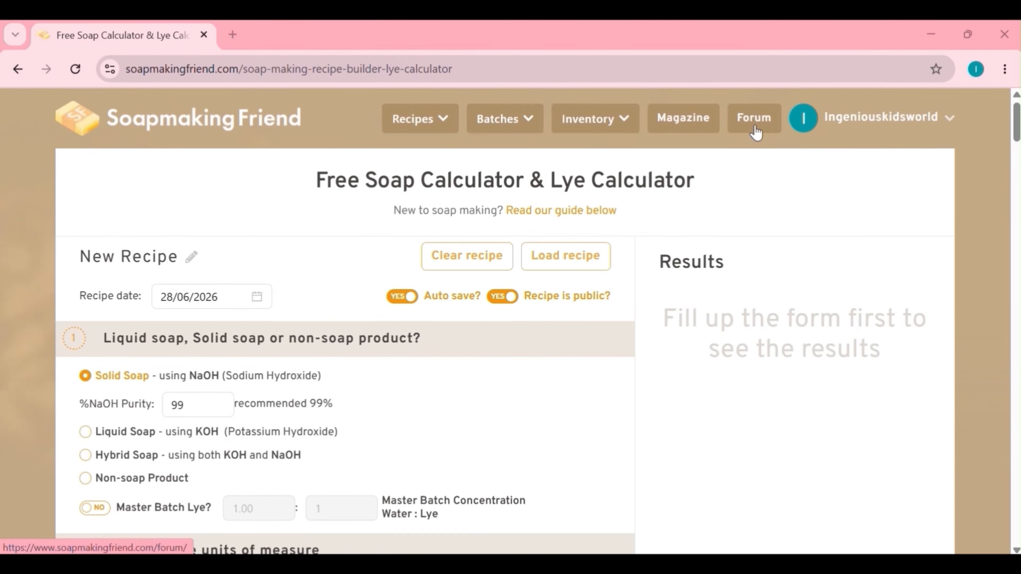
# Browse the forum's new posts and read the "Hair Loss Hair Shampoo" thread with its reply
pyautogui.click(755, 131)
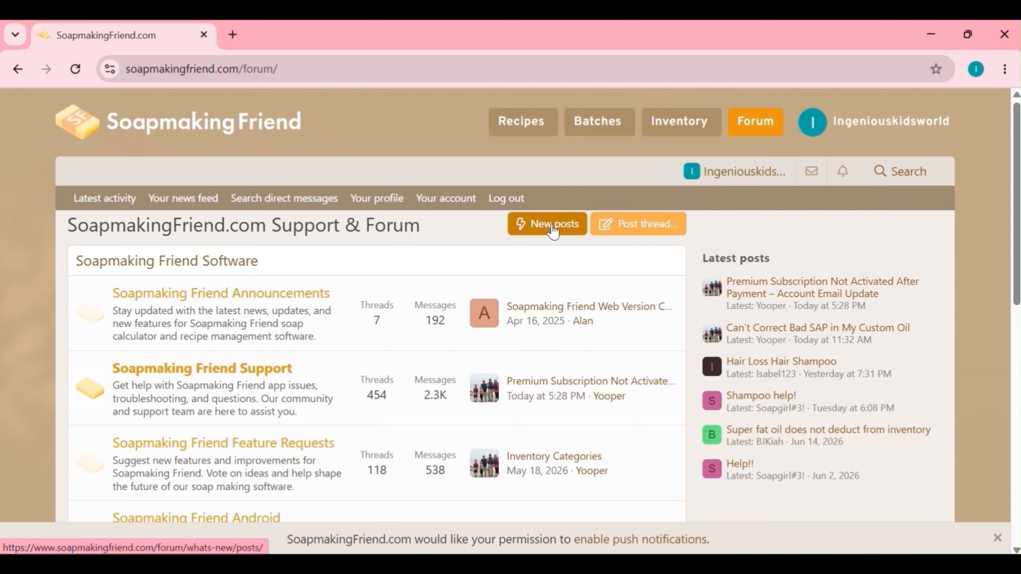
pyautogui.click(552, 231)
pyautogui.click(552, 232)
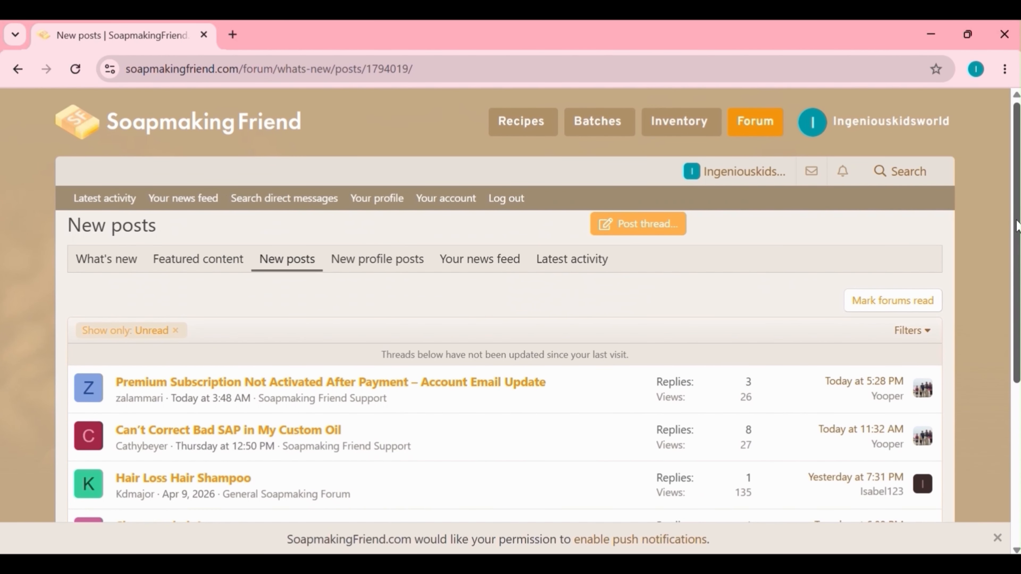
pyautogui.scroll(-2, 1017, 225)
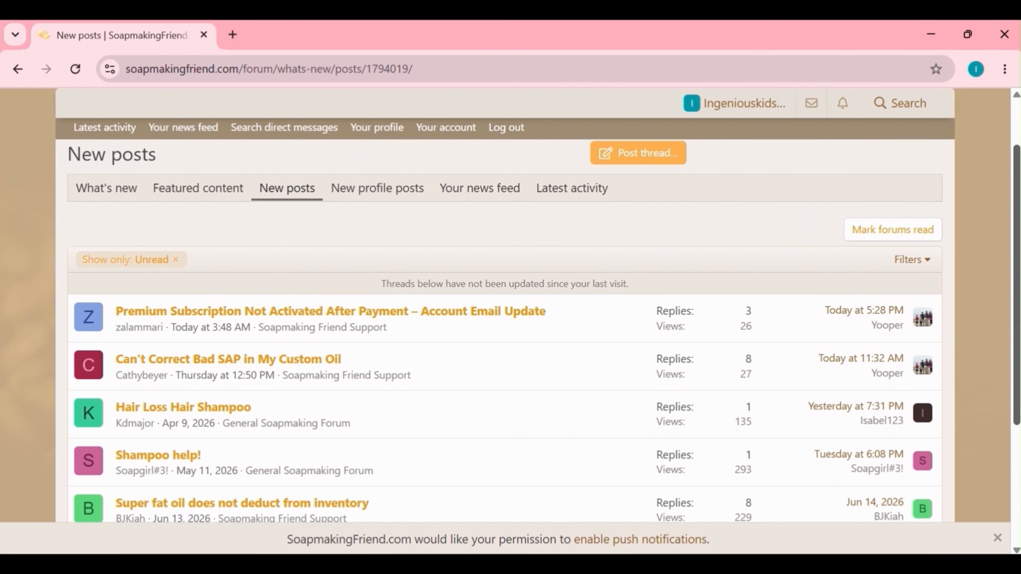
pyautogui.scroll(-2, 1016, 282)
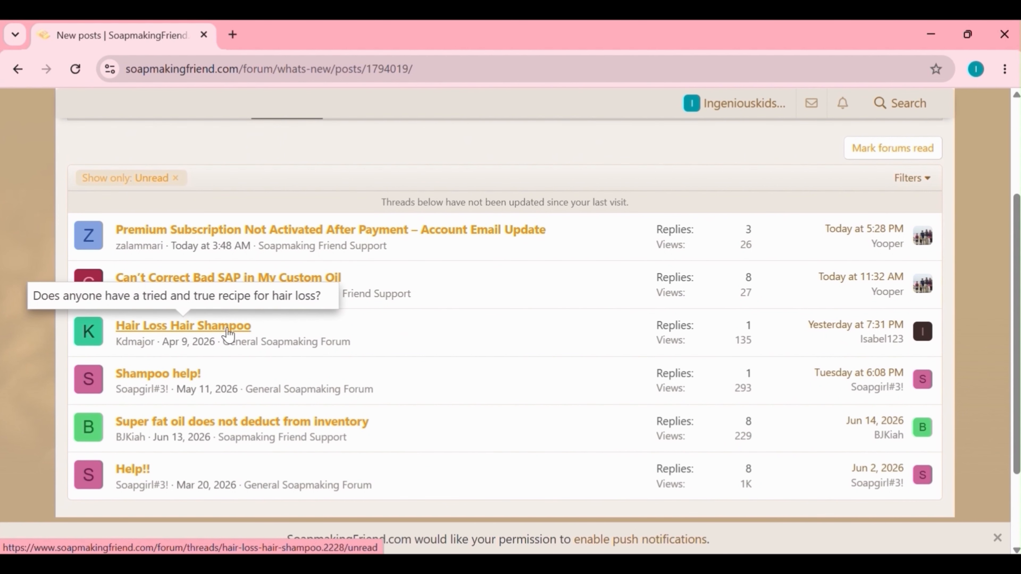
pyautogui.click(228, 331)
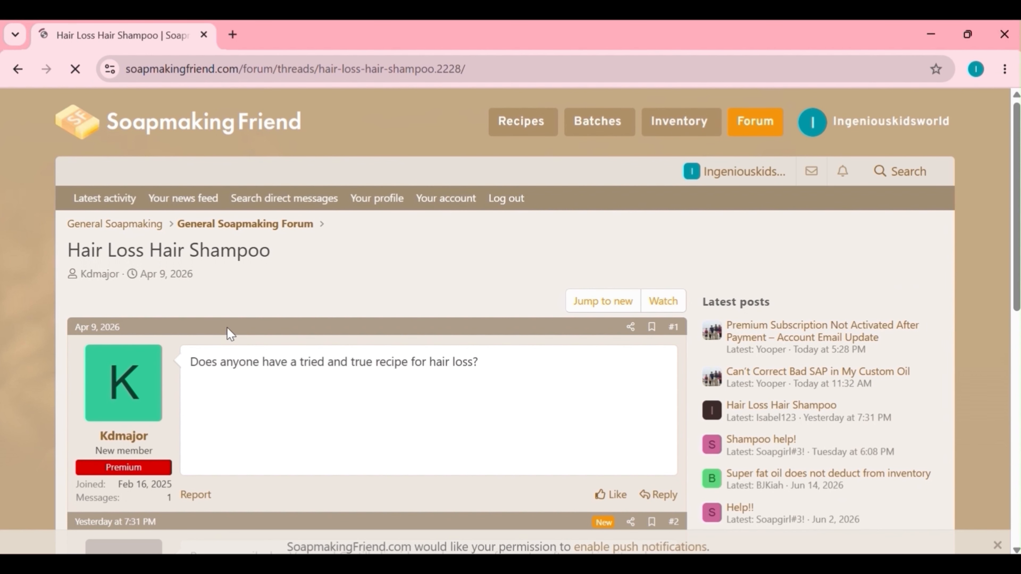
pyautogui.scroll(-6, 227, 327)
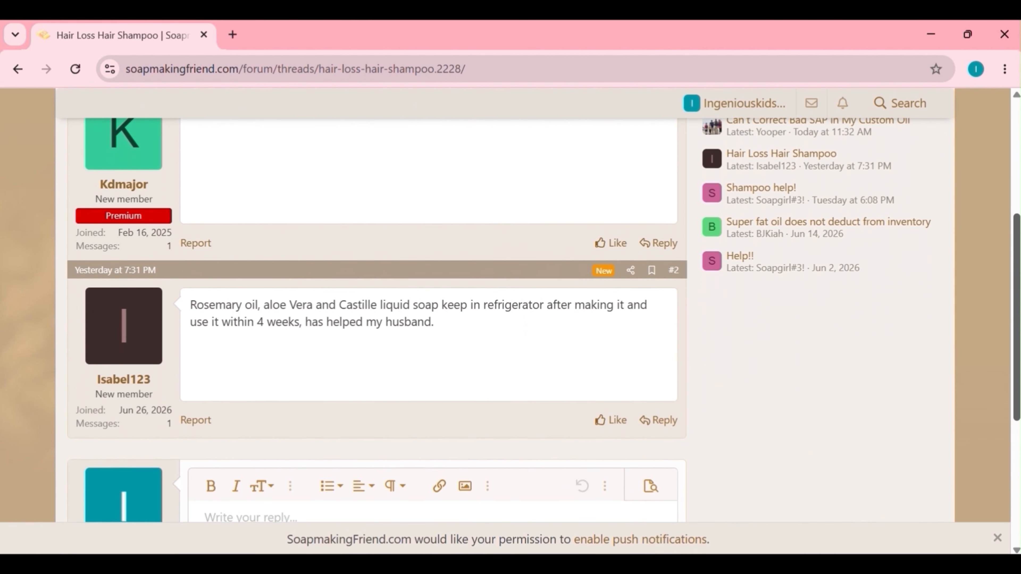
pyautogui.moveTo(1016, 317); pyautogui.dragTo(1017, 399)
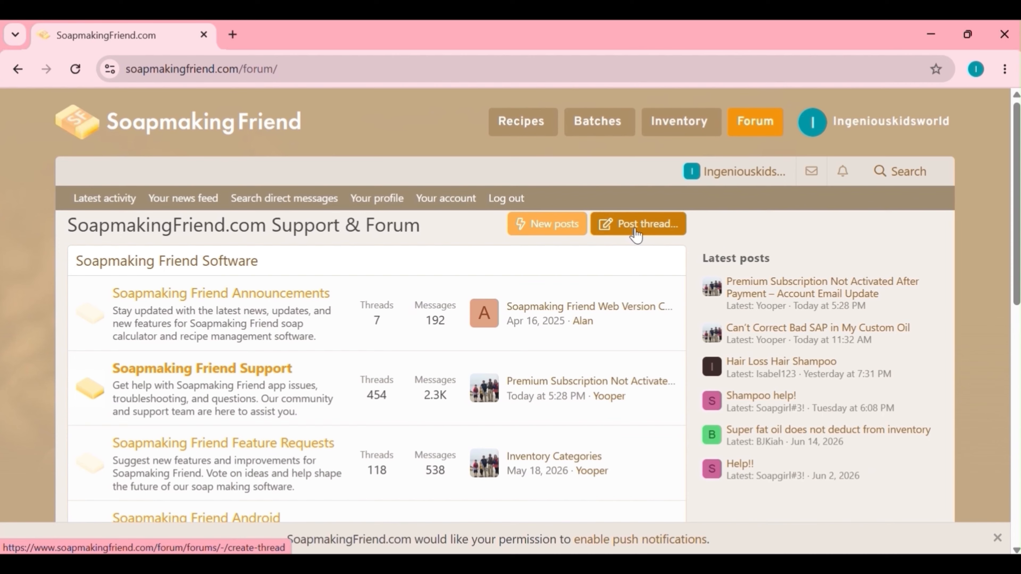
# Start a new forum thread in Soapmaking Friend Support titled "Need help with Lavender Lye Ratio"
pyautogui.click(635, 225)
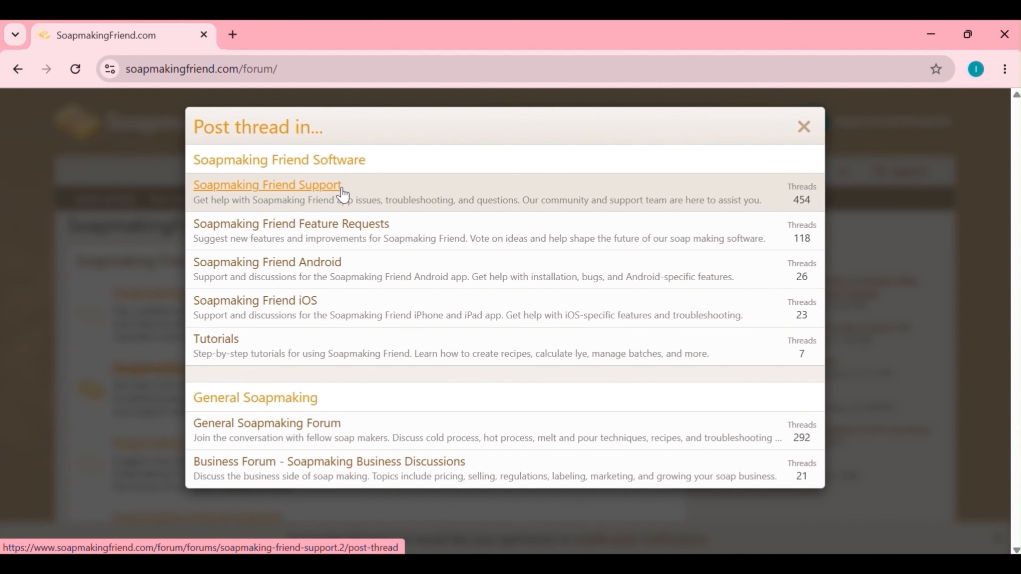
pyautogui.click(343, 195)
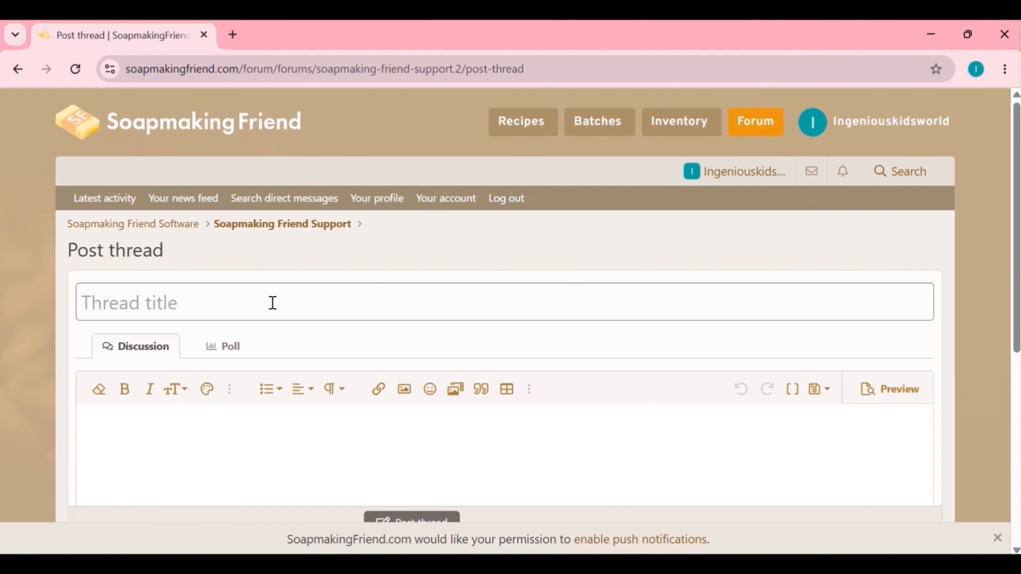
pyautogui.write('Ne')
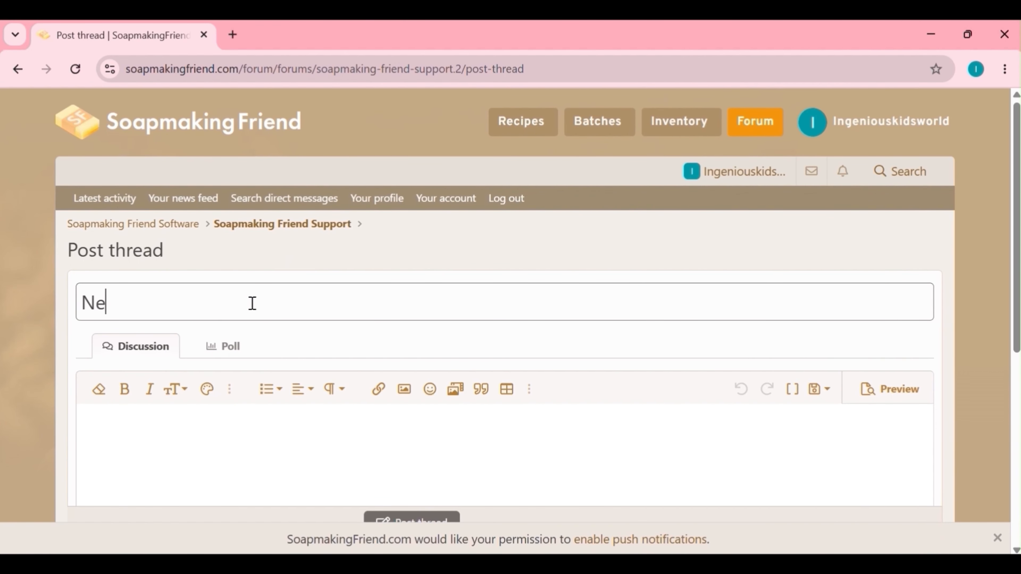
pyautogui.write('ed help')
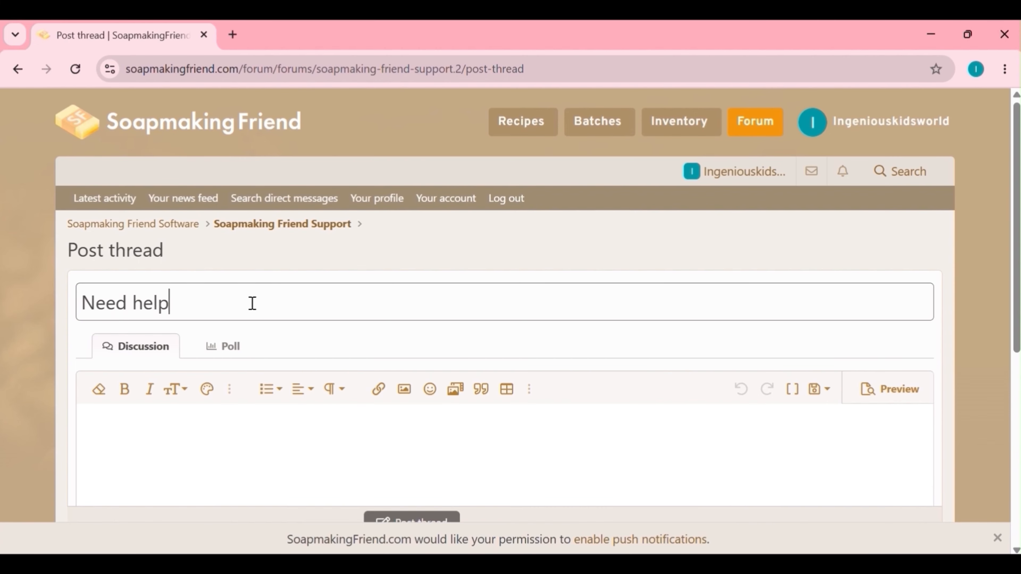
pyautogui.write(' with Laven')
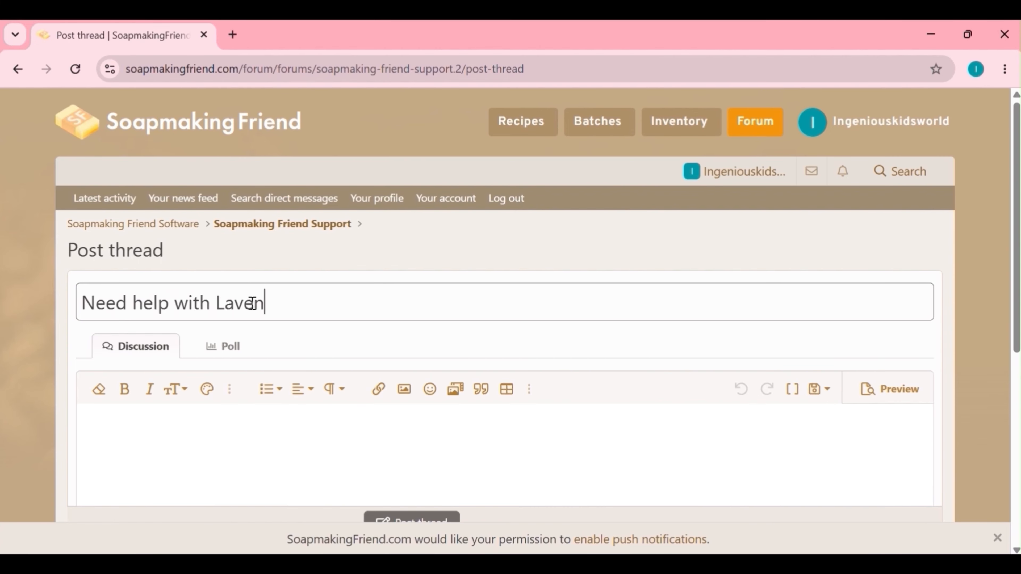
pyautogui.write('der Ly')
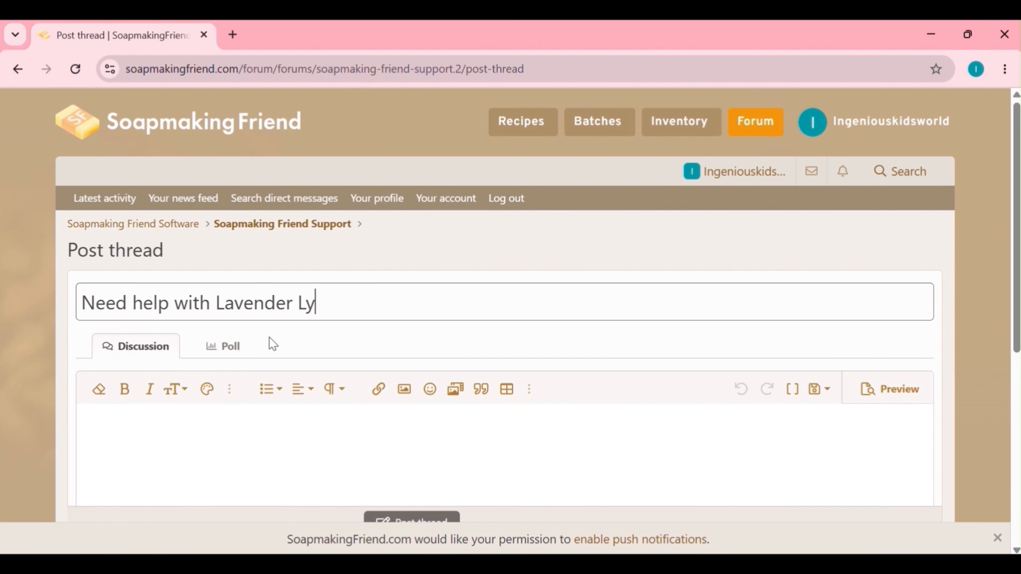
pyautogui.write('e Ratio')
# Write a message asking members to double-check the lye ratio for the shea butter amount in a lavender soap batch, and post the thread
pyautogui.click(236, 421)
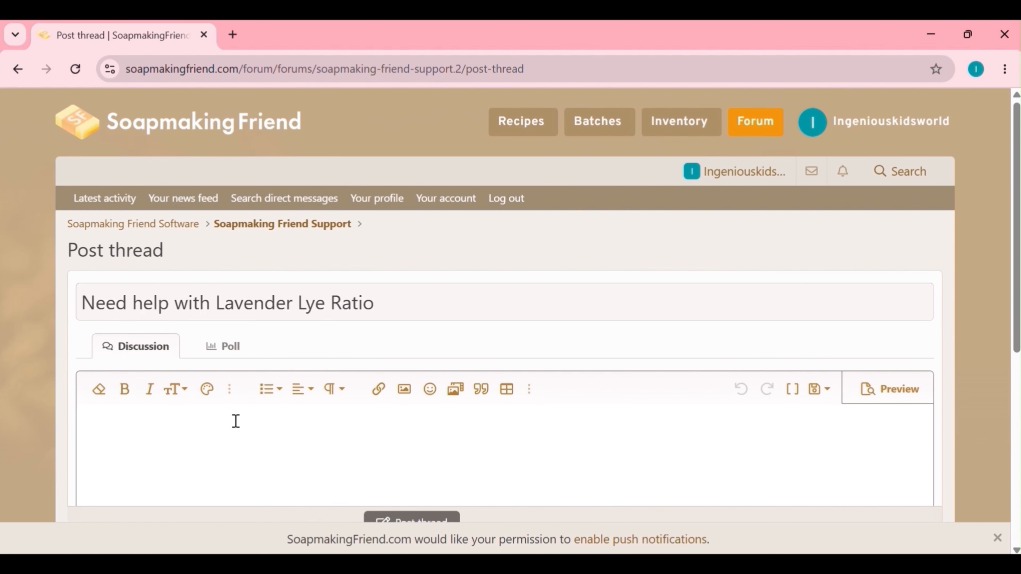
pyautogui.write('"Hi everyone! I am new to the soap-making calculator and I\'m currently working on a batch of lavender soap. I am unsure if I have calculated the lye ratio correctly for this amount of shea butter. Could someone please double-check my settings? Thank you!"')
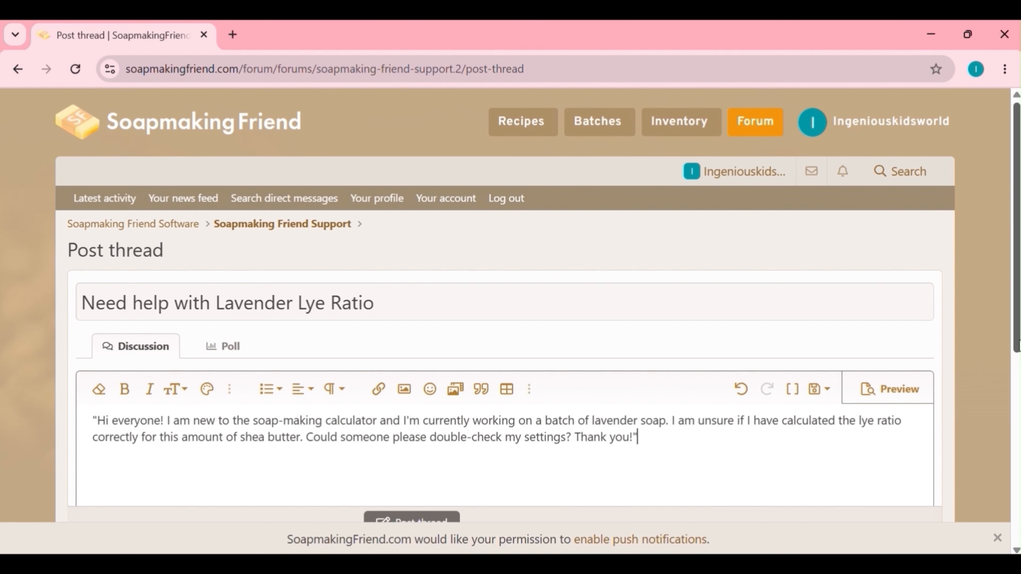
pyautogui.scroll(-3, 440, 513)
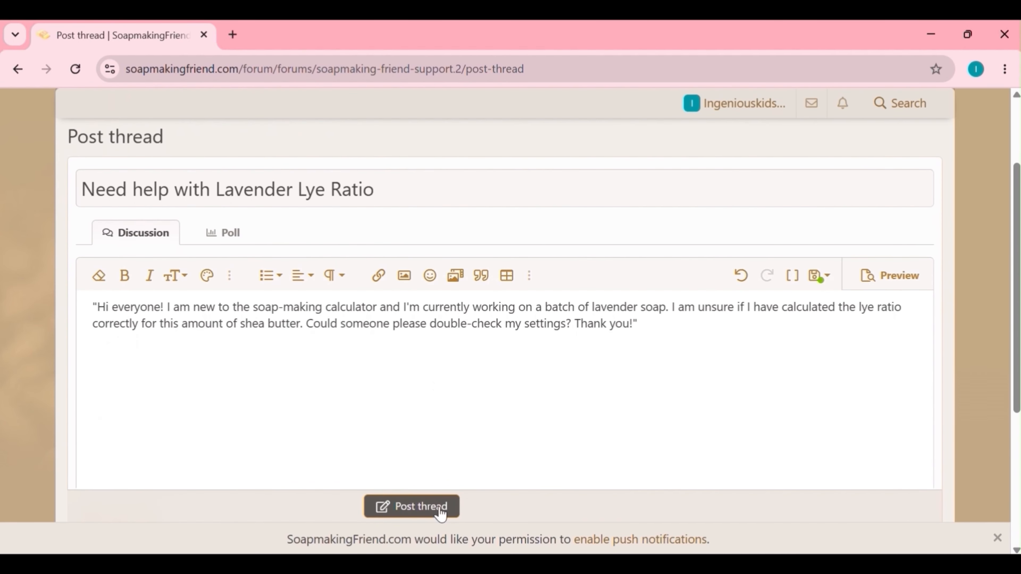
pyautogui.click(440, 511)
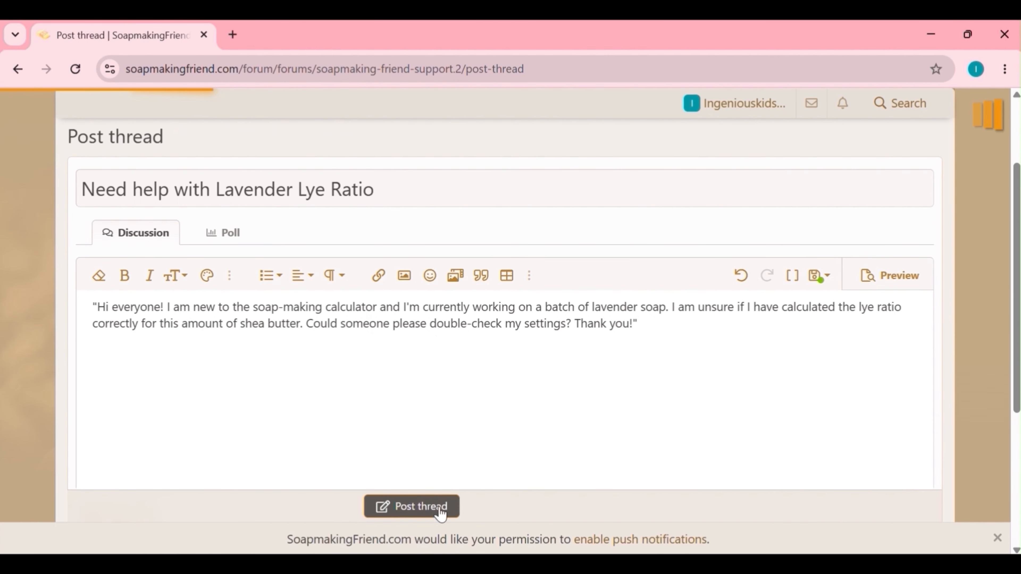